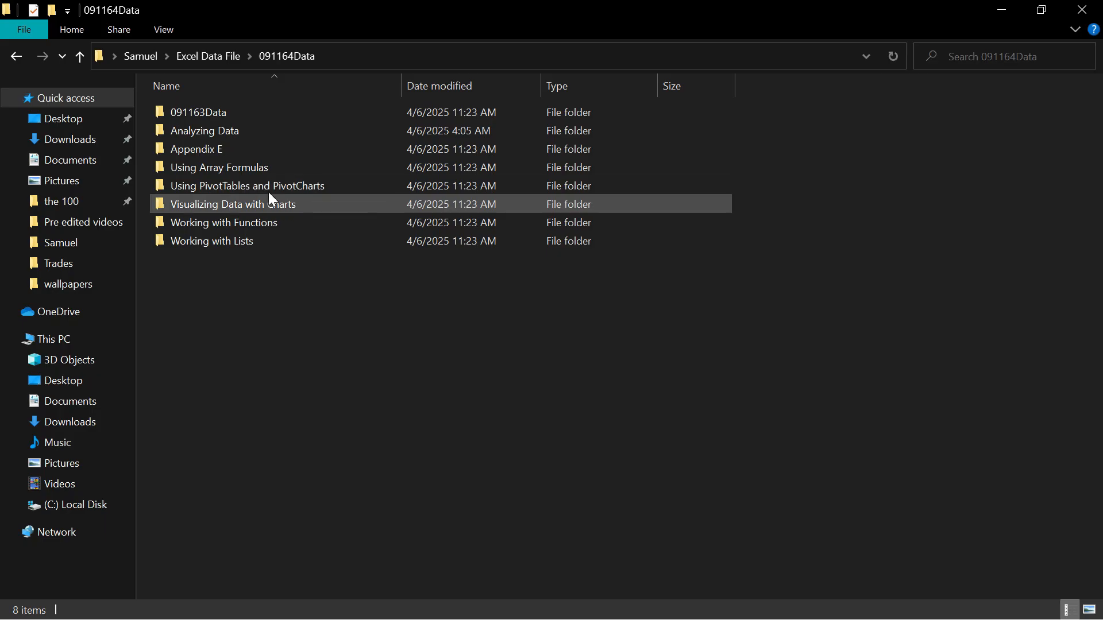
# Open the Quarterly Data workbook from the Using PivotTables and PivotCharts folder and remove the recovered files offered for recovery.
pyautogui.doubleClick(288, 185)
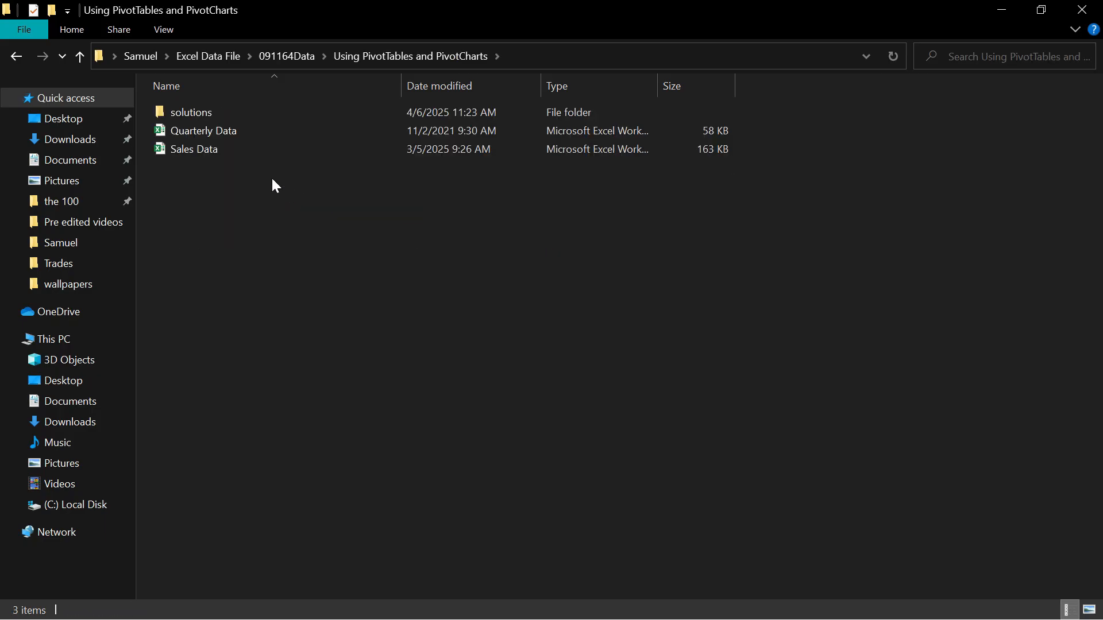
pyautogui.doubleClick(264, 135)
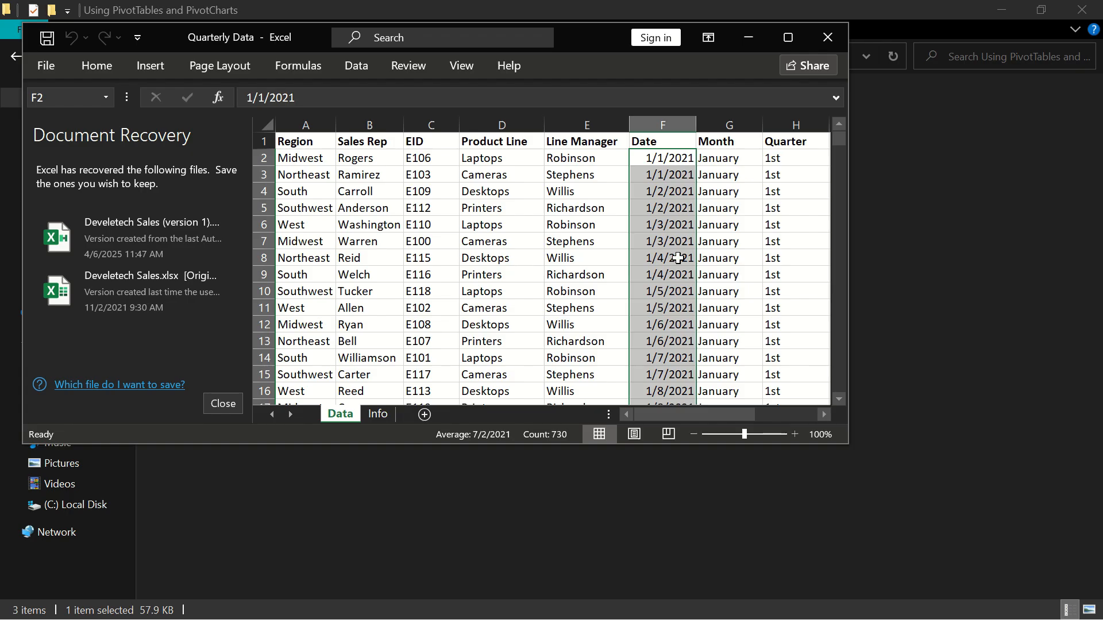
pyautogui.click(223, 403)
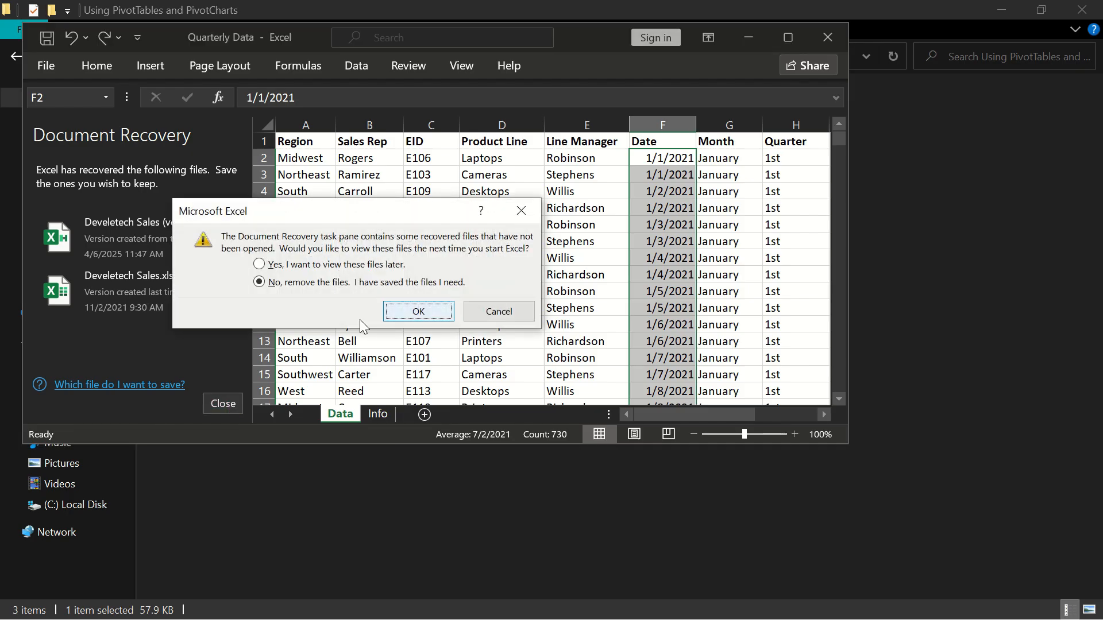
pyautogui.click(413, 310)
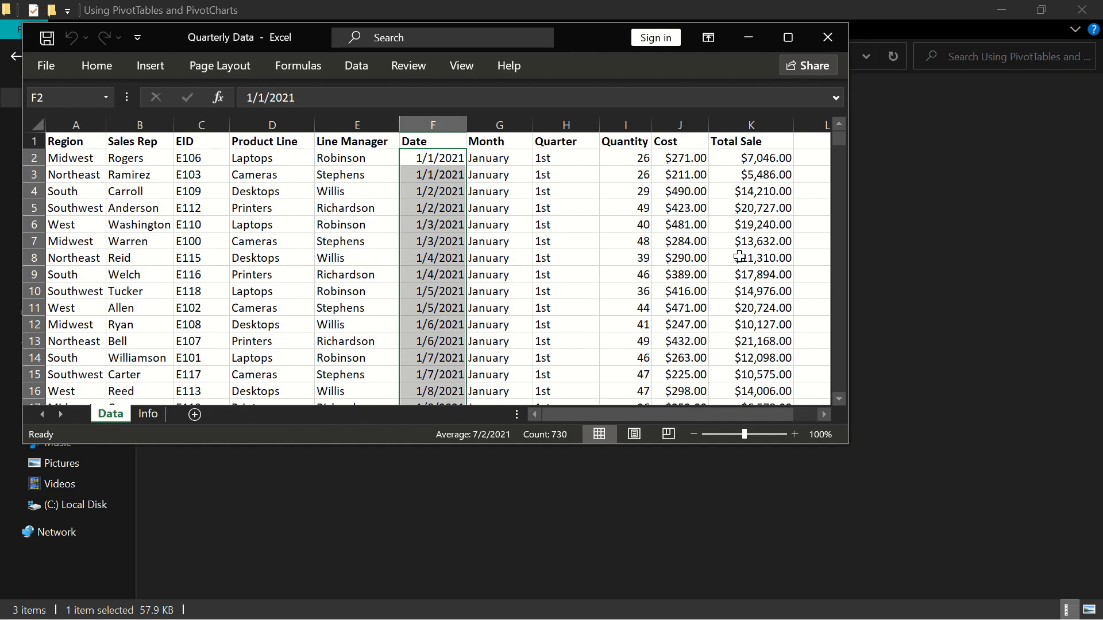
# Look over the Data and Info sheets of the Quarterly Data workbook, then close the workbook.
pyautogui.hscroll(3, 739, 256)
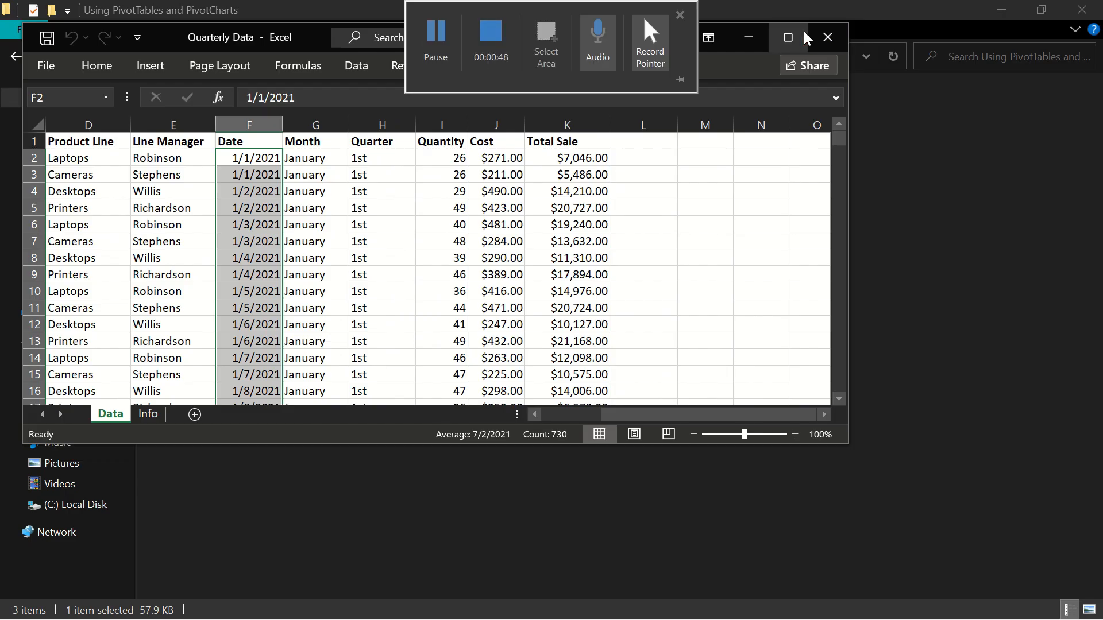
pyautogui.click(805, 36)
pyautogui.click(138, 589)
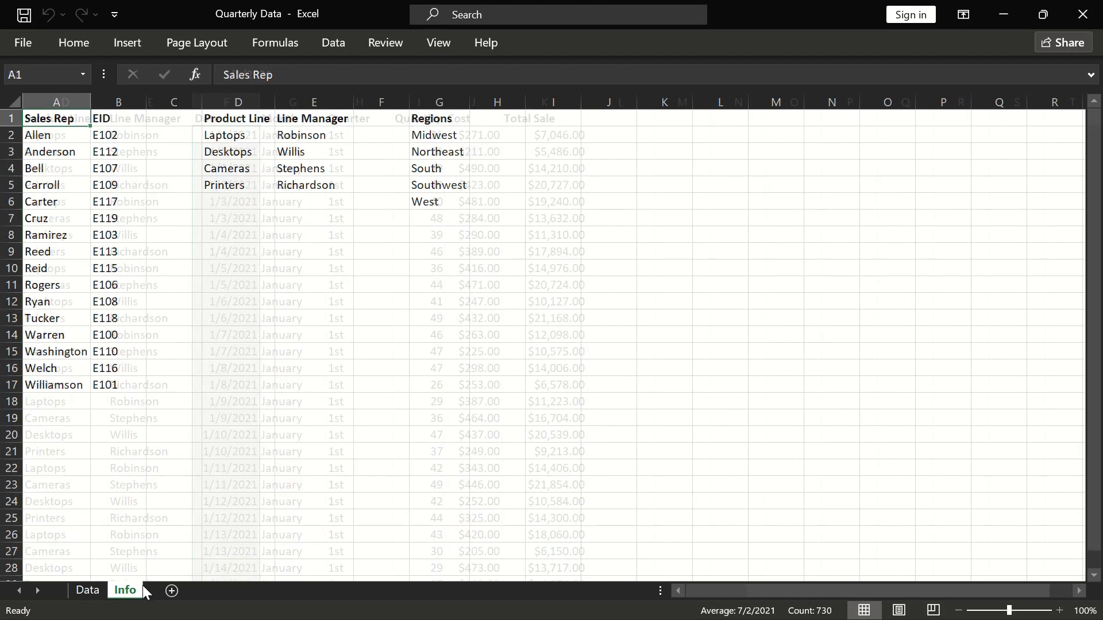
pyautogui.click(1082, 15)
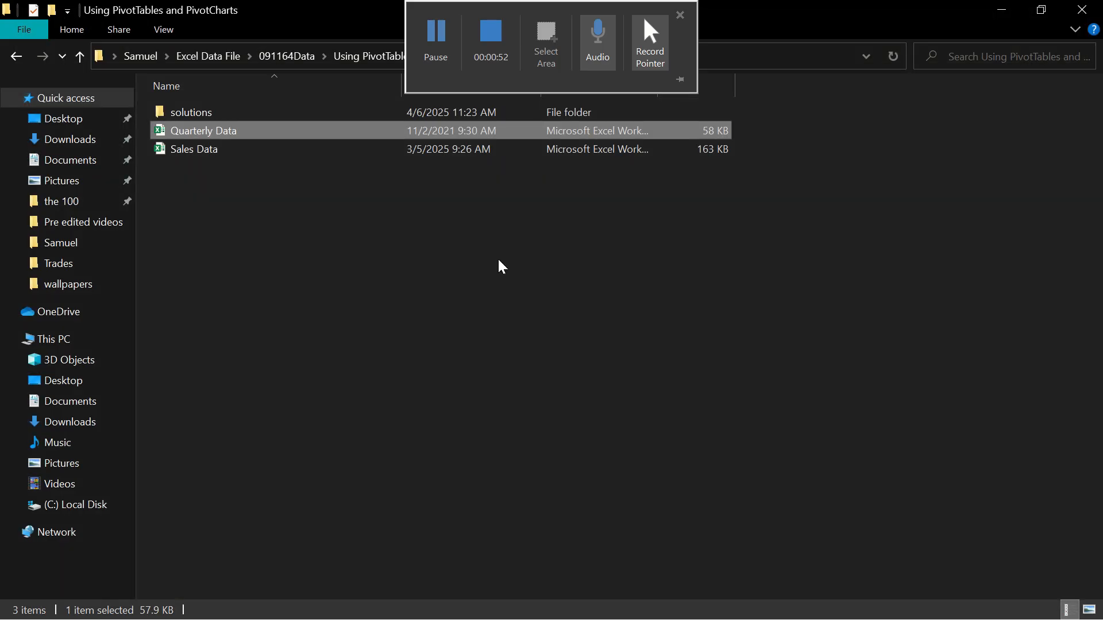
# Open the Sales Data workbook and display the list of analysis questions beside the sales table.
pyautogui.doubleClick(411, 150)
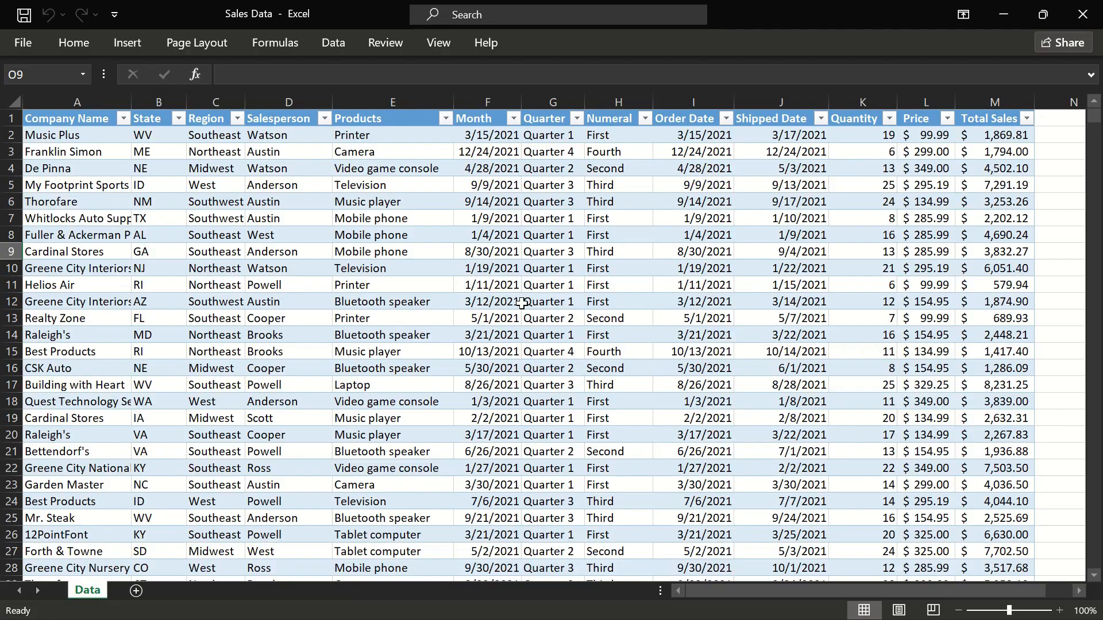
pyautogui.scroll(-2, 522, 303)
pyautogui.scroll(2, 521, 304)
pyautogui.hscroll(7, 522, 304)
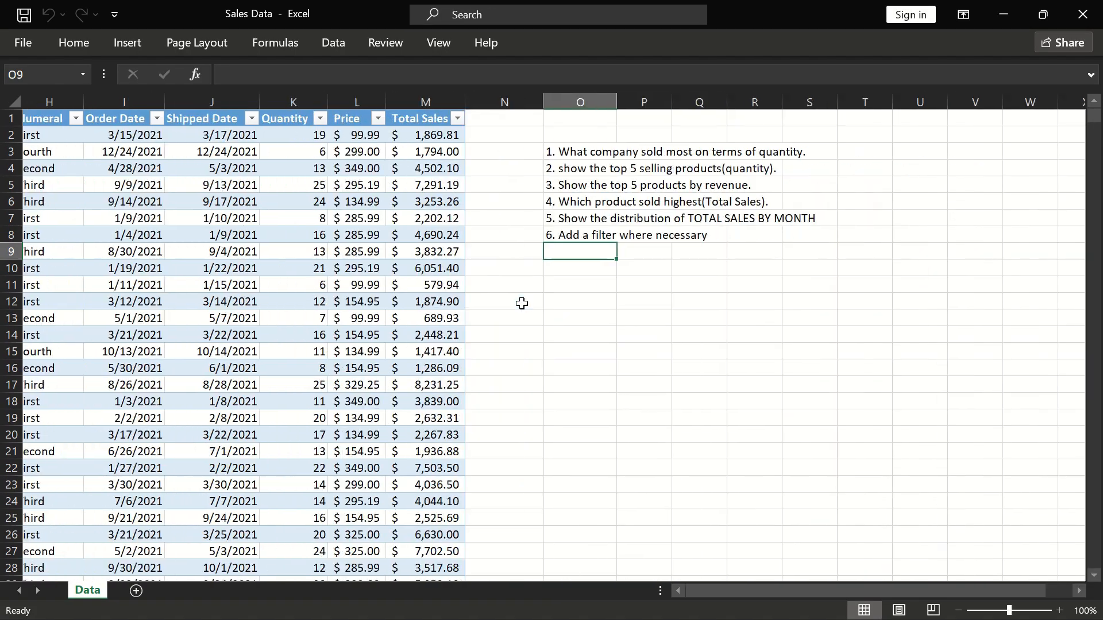
# Examine the analysis questions in column O against the columns of the sales table.
pyautogui.hscroll(-2, 523, 303)
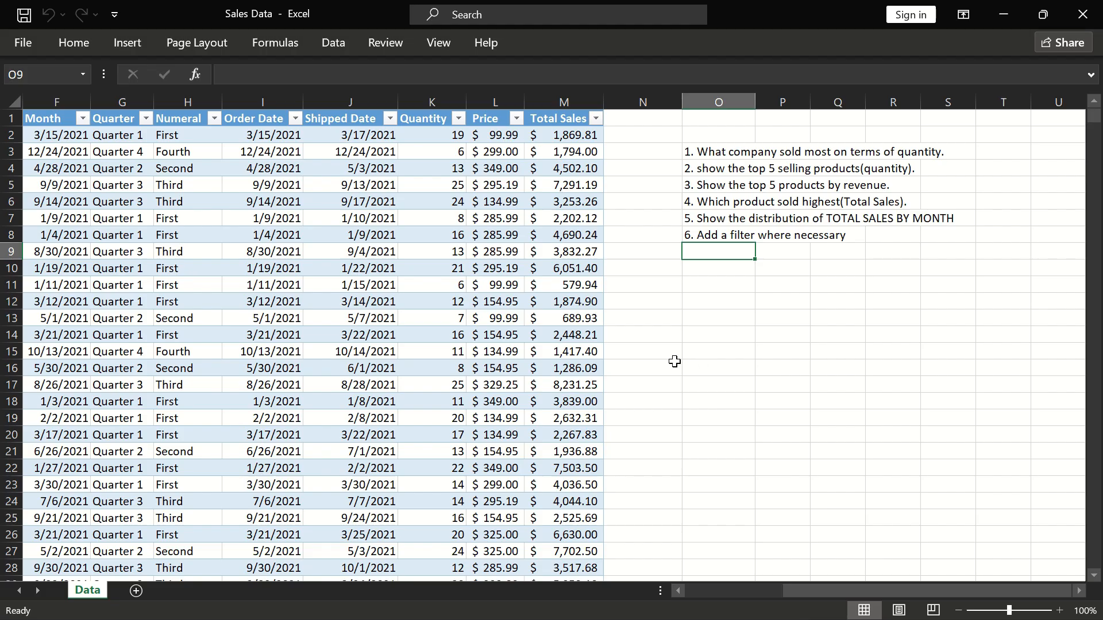
pyautogui.hscroll(-1, 588, 383)
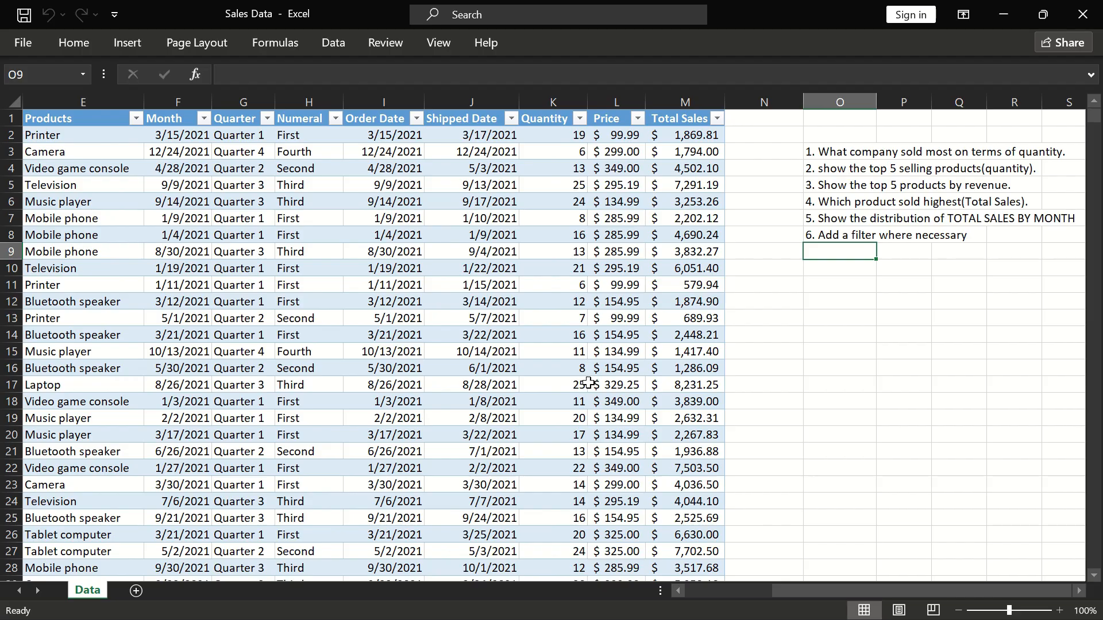
pyautogui.hscroll(1, 661, 409)
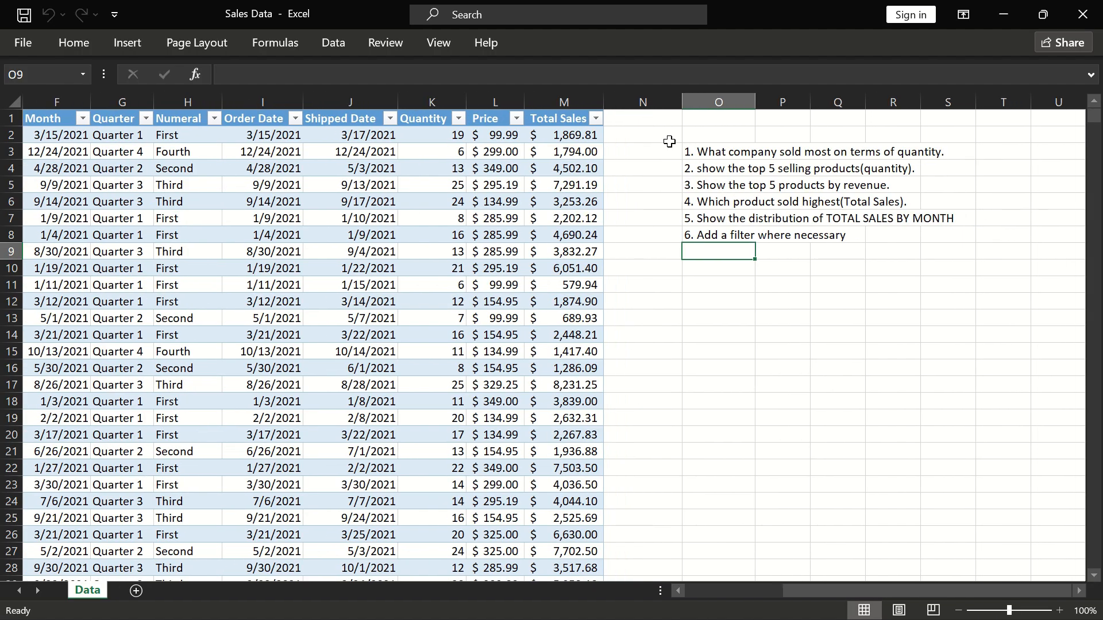
pyautogui.moveTo(700, 168); pyautogui.dragTo(875, 226)
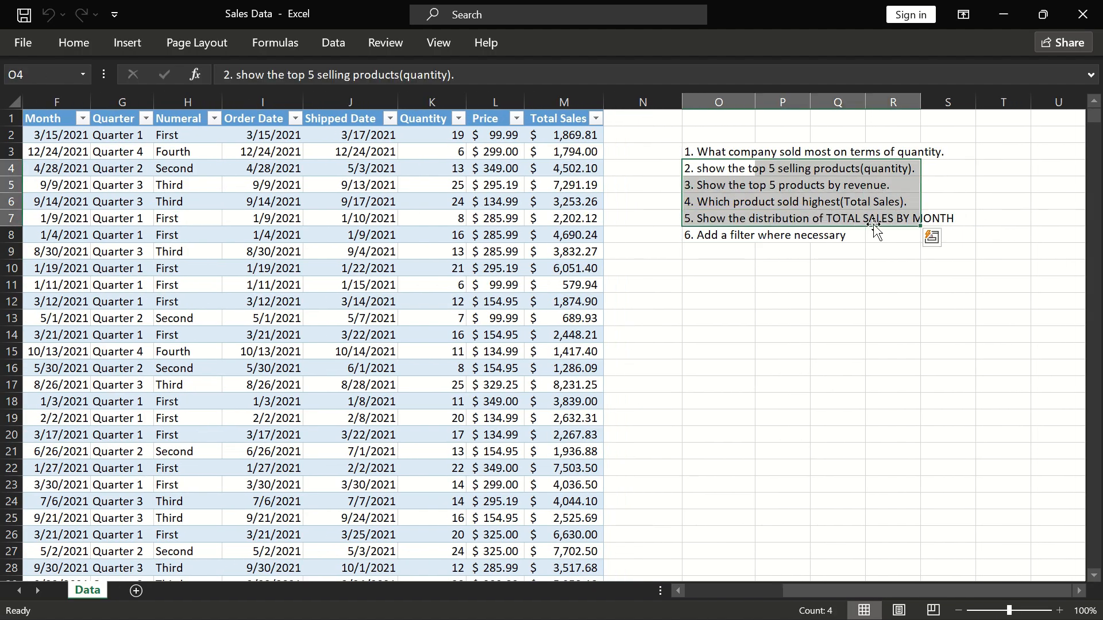
pyautogui.click(930, 384)
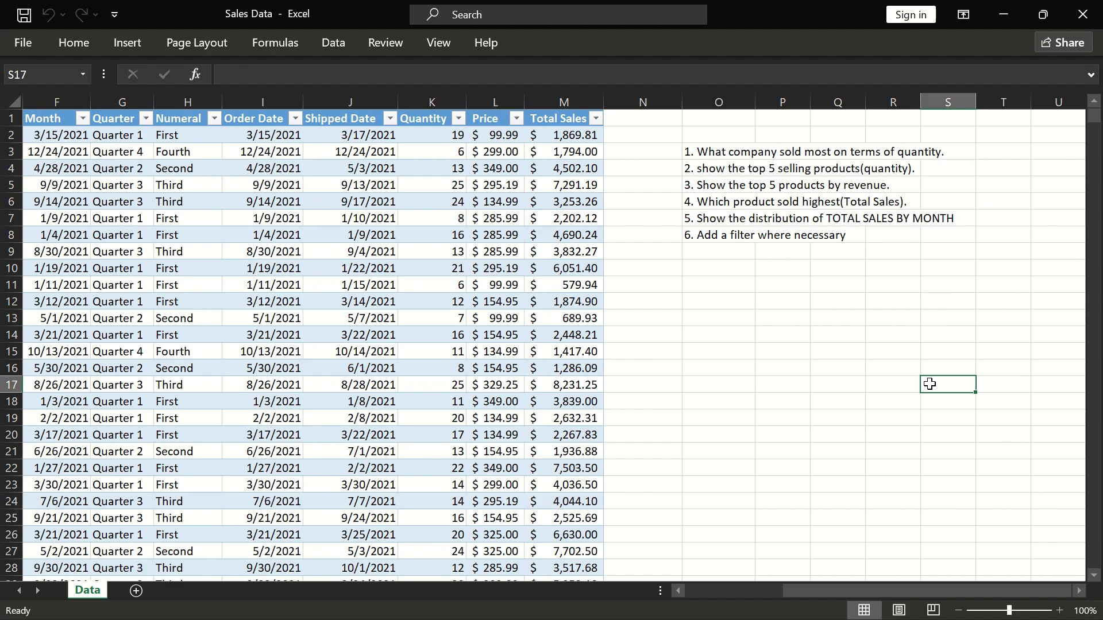
pyautogui.hscroll(-1, 930, 384)
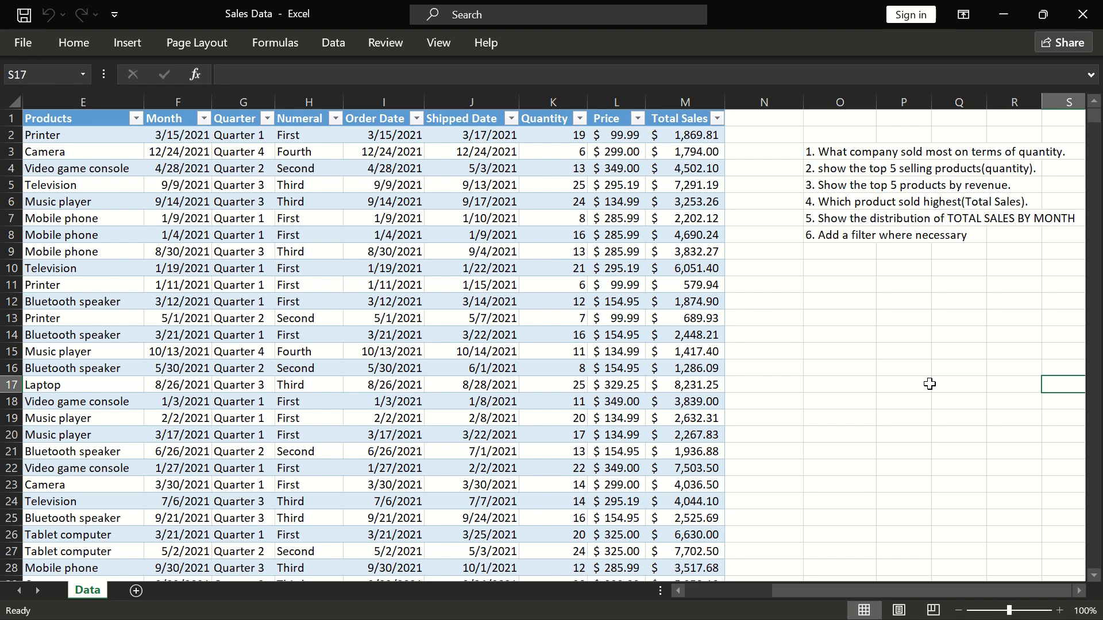
pyautogui.hscroll(-5, 930, 384)
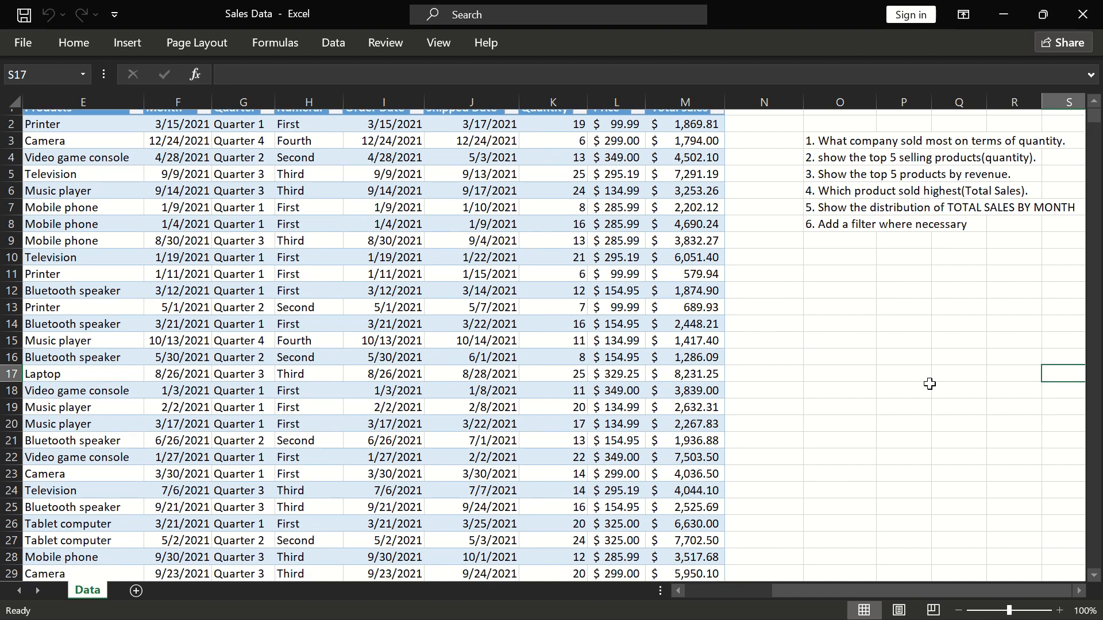
pyautogui.hscroll(-1, 930, 384)
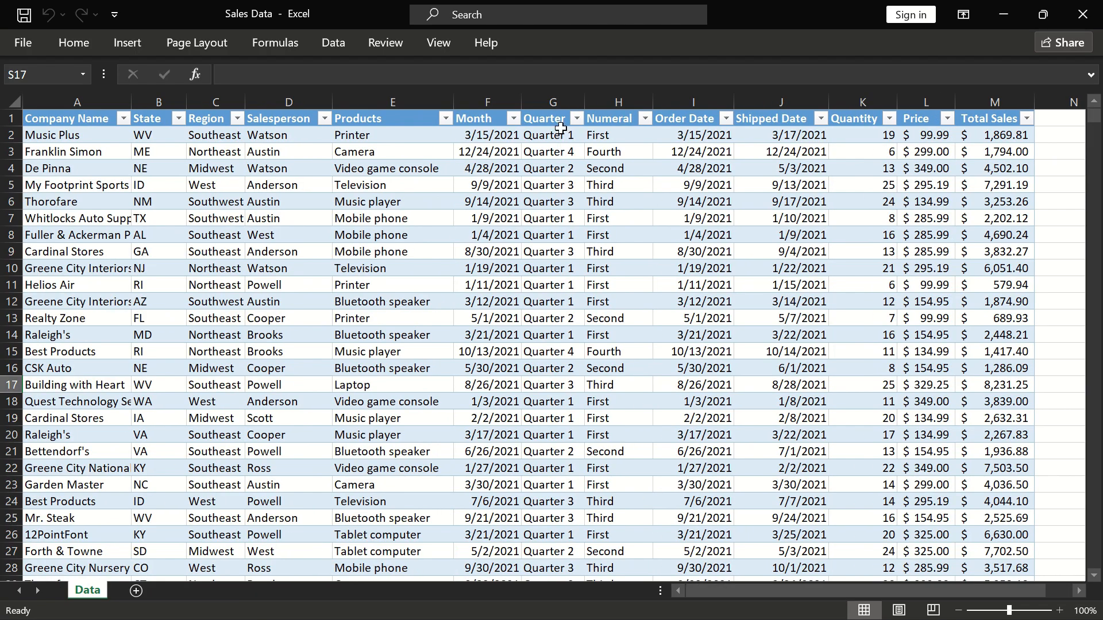
# Examine the Quarter and Total Sales columns of the sales table as the source for sales by quarter.
pyautogui.click(558, 102)
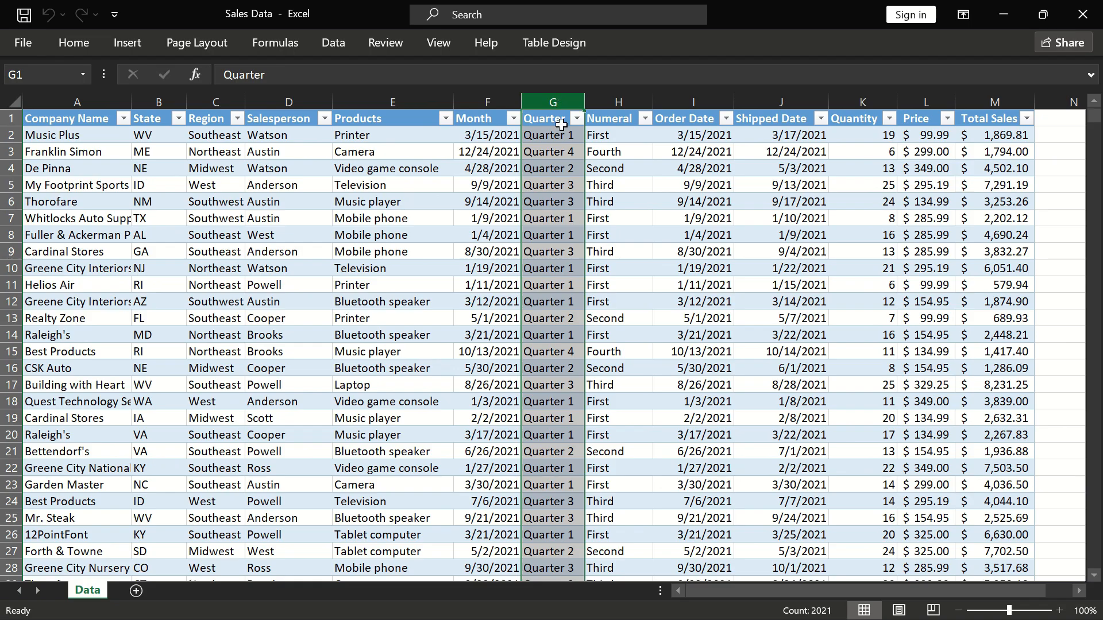
pyautogui.scroll(-1, 561, 457)
pyautogui.scroll(1, 562, 457)
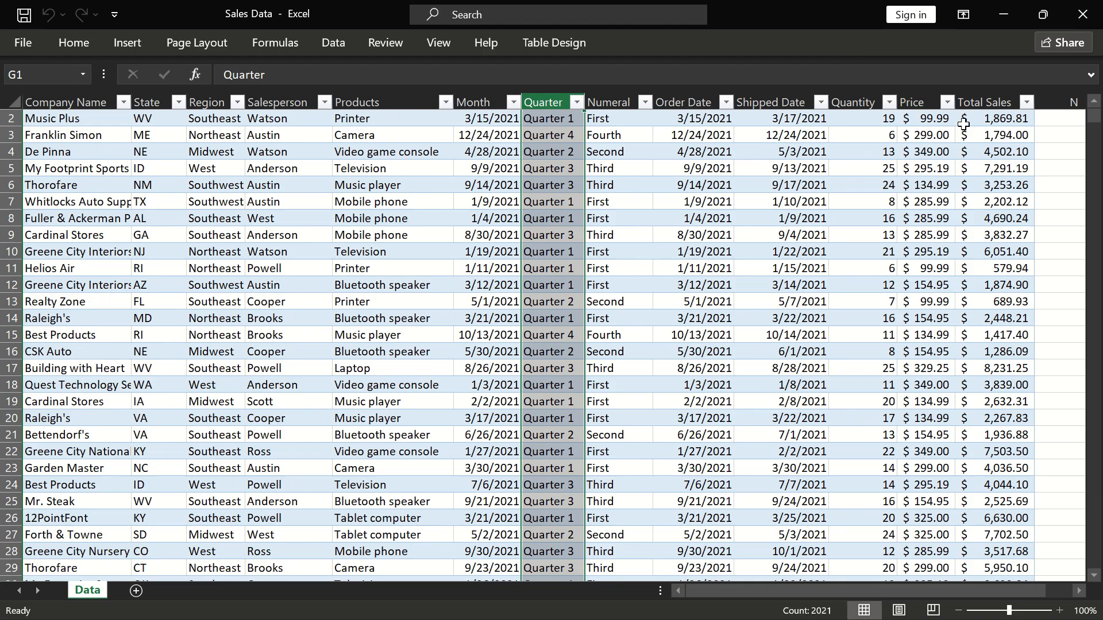
pyautogui.click(546, 99)
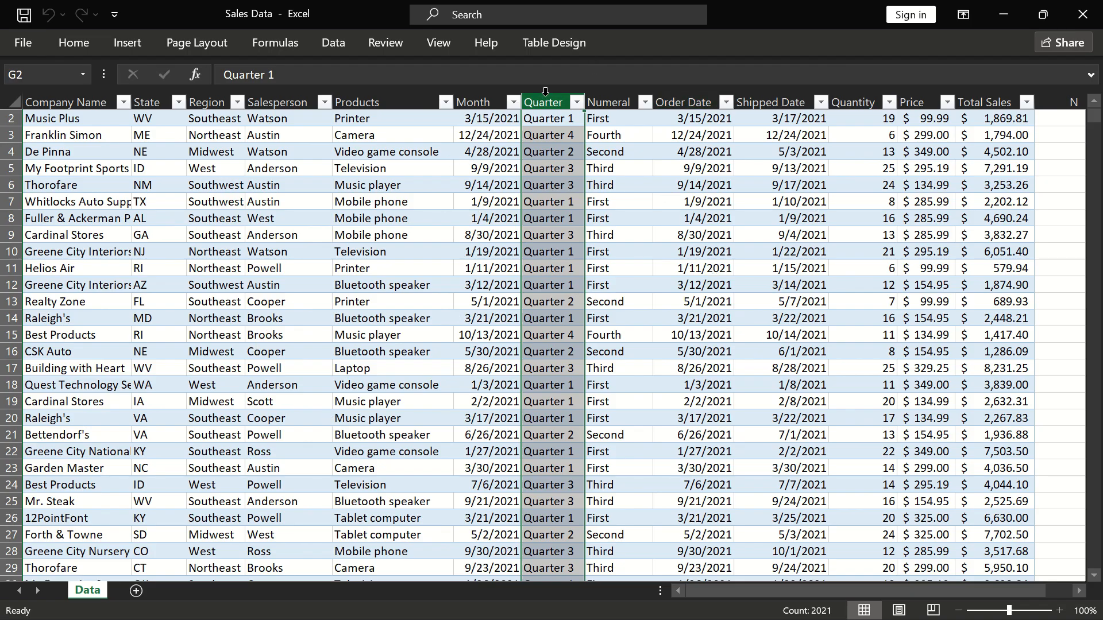
pyautogui.click(1004, 89)
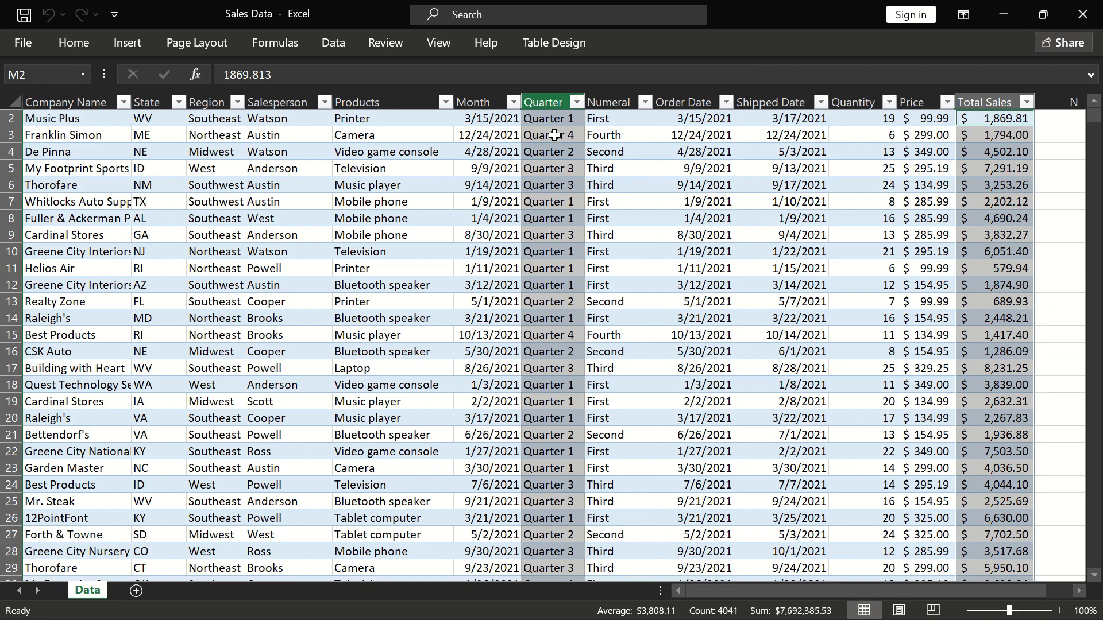
# Create a PivotTable from the SalesData table on a new worksheet.
pyautogui.click(562, 220)
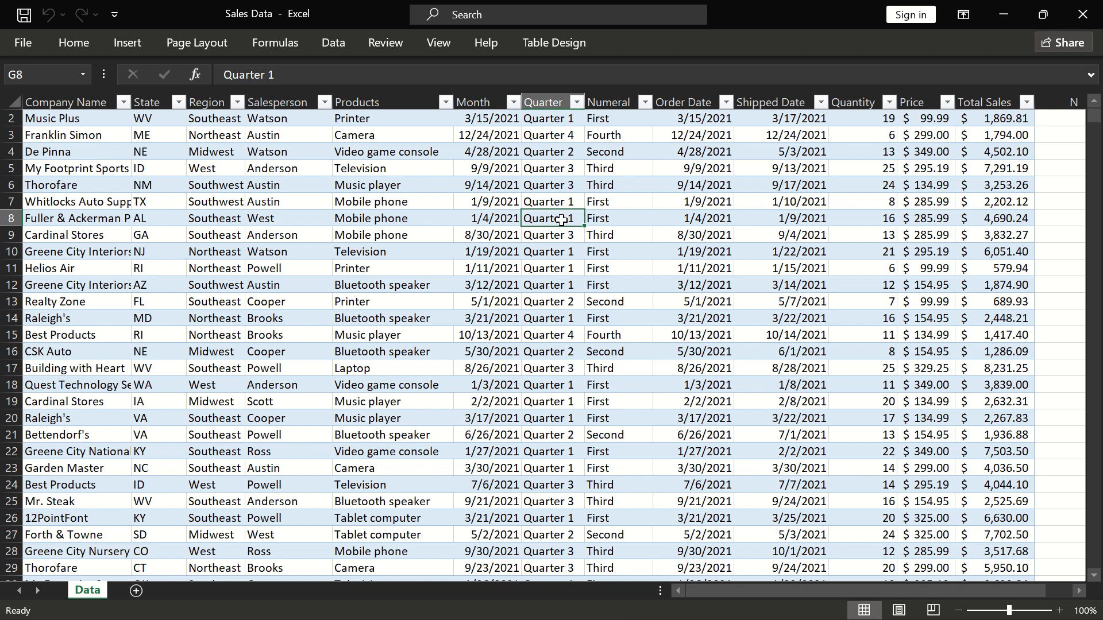
pyautogui.click(140, 42)
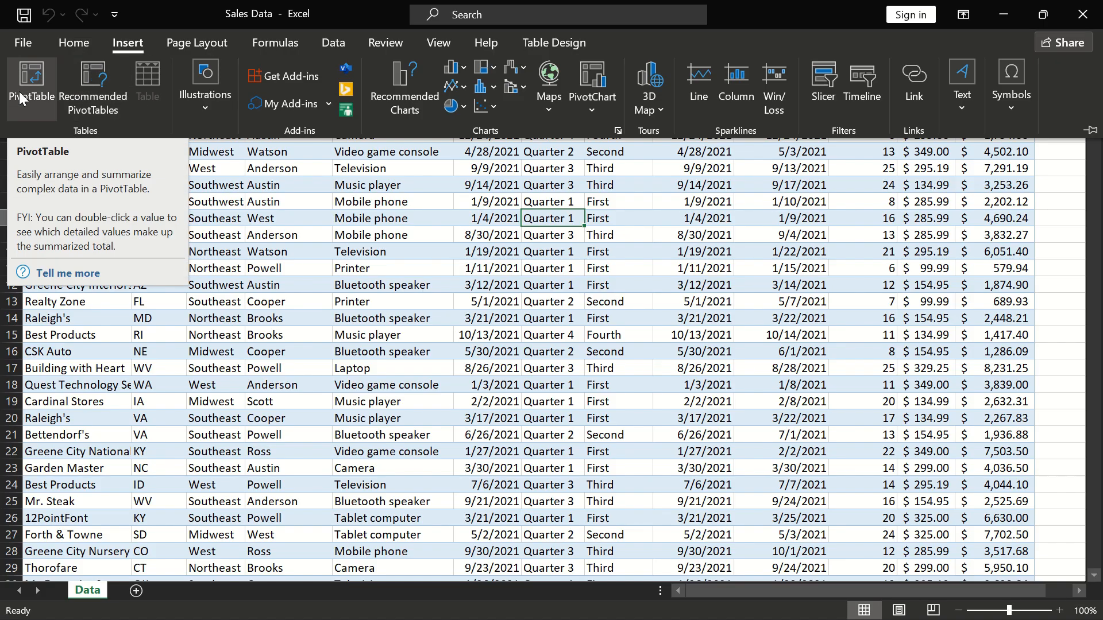
pyautogui.click(36, 85)
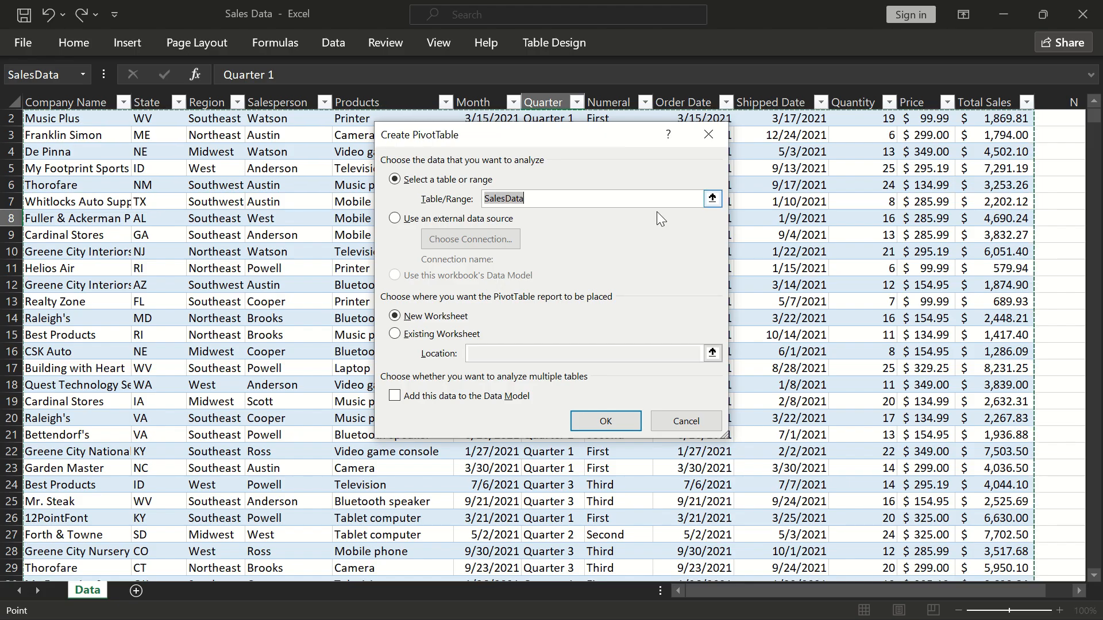
pyautogui.click(529, 200)
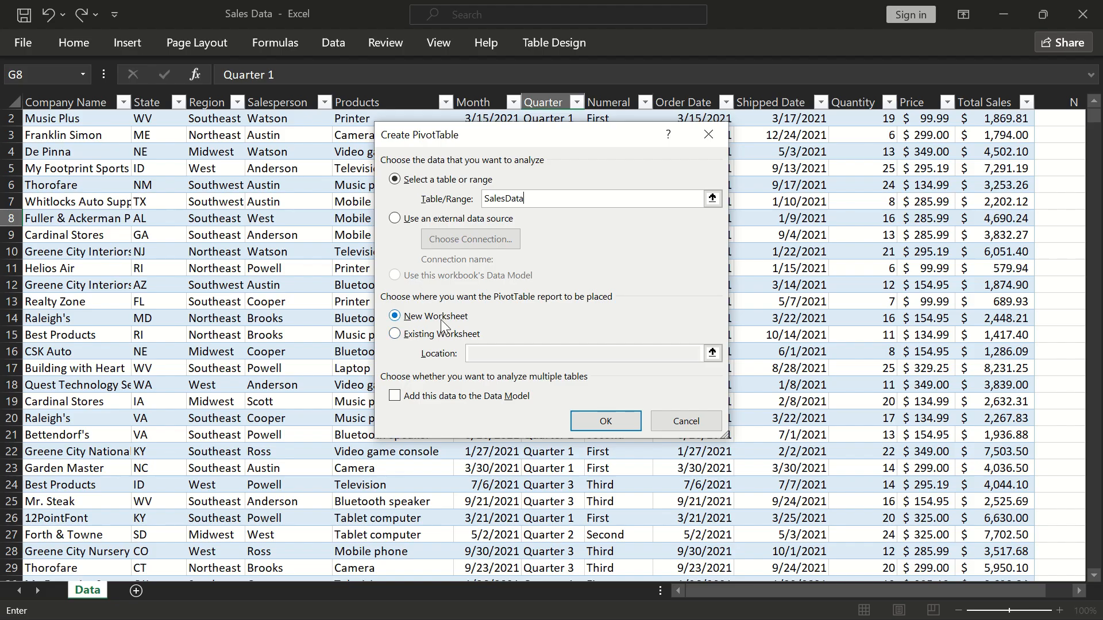
pyautogui.click(614, 417)
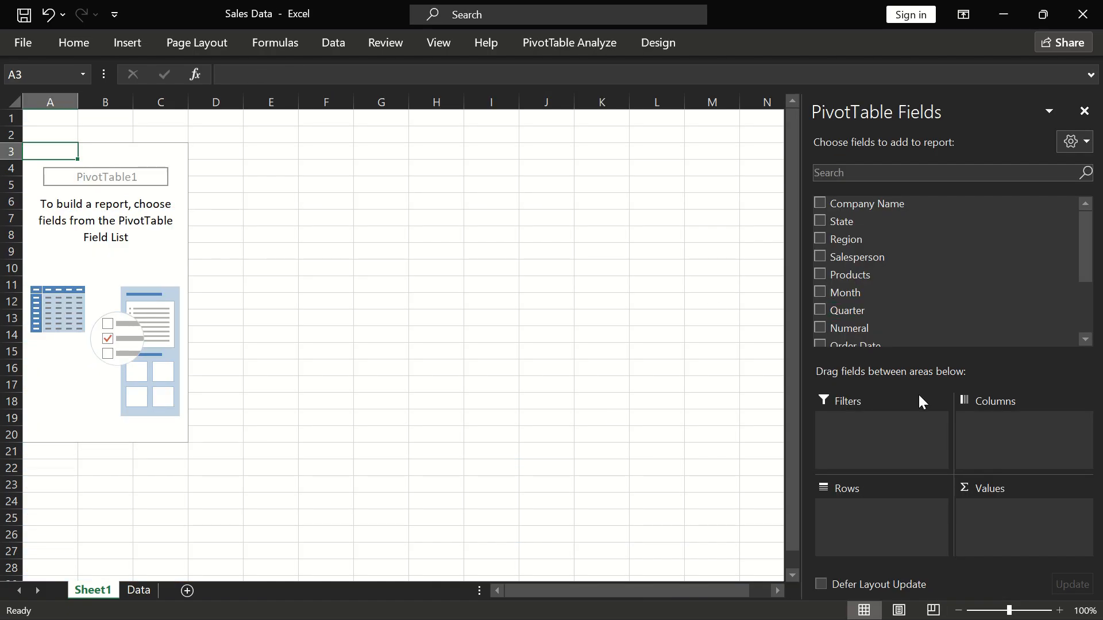
# Add Quarter as the PivotTable's row field and Total Sales as its summed value field.
pyautogui.scroll(-2, 942, 313)
pyautogui.scroll(2, 948, 301)
pyautogui.scroll(-2, 914, 316)
pyautogui.scroll(2, 915, 322)
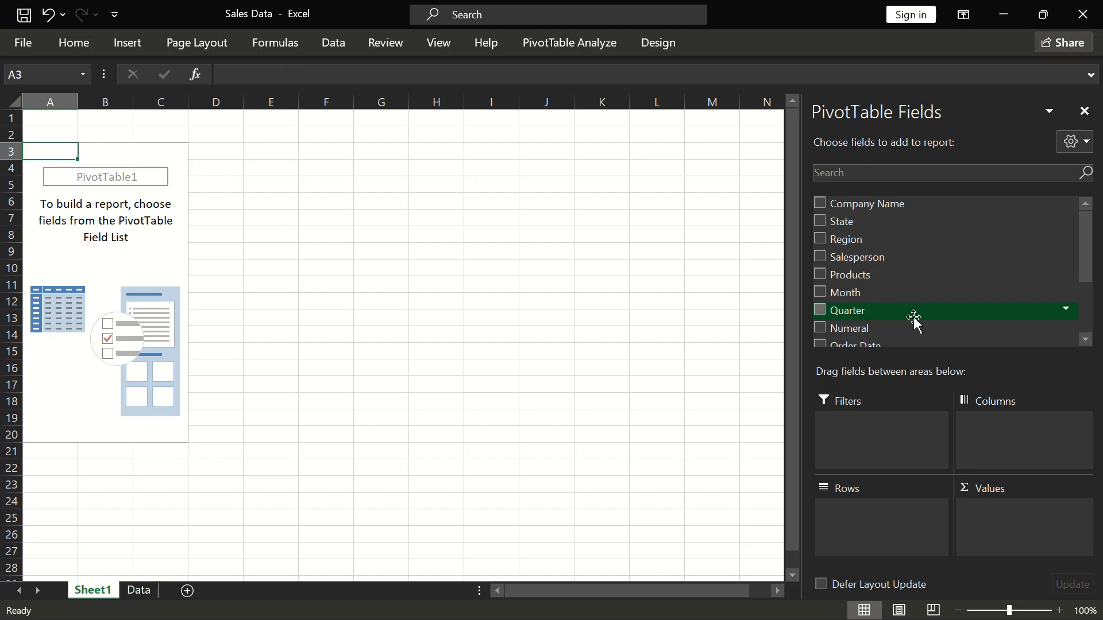
pyautogui.scroll(-3, 914, 320)
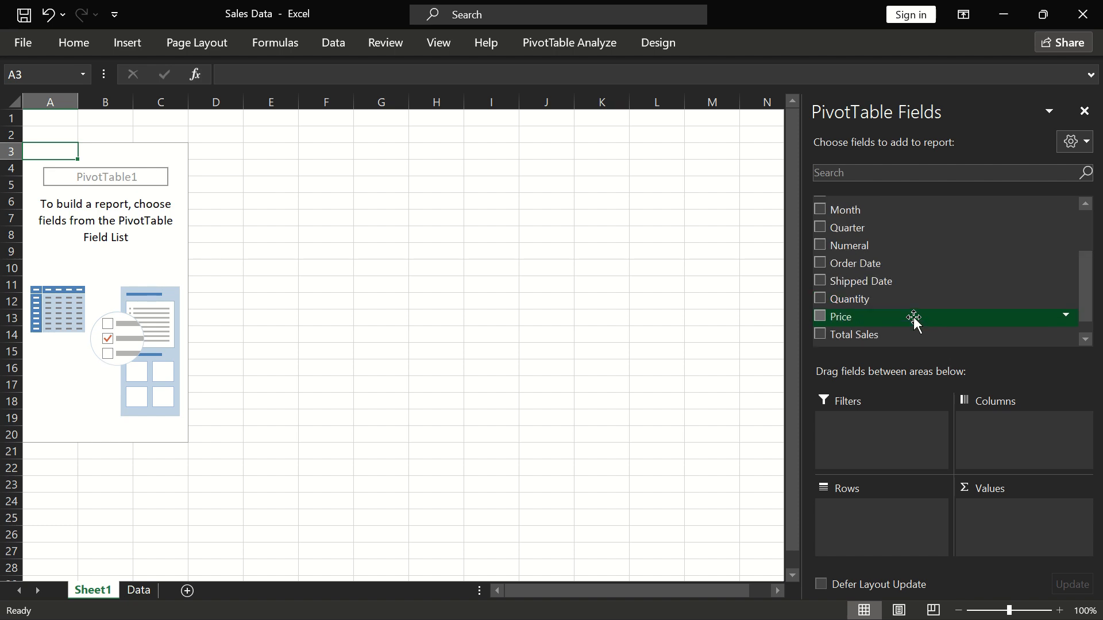
pyautogui.scroll(3, 915, 320)
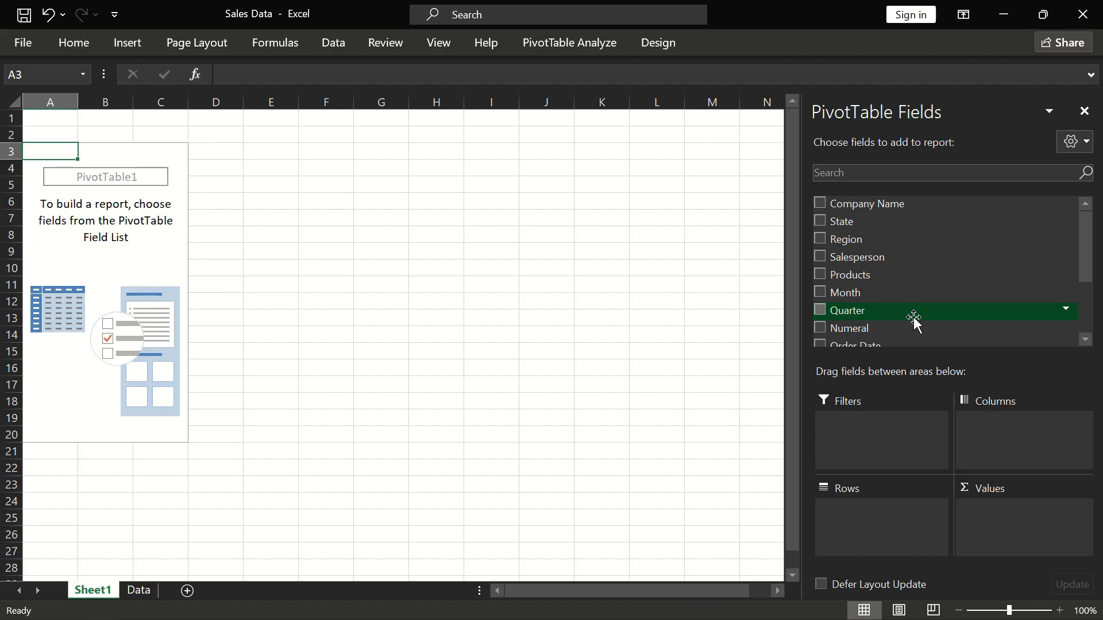
pyautogui.click(819, 312)
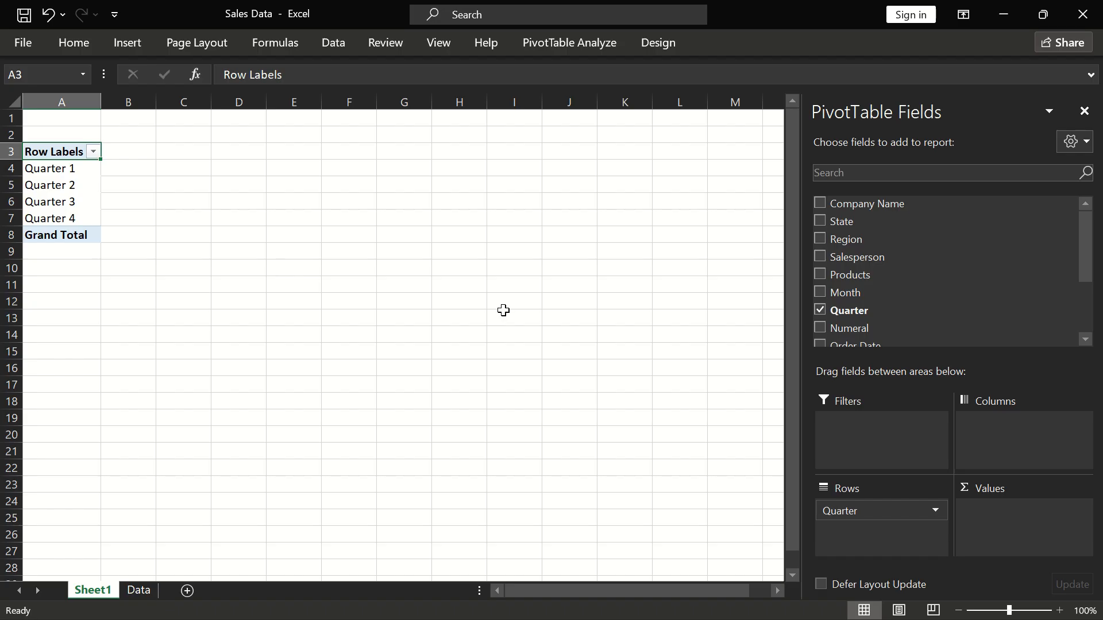
pyautogui.scroll(-2, 861, 307)
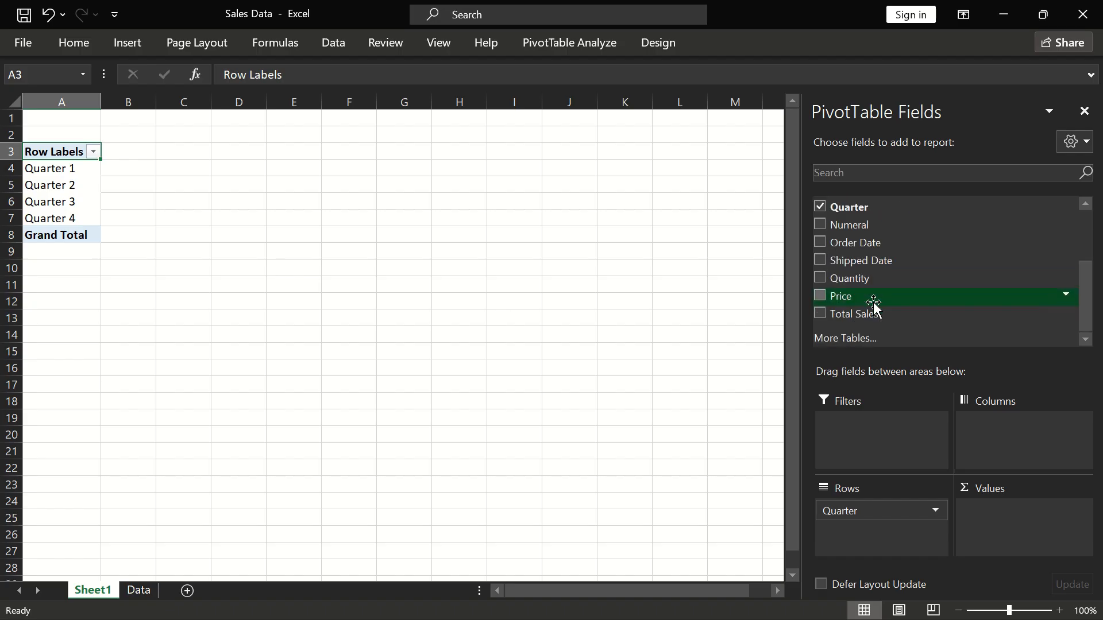
pyautogui.click(820, 314)
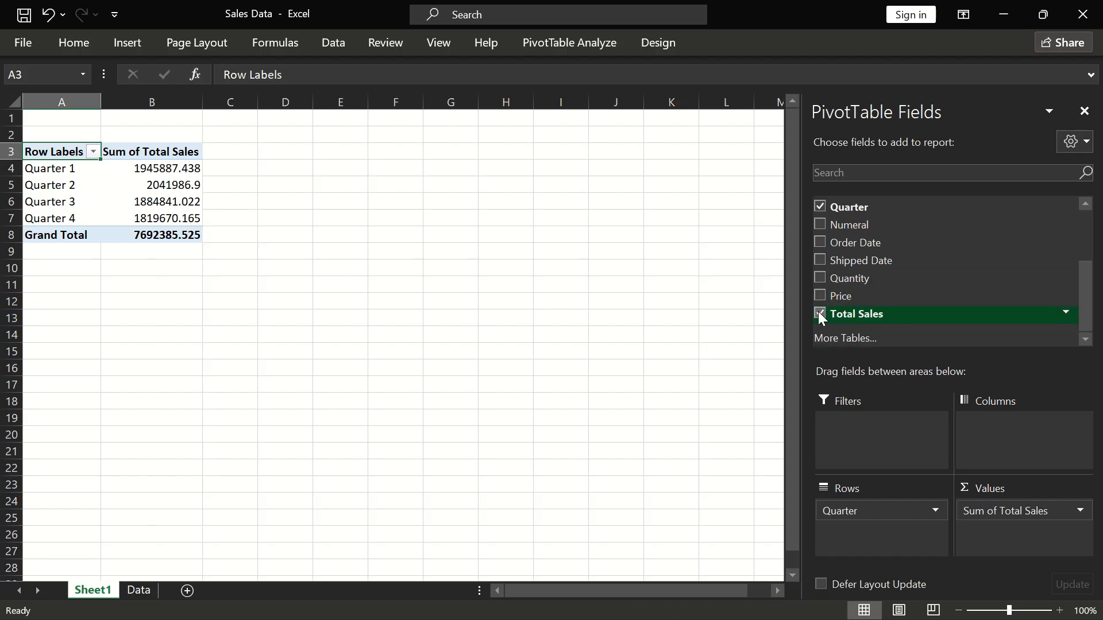
# Inspect the summed total sales for Quarter 1 and Quarter 2 in the PivotTable.
pyautogui.click(161, 168)
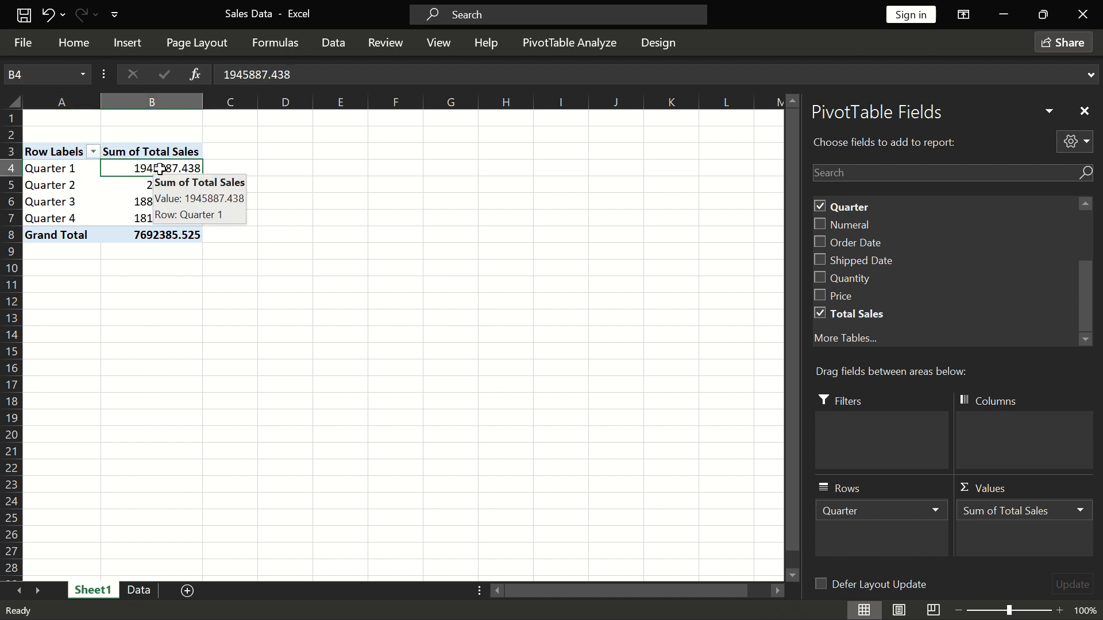
pyautogui.click(223, 231)
pyautogui.click(154, 169)
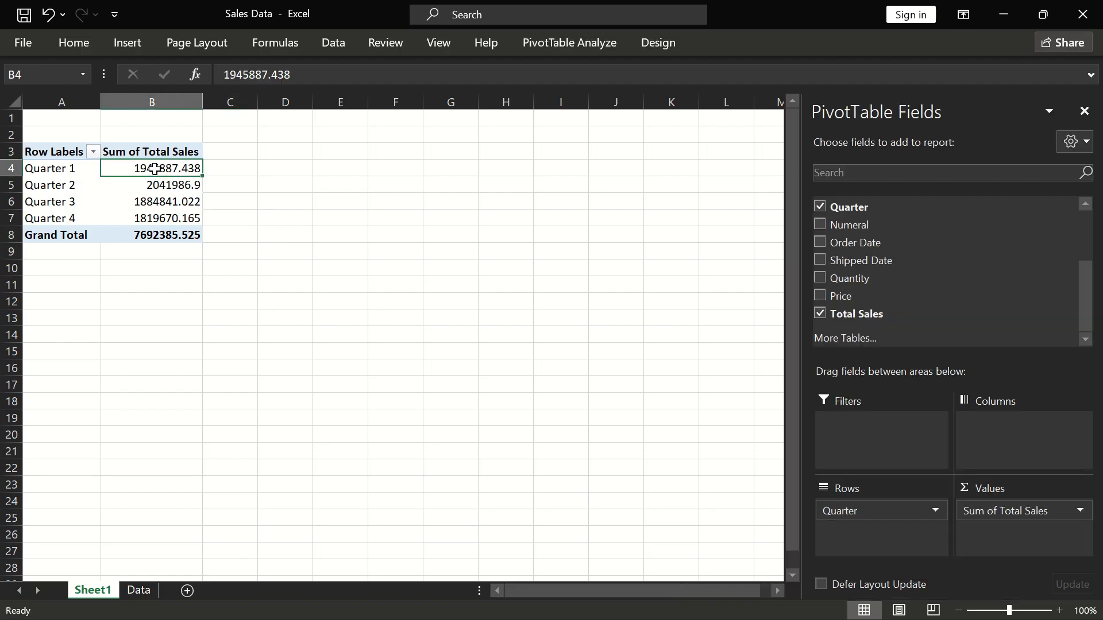
pyautogui.click(162, 188)
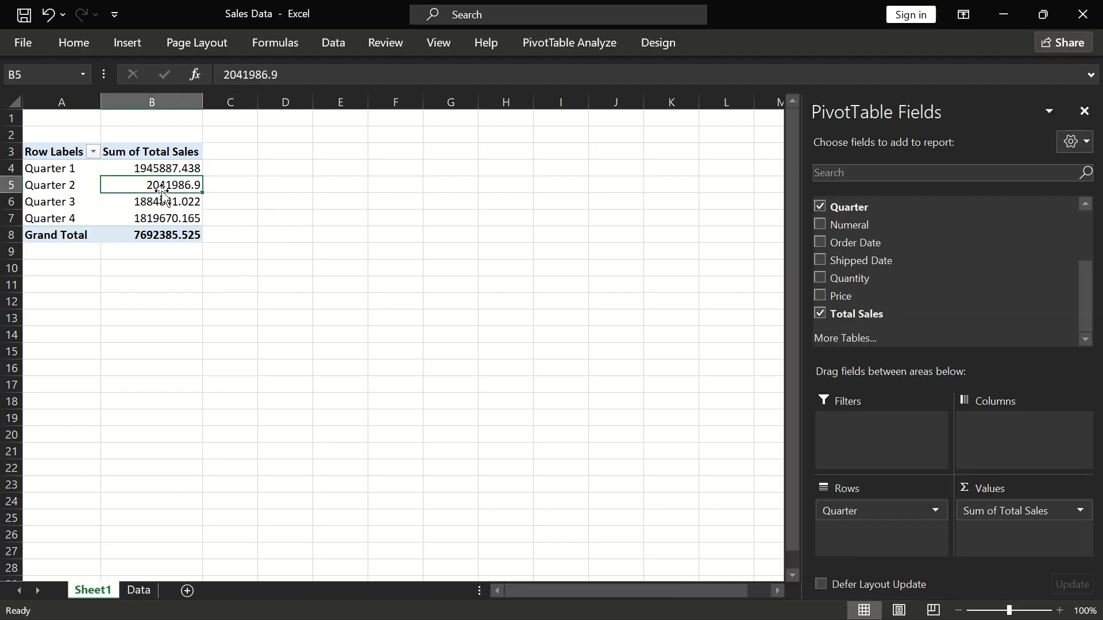
# Inspect the summed total sales for Quarter 3, Quarter 4 and the Grand Total in the PivotTable.
pyautogui.click(166, 202)
pyautogui.click(178, 221)
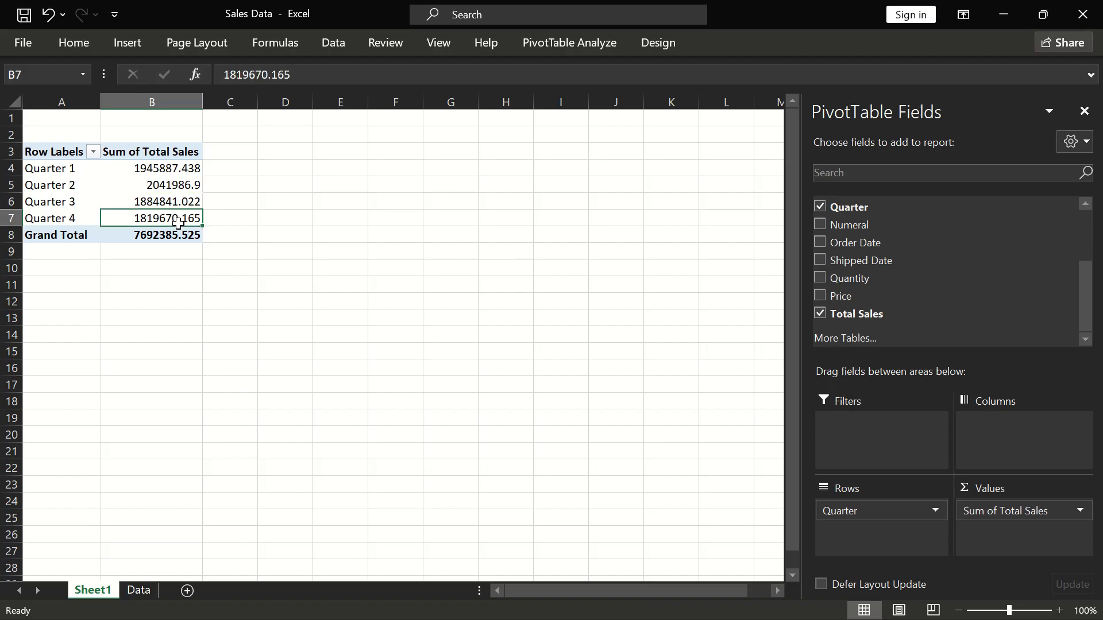
pyautogui.click(184, 237)
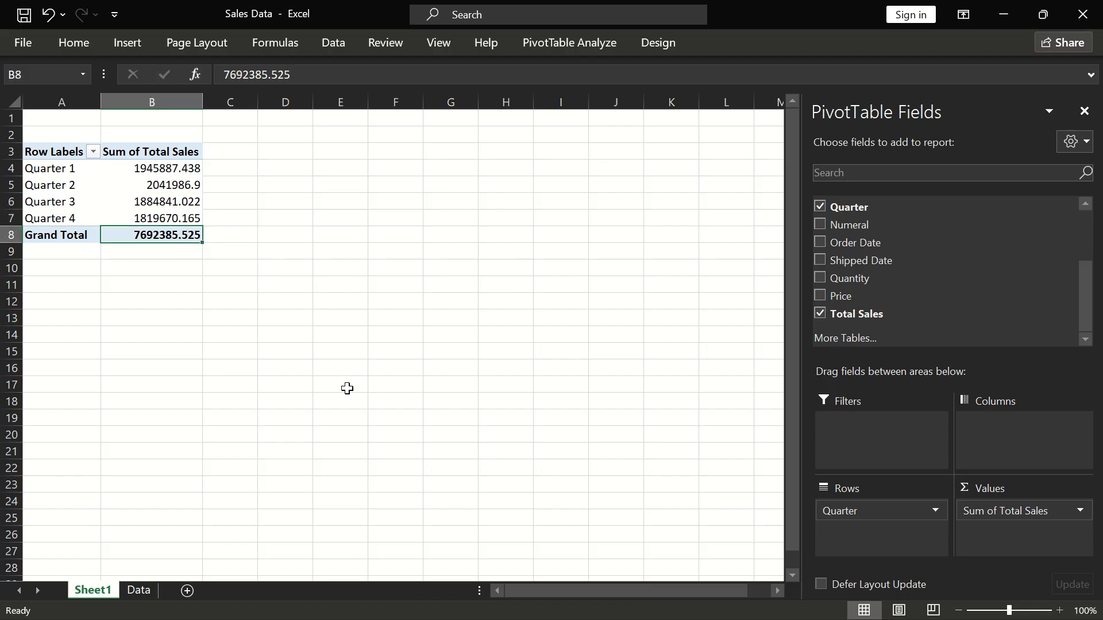
# Read the list of six sales questions beside the table on the Data sheet.
pyautogui.click(138, 591)
pyautogui.hscroll(5, 588, 392)
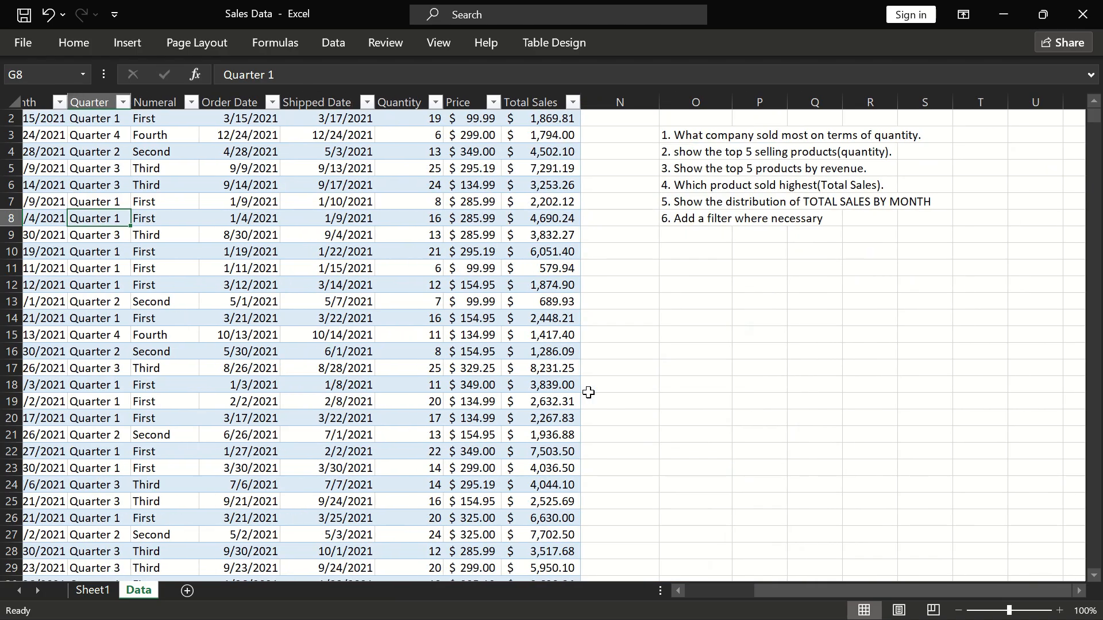
pyautogui.hscroll(4, 588, 392)
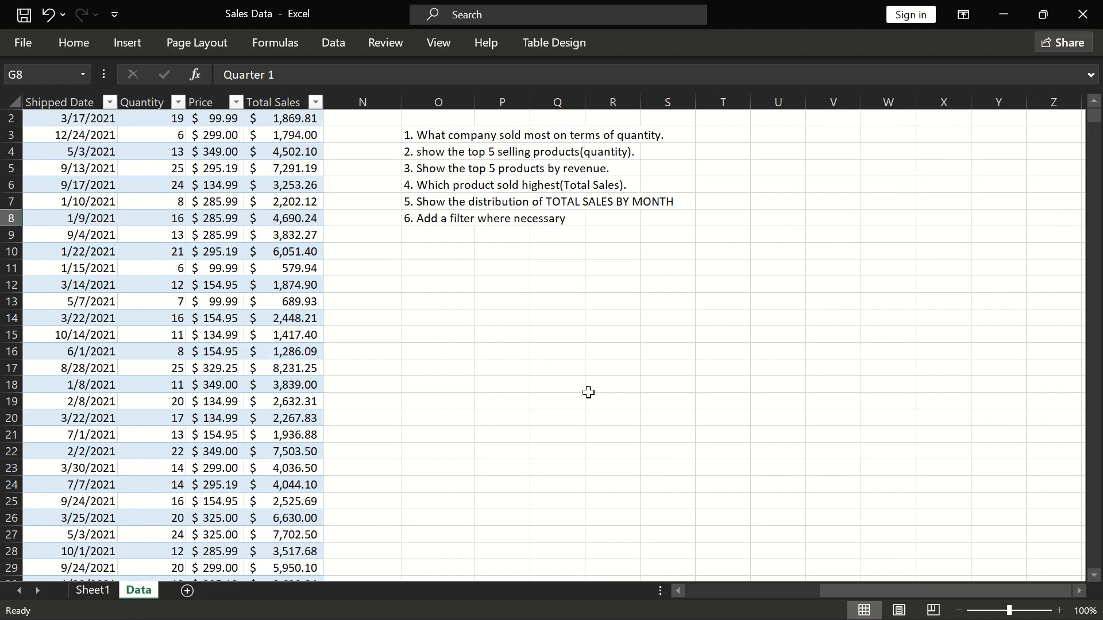
pyautogui.hscroll(-6, 482, 402)
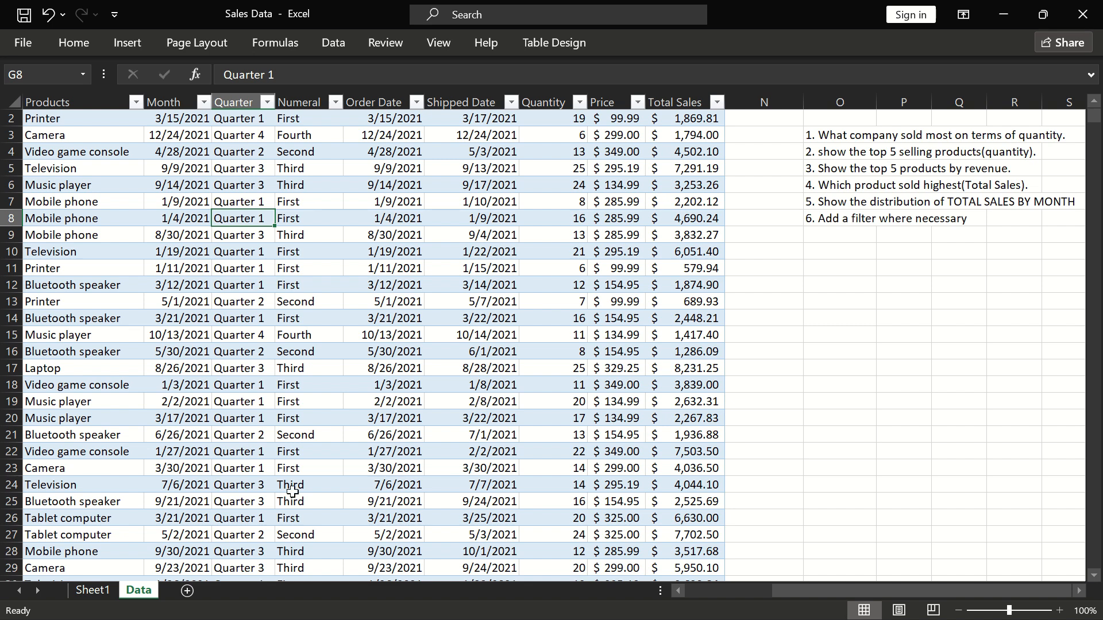
# Return to Sheet1 and review the PivotTable's Quarter 2 and Quarter 3 sums and its Grand Total.
pyautogui.click(91, 592)
pyautogui.click(408, 471)
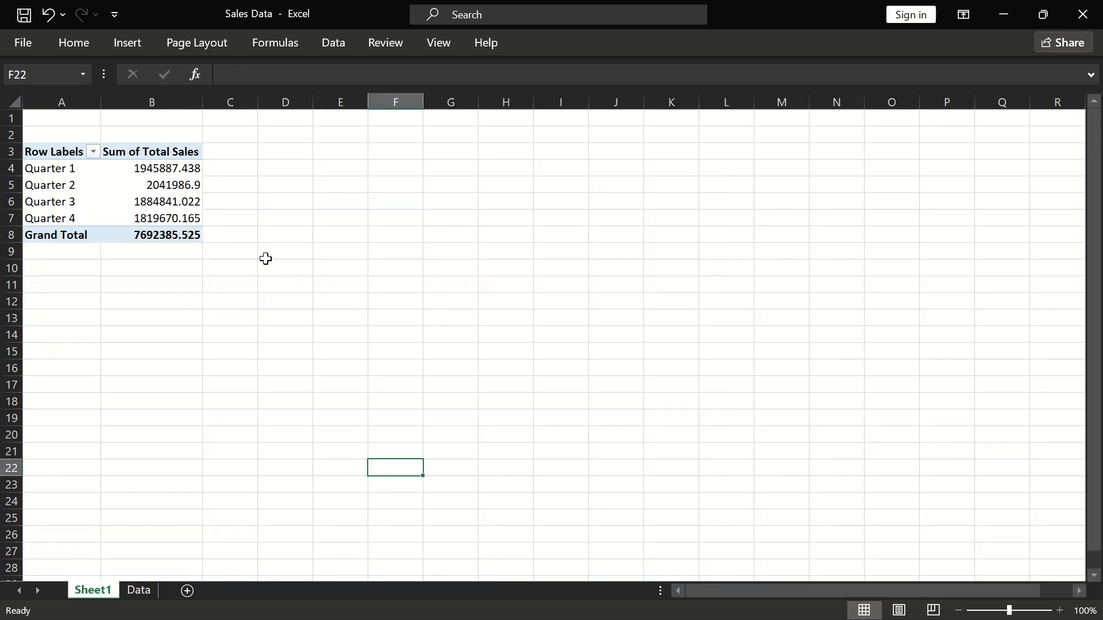
pyautogui.click(143, 206)
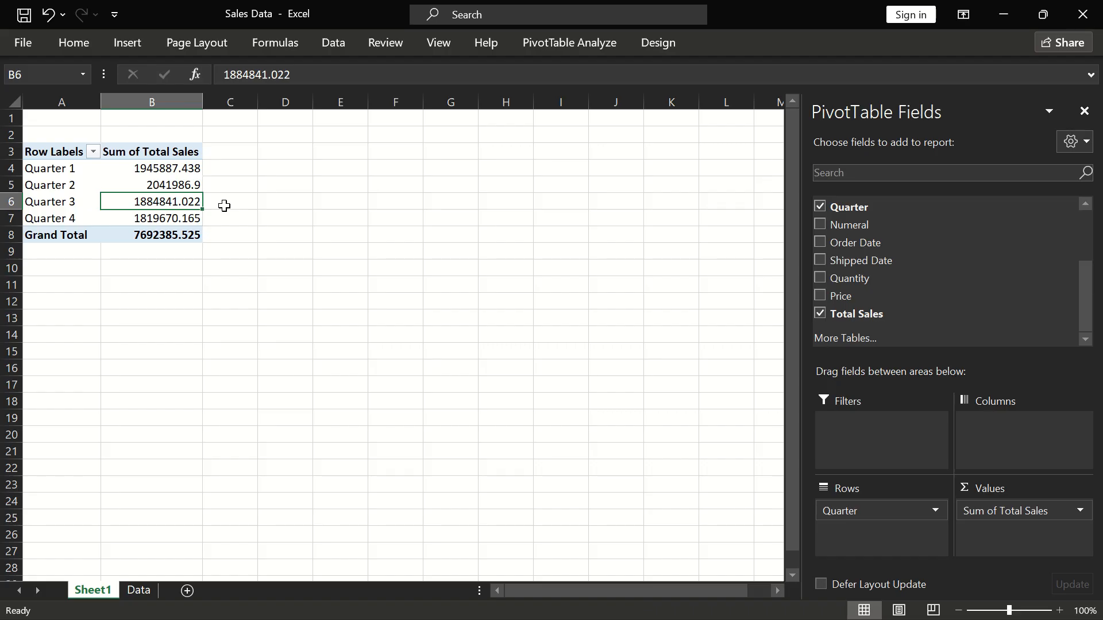
pyautogui.moveTo(157, 215)
pyautogui.click(158, 231)
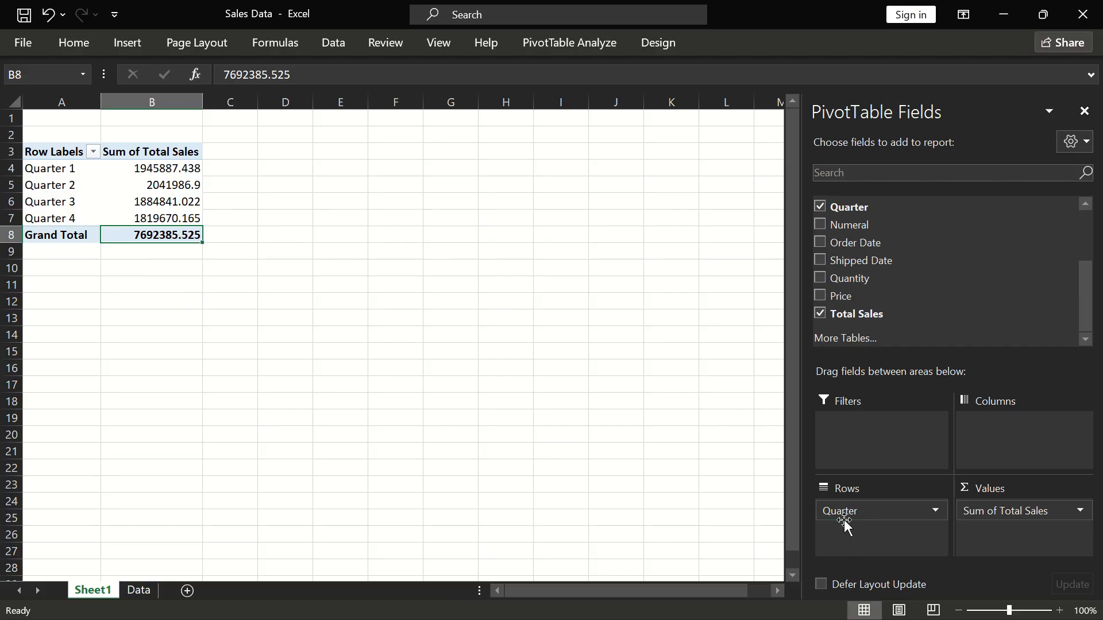
pyautogui.click(495, 350)
pyautogui.click(150, 187)
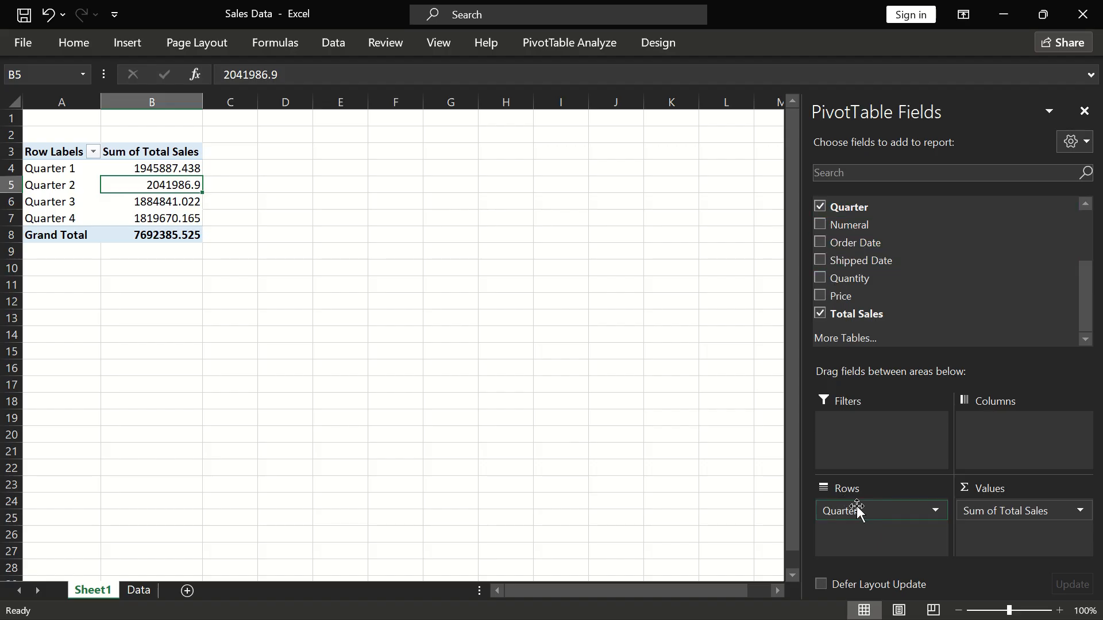
# Move the Quarter field from the PivotTable's rows to its columns, and back to rows.
pyautogui.moveTo(857, 505); pyautogui.dragTo(1011, 443)
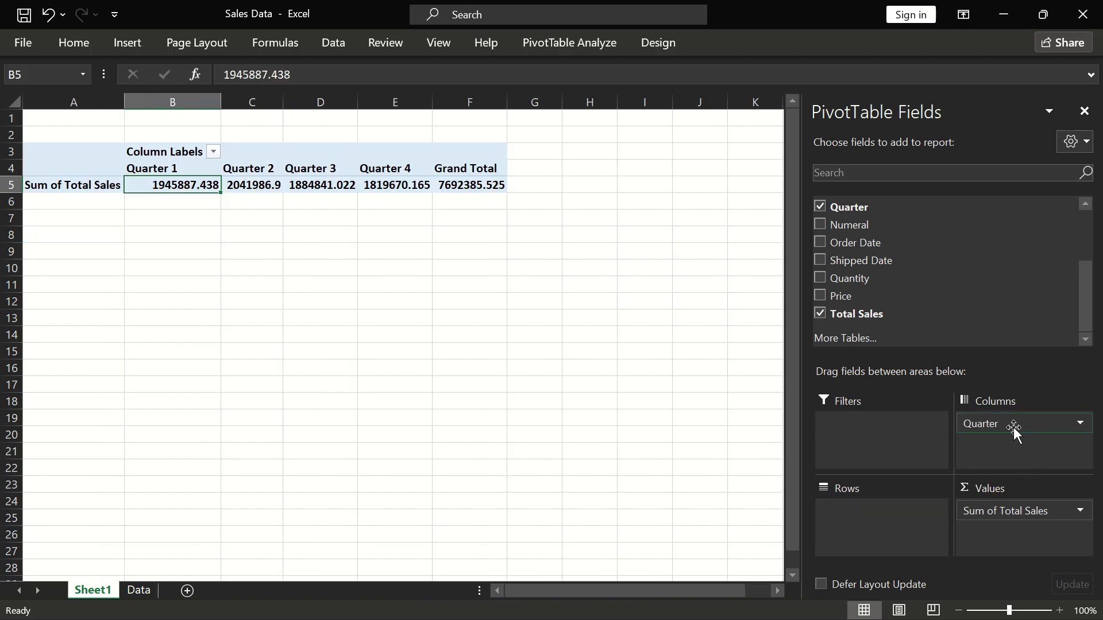
pyautogui.moveTo(1013, 426); pyautogui.dragTo(905, 521)
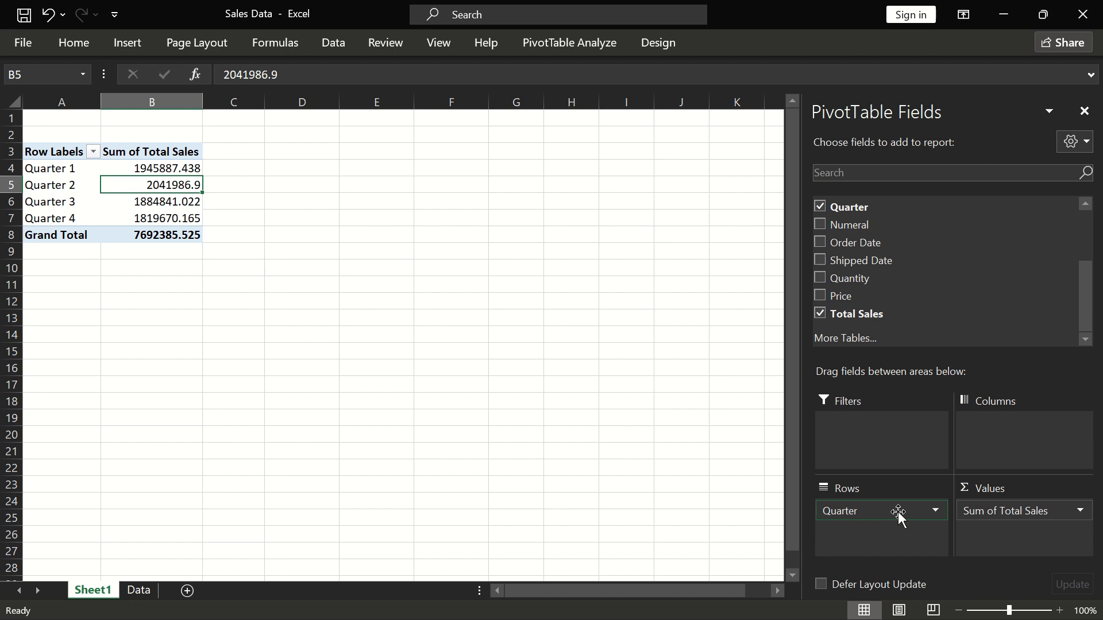
# Remove the Quarter field from the PivotTable and add it back as the row field.
pyautogui.moveTo(899, 515); pyautogui.dragTo(691, 448)
pyautogui.moveTo(691, 448); pyautogui.dragTo(689, 440)
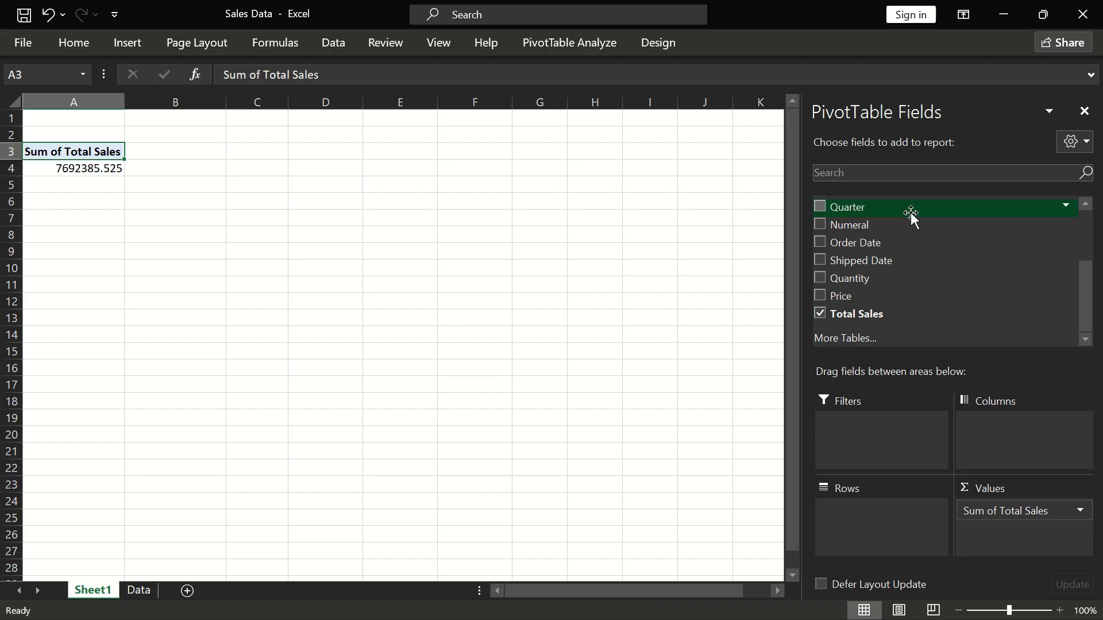
pyautogui.click(820, 207)
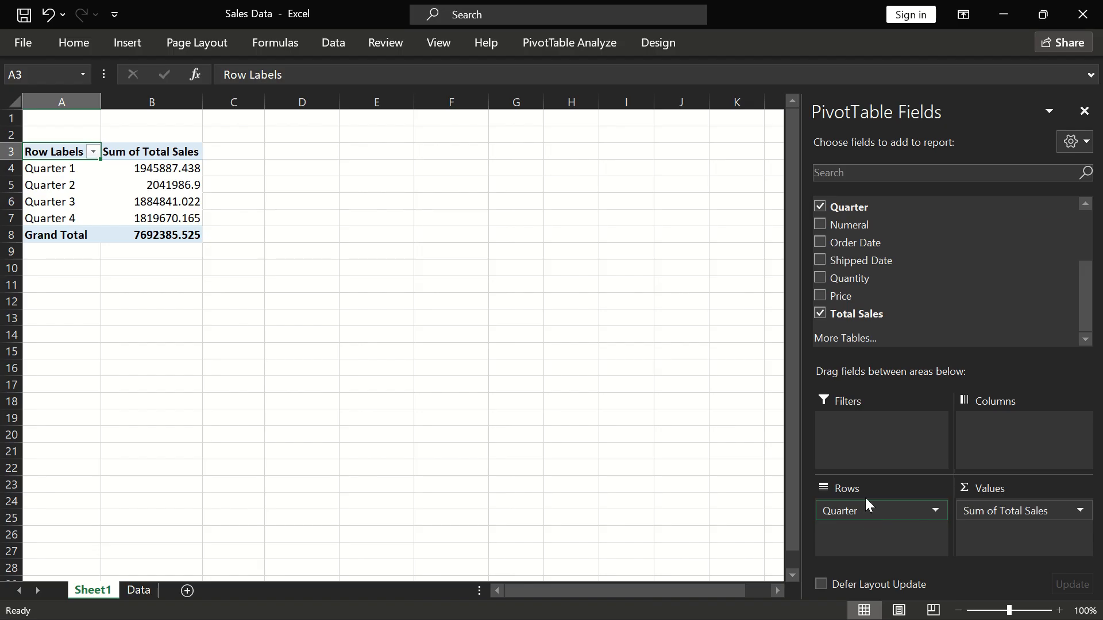
# Remove both Quarter and Total Sales from the PivotTable, and add them back as row and summed value fields.
pyautogui.click(820, 207)
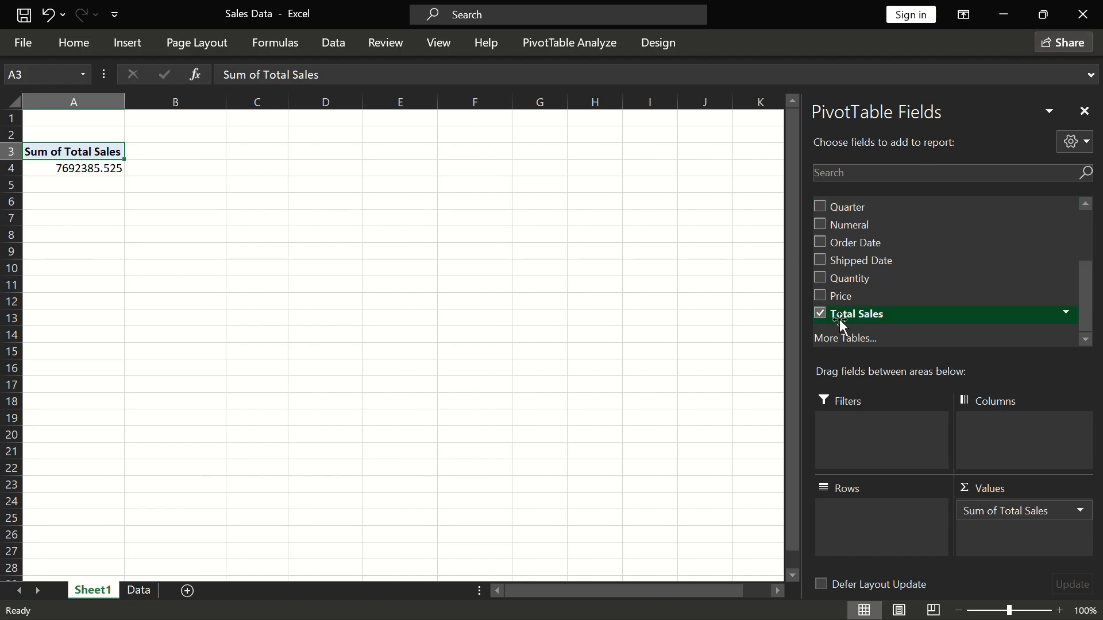
pyautogui.click(821, 313)
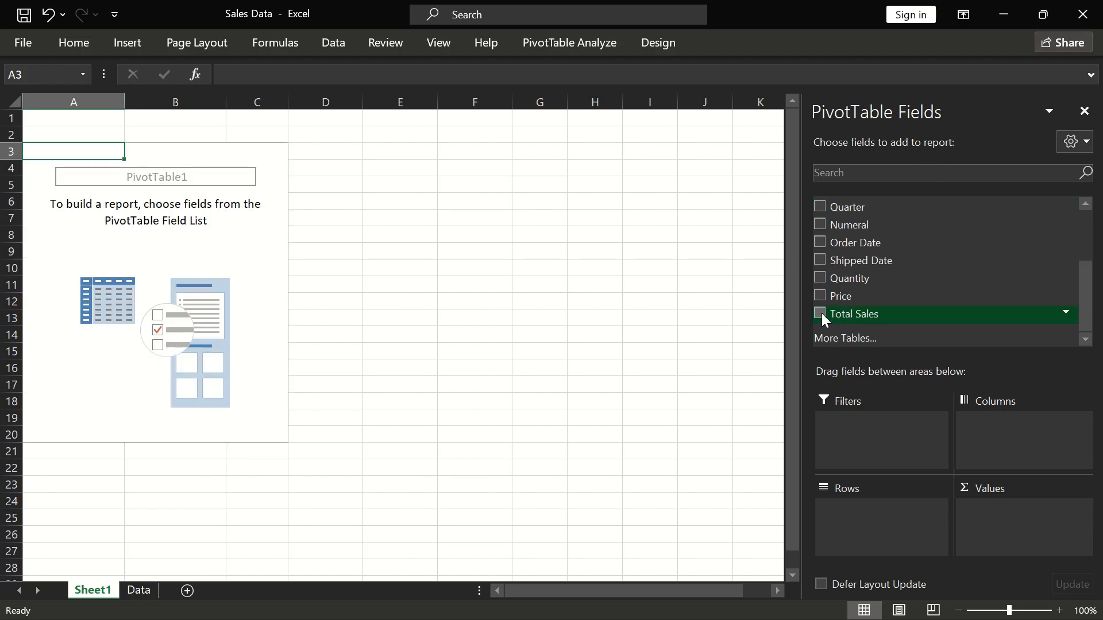
pyautogui.click(821, 208)
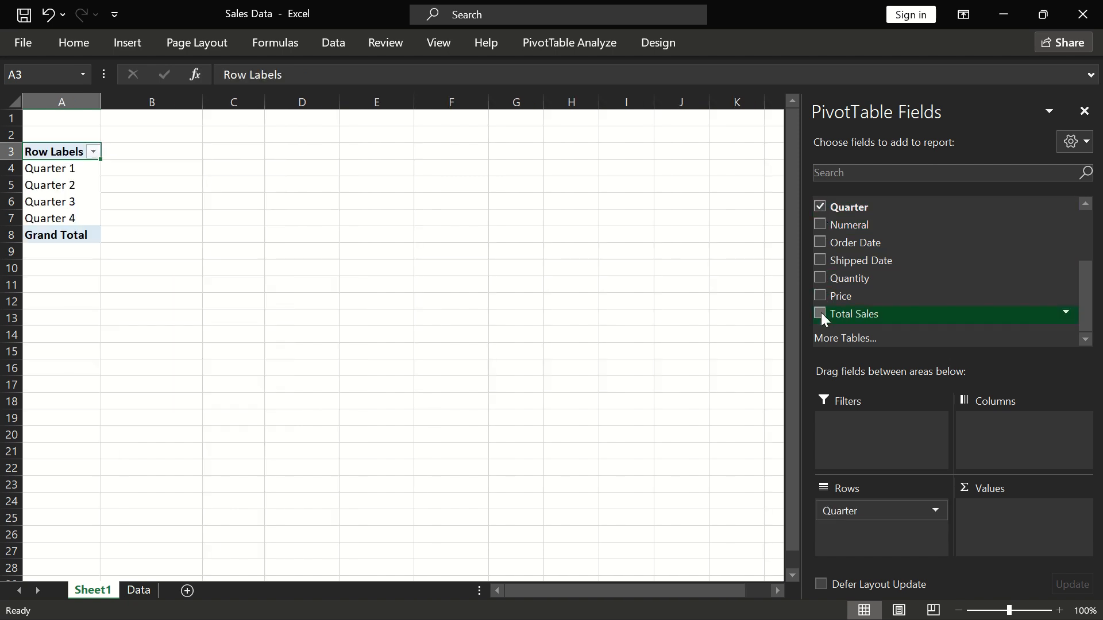
pyautogui.click(822, 313)
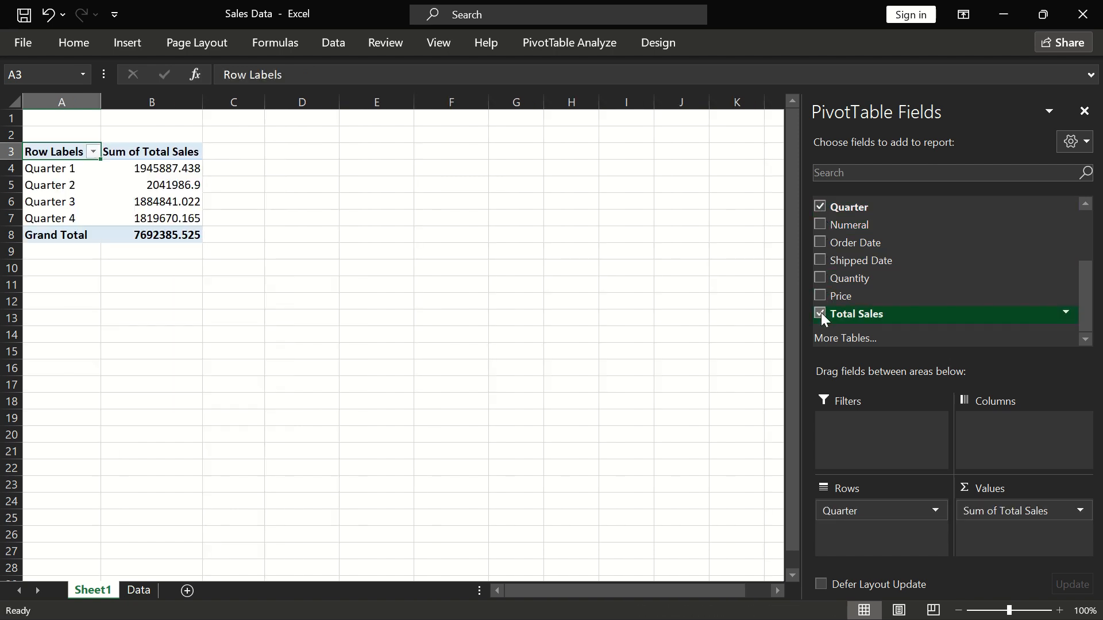
pyautogui.click(155, 218)
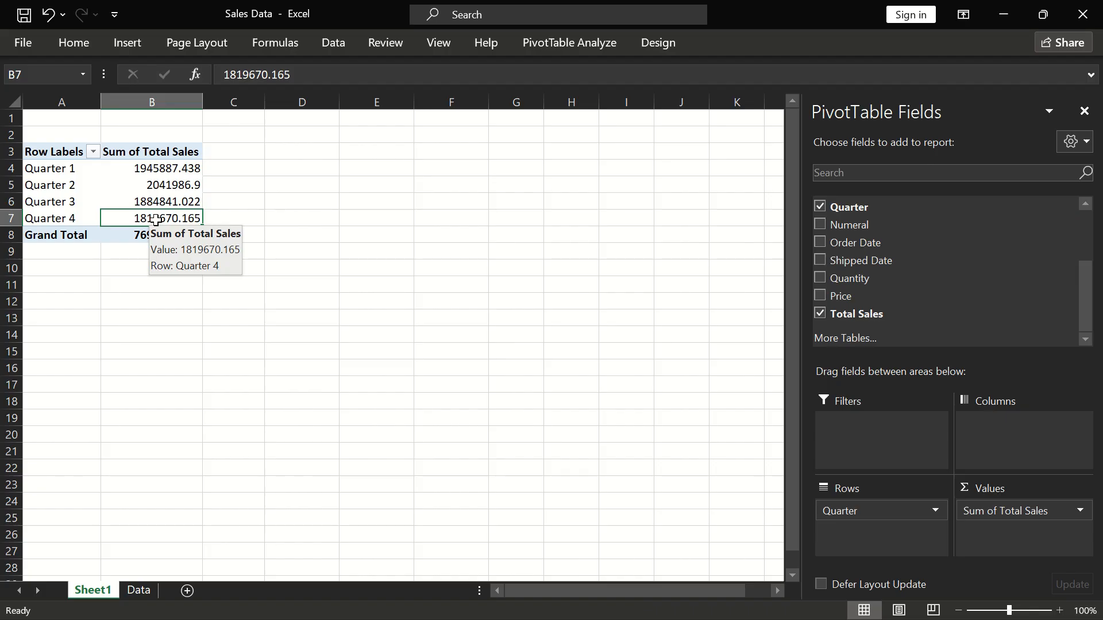
# Examine the Company Name and Quantity columns of the Data sheet as the source for the company quantity question.
pyautogui.click(139, 590)
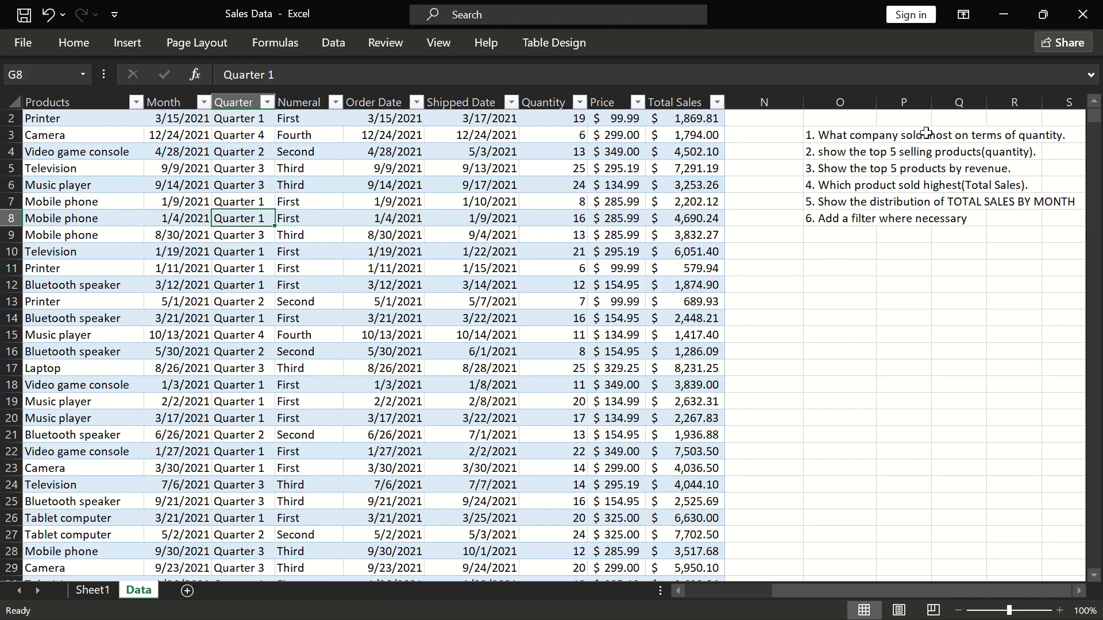
pyautogui.hscroll(-5, 438, 364)
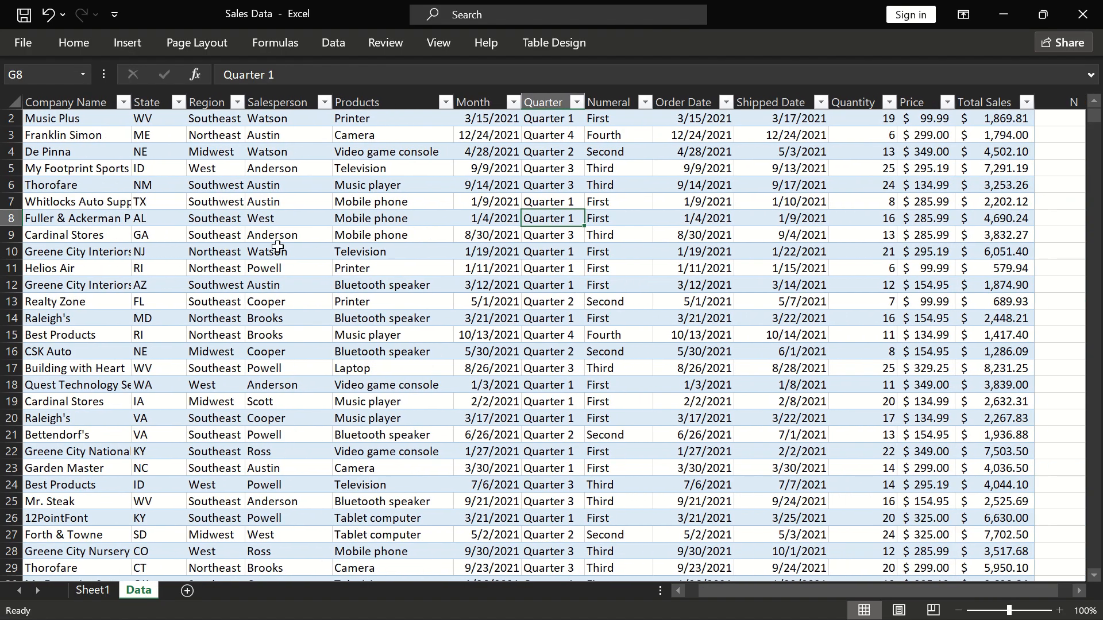
pyautogui.click(86, 99)
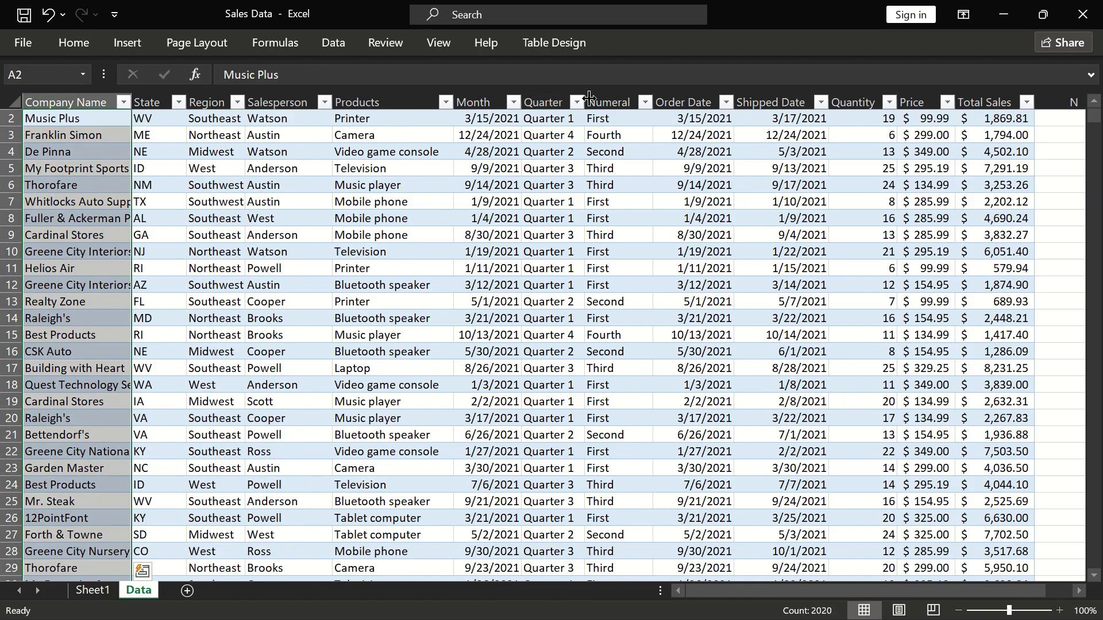
pyautogui.hotkey('ctrl', 'q')
pyautogui.click(848, 98)
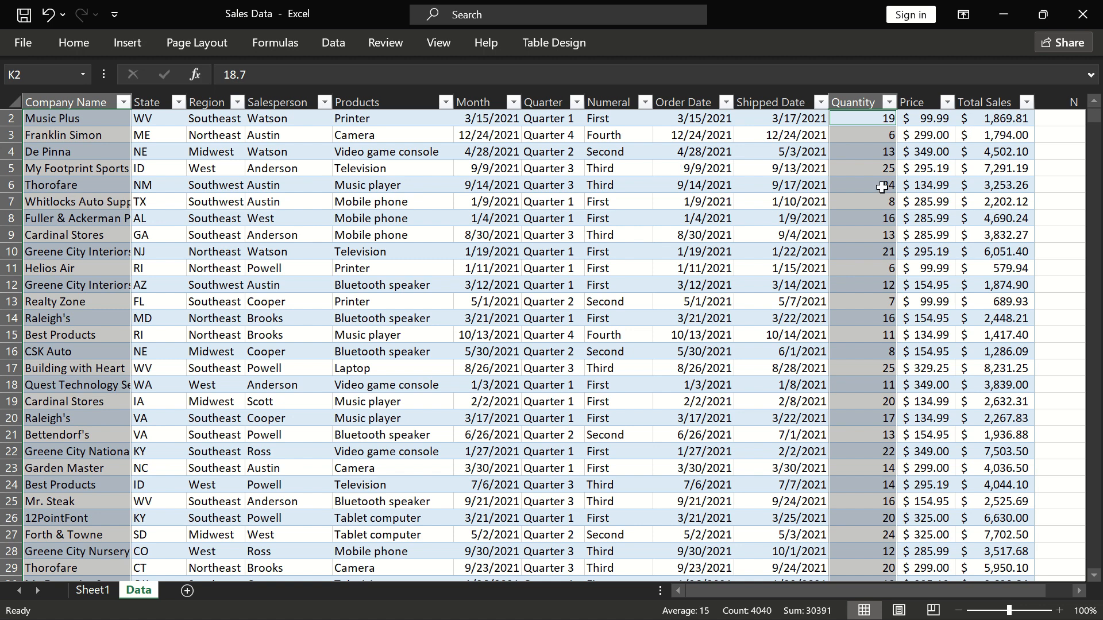
# Copy the entire quarterly sales PivotTable on Sheet1 and paste the duplicate at cell E3.
pyautogui.click(94, 591)
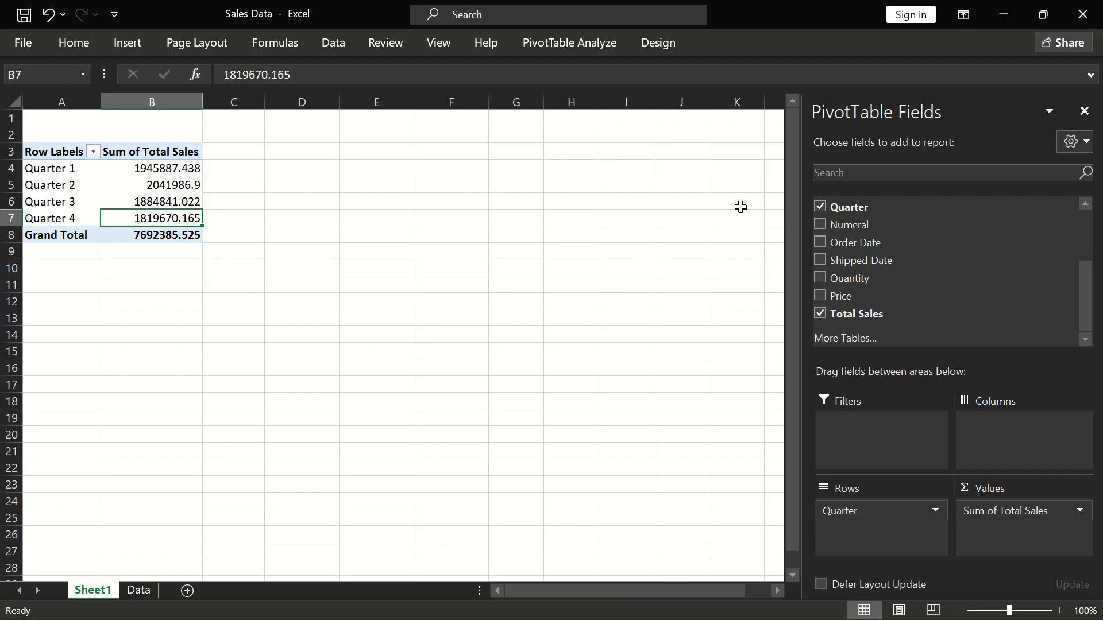
pyautogui.hotkey('ctrl', 'a')
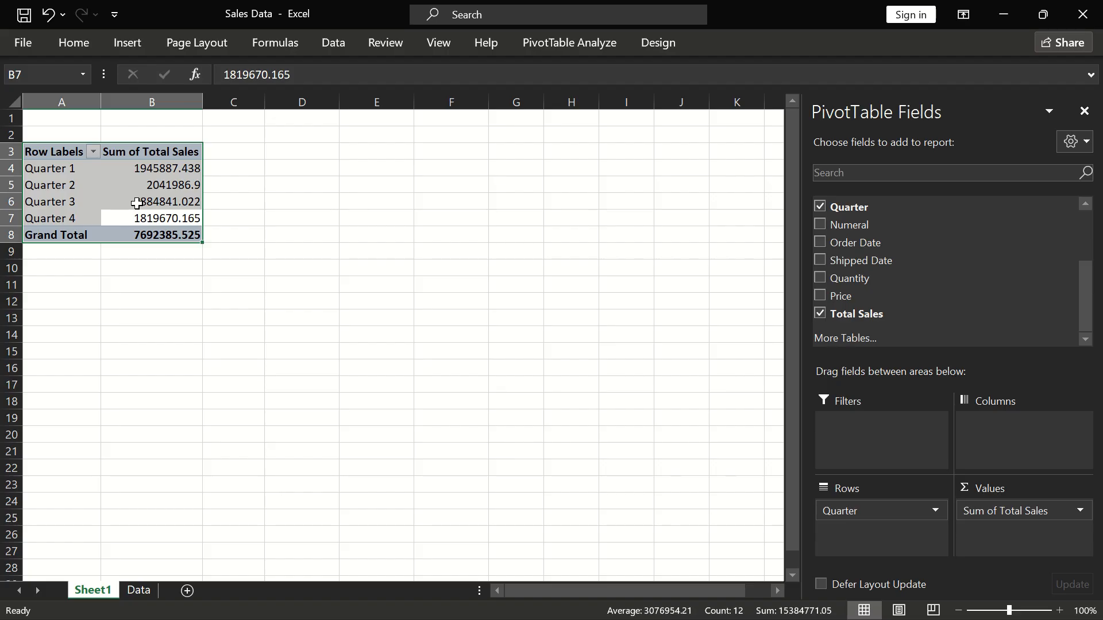
pyautogui.click(122, 201)
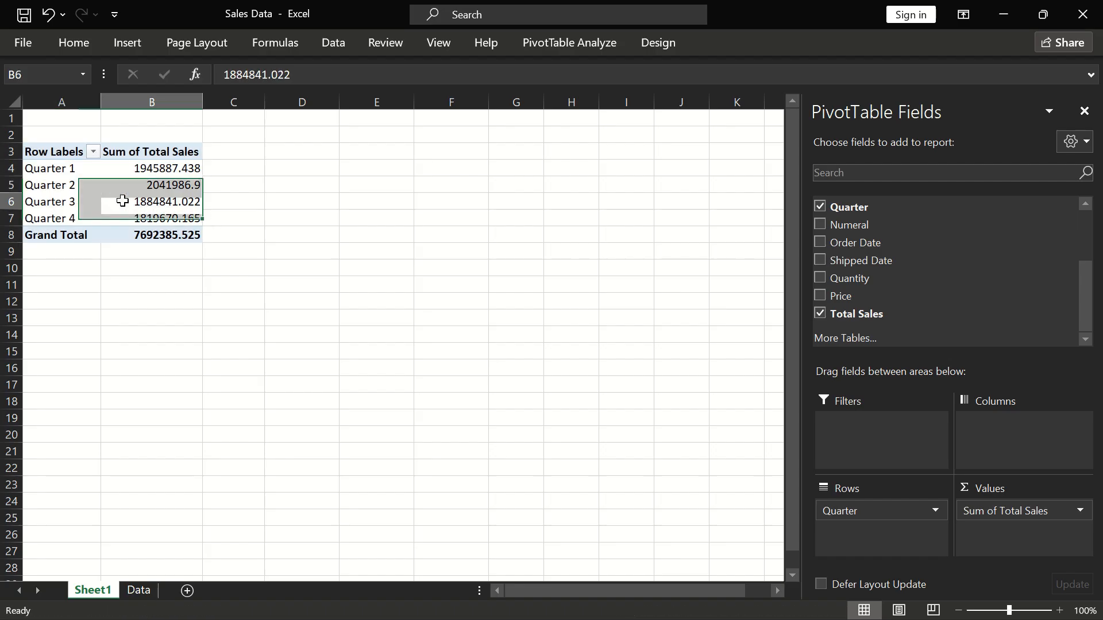
pyautogui.click(275, 188)
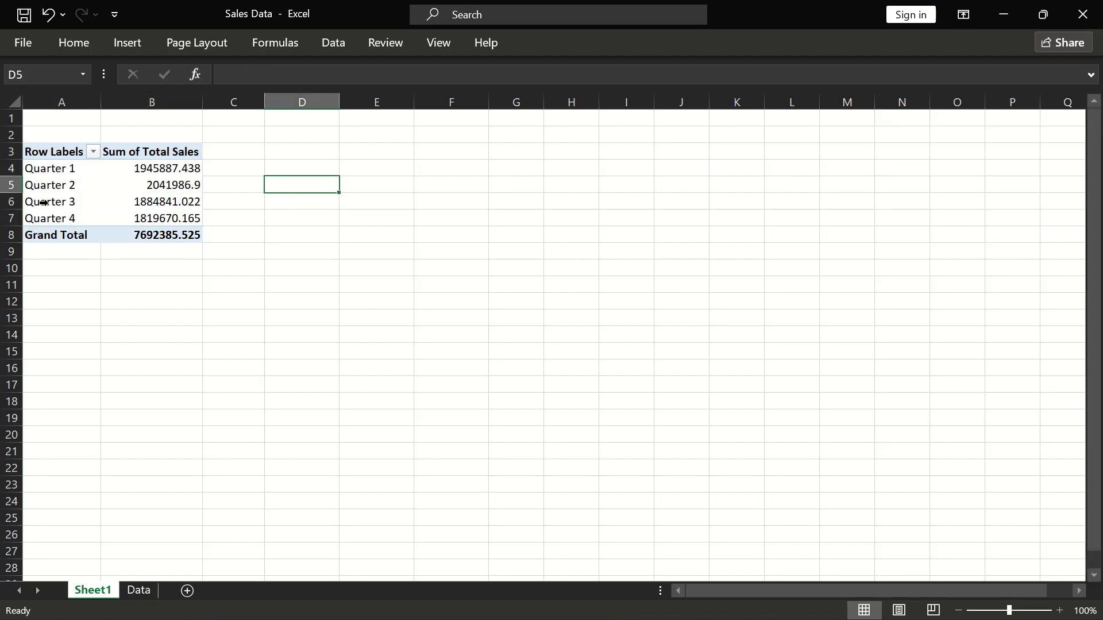
pyautogui.click(61, 198)
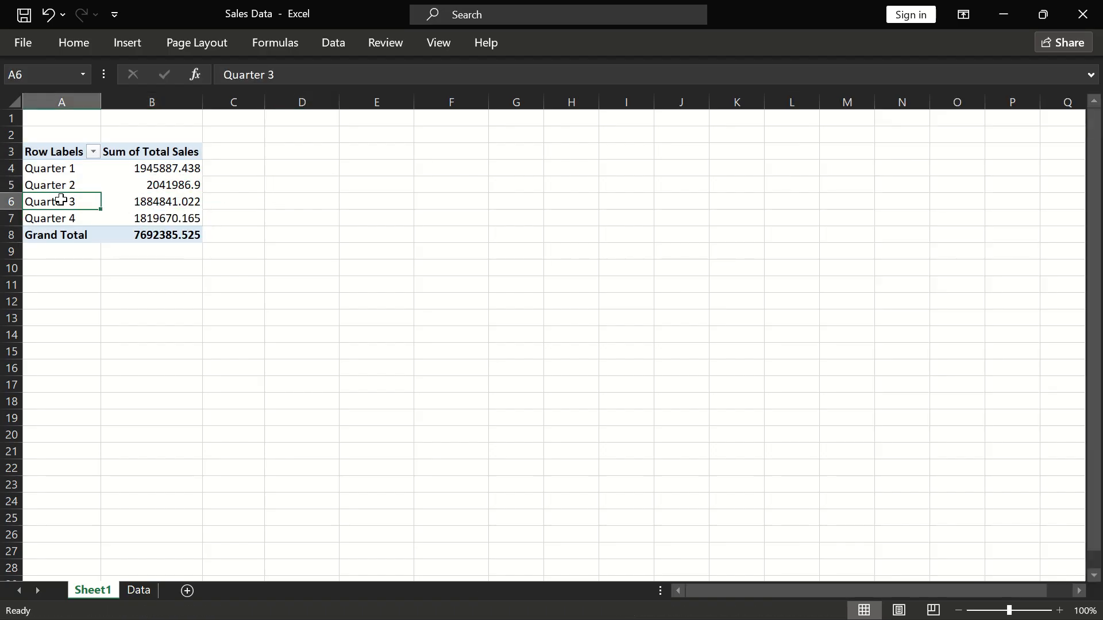
pyautogui.hotkey('ctrl', 'a')
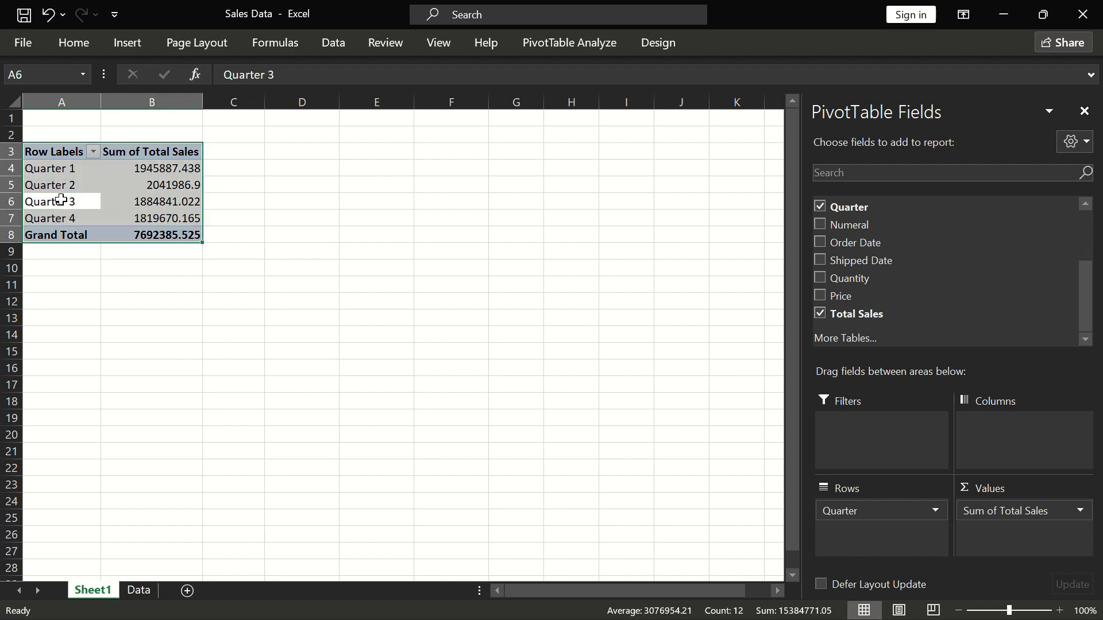
pyautogui.hotkey('ctrl', 'c')
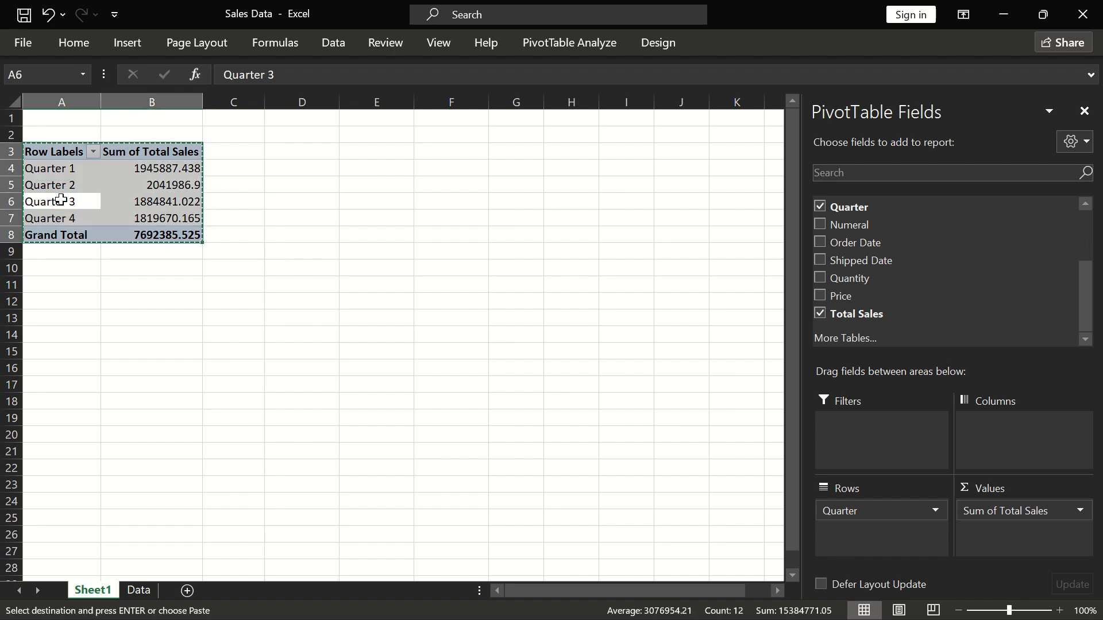
pyautogui.click(348, 149)
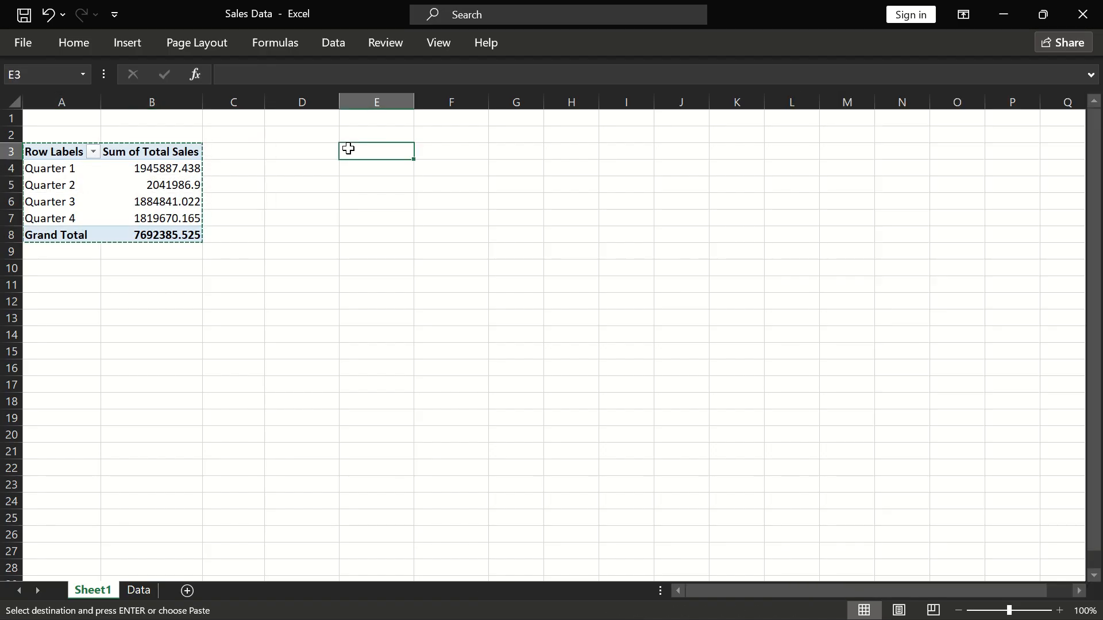
pyautogui.hotkey('ctrl', 'v')
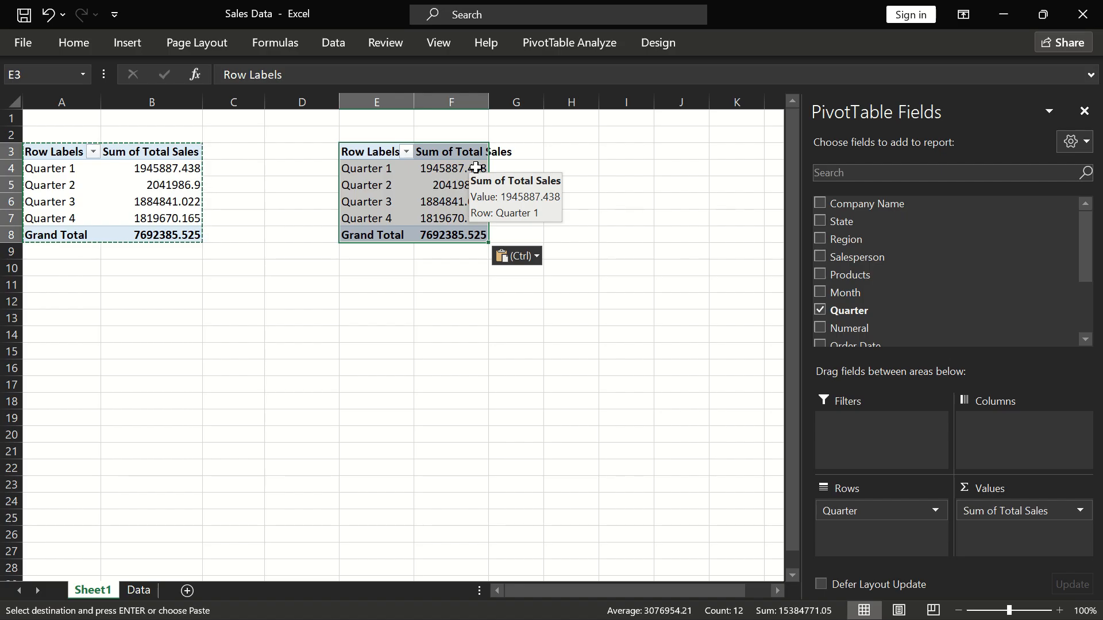
# Compare the quarterly sums in the original PivotTable with those in the pasted copy.
pyautogui.click(165, 194)
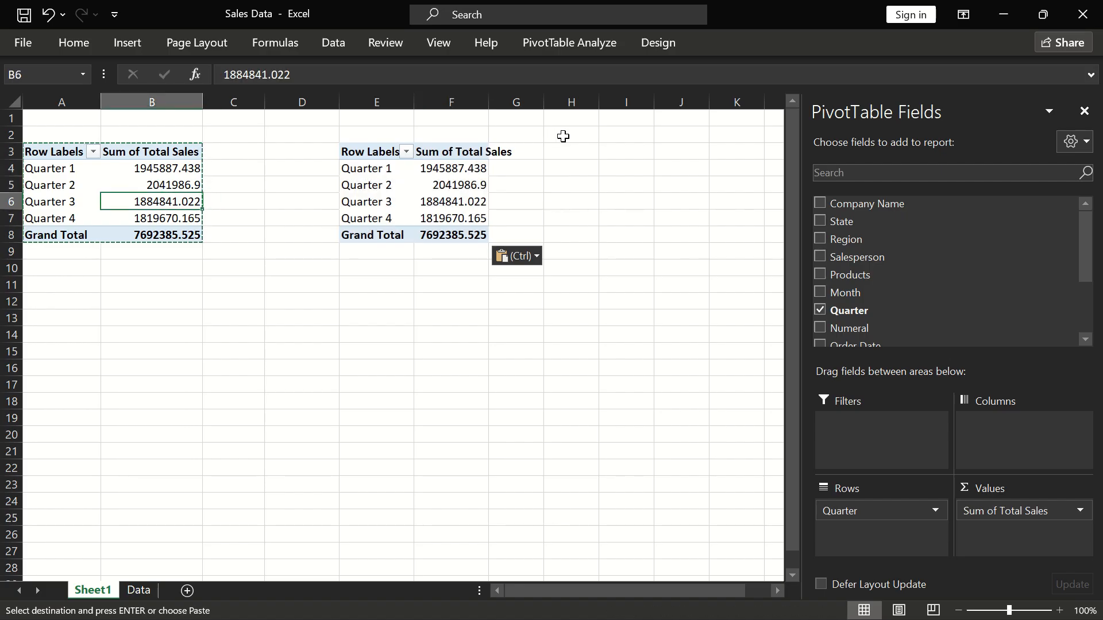
pyautogui.click(419, 184)
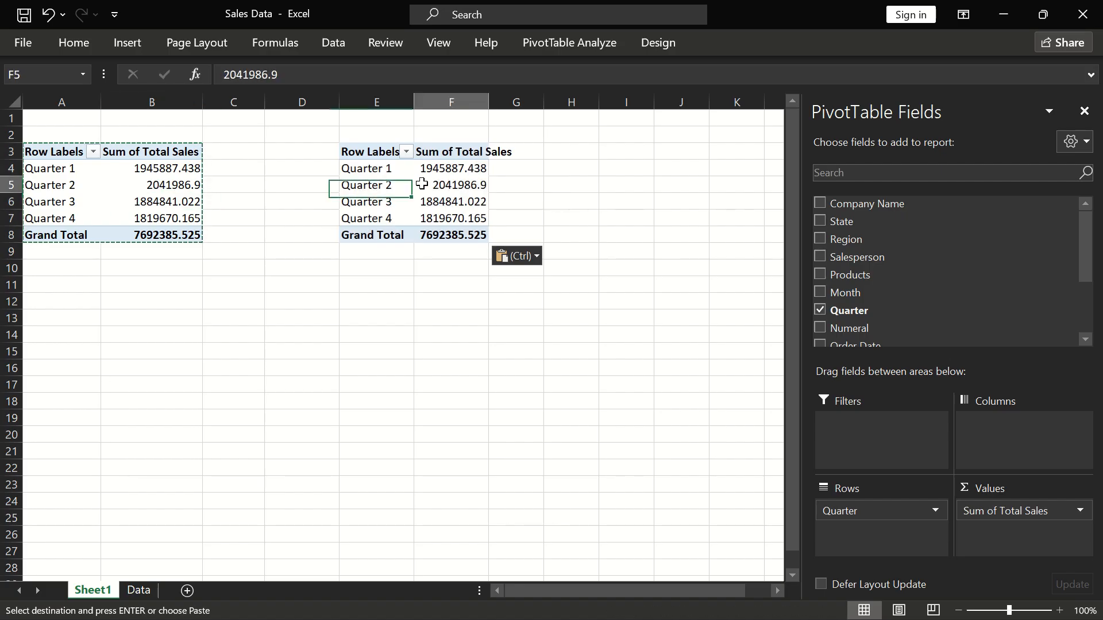
pyautogui.click(477, 215)
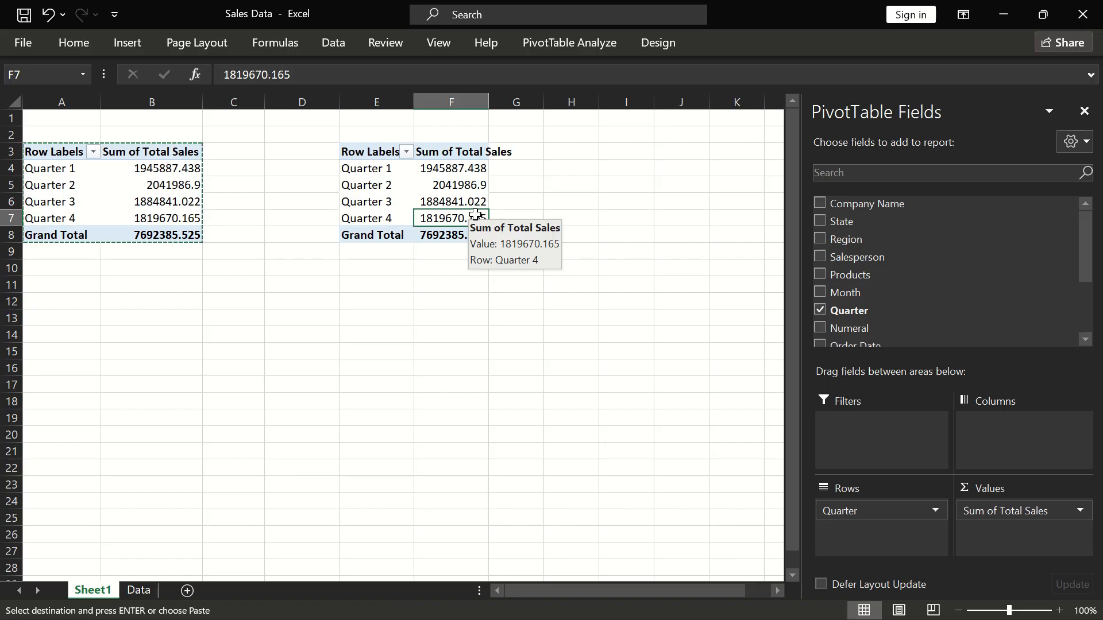
pyautogui.hotkey('ctrl', 'v')
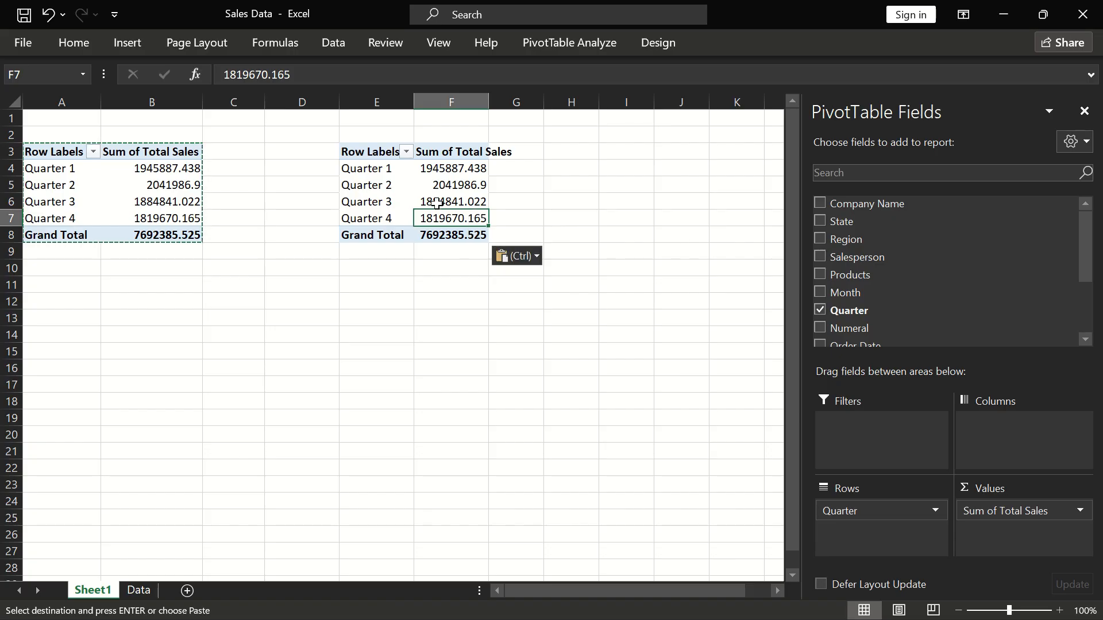
# Remove the Quarter and Total Sales fields from the duplicated PivotTable at cell E3.
pyautogui.click(430, 203)
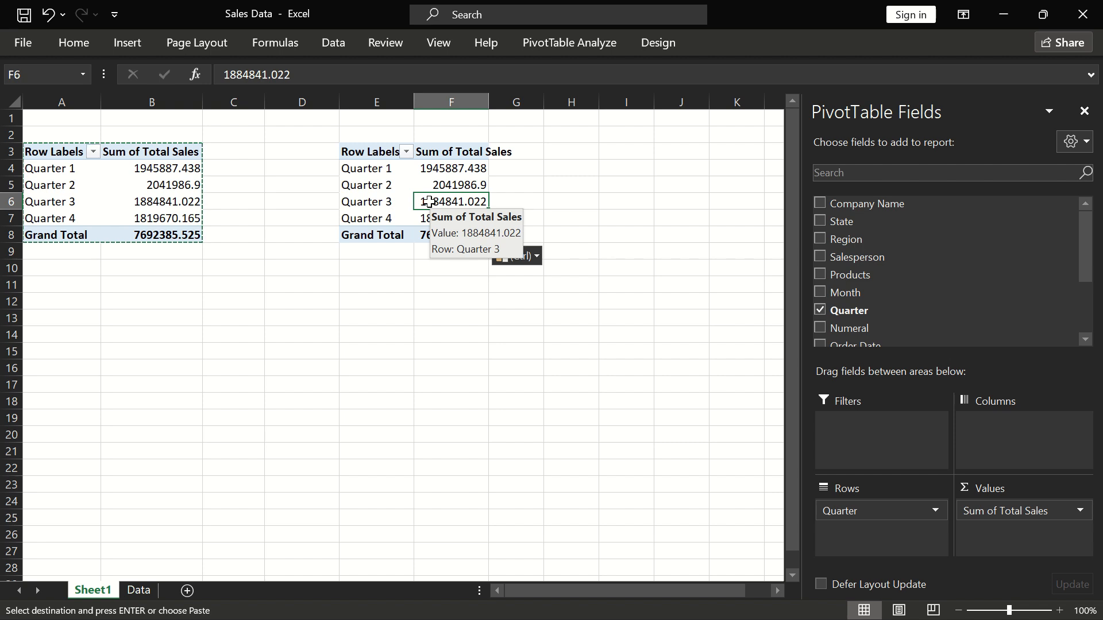
pyautogui.scroll(-2, 967, 273)
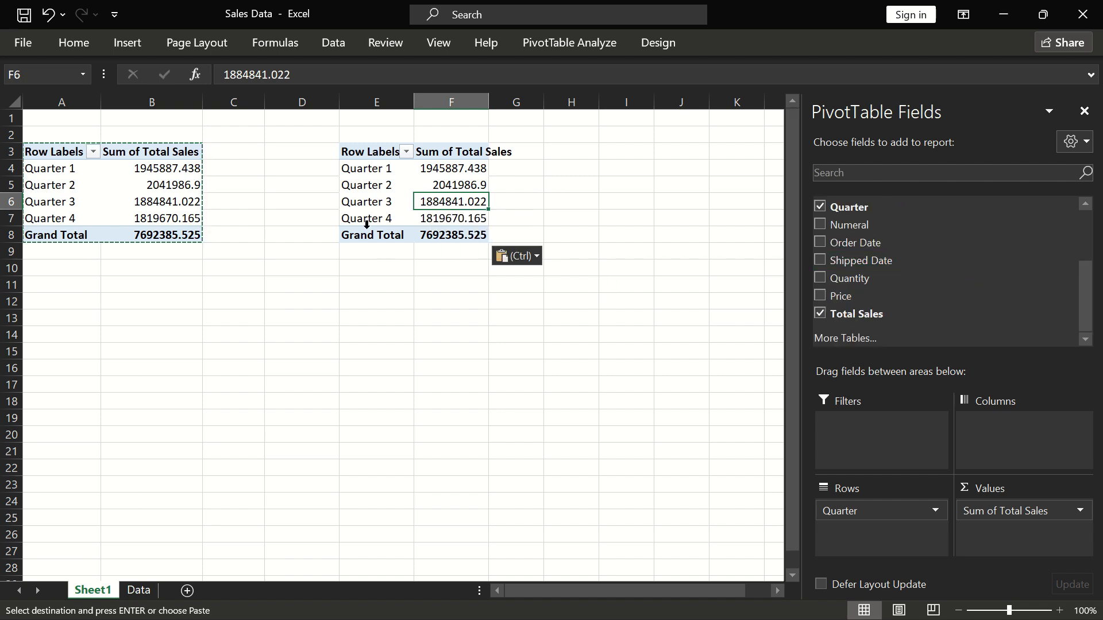
pyautogui.moveTo(418, 188)
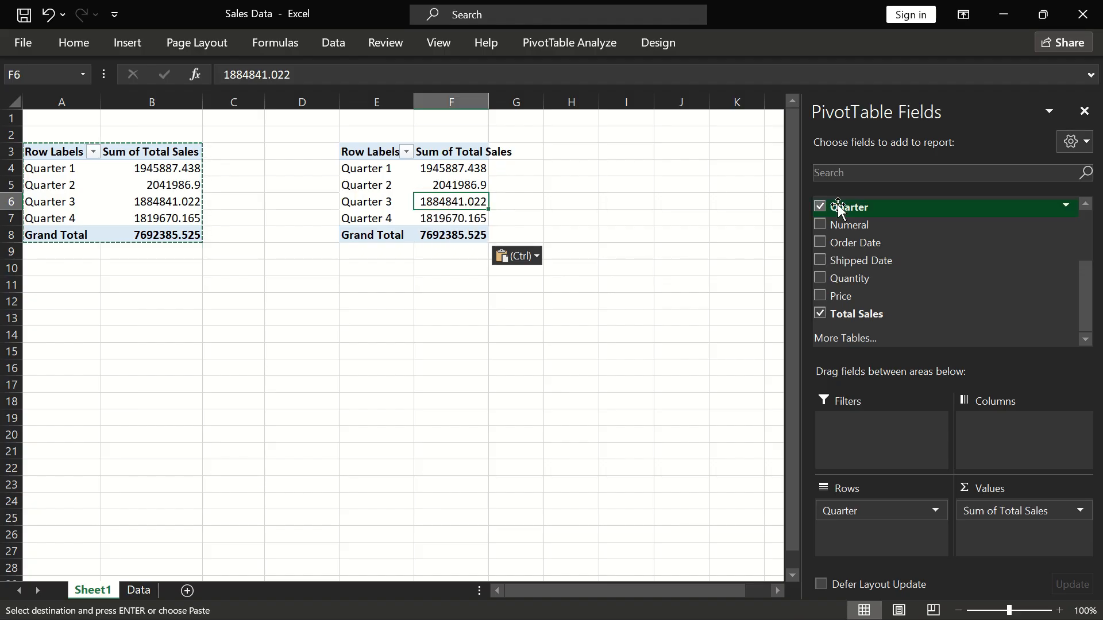
pyautogui.click(76, 172)
pyautogui.click(376, 155)
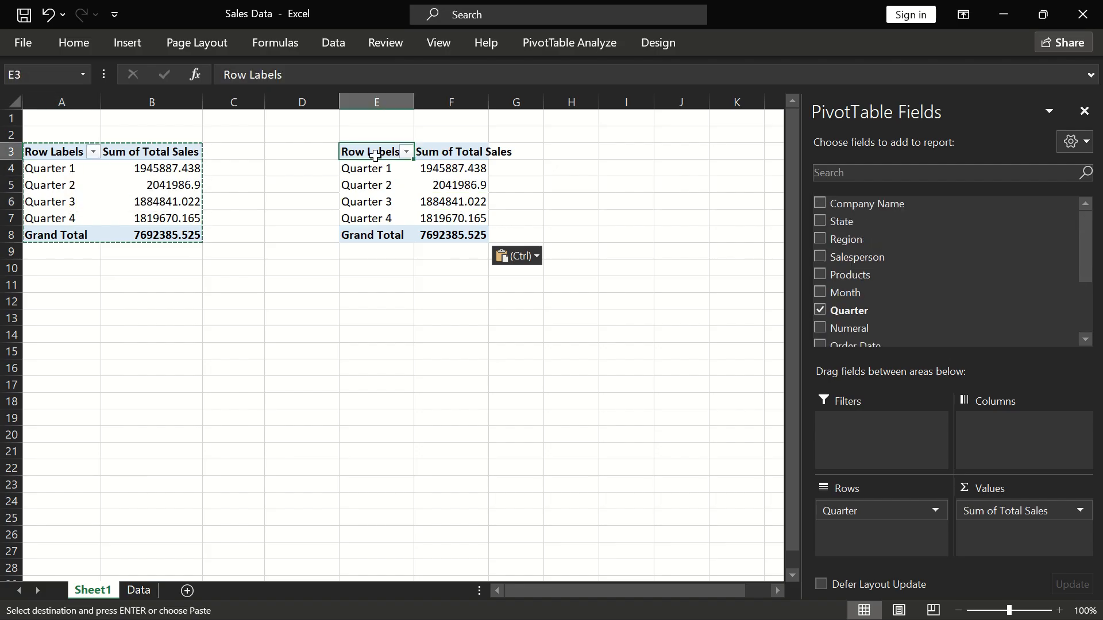
pyautogui.scroll(-2, 837, 256)
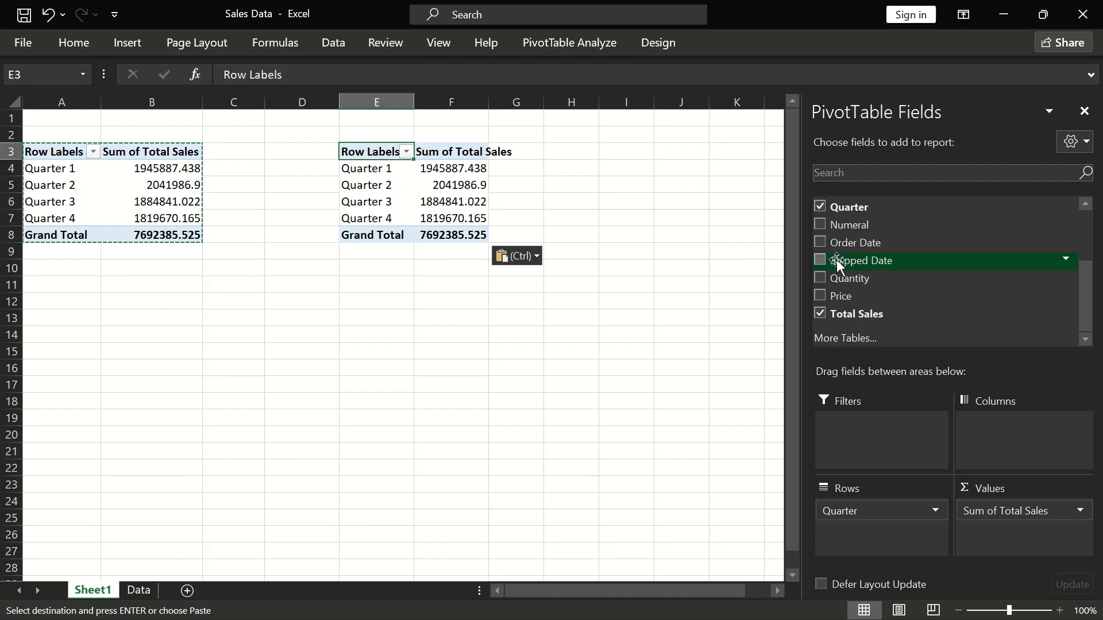
pyautogui.scroll(1, 838, 263)
pyautogui.click(824, 244)
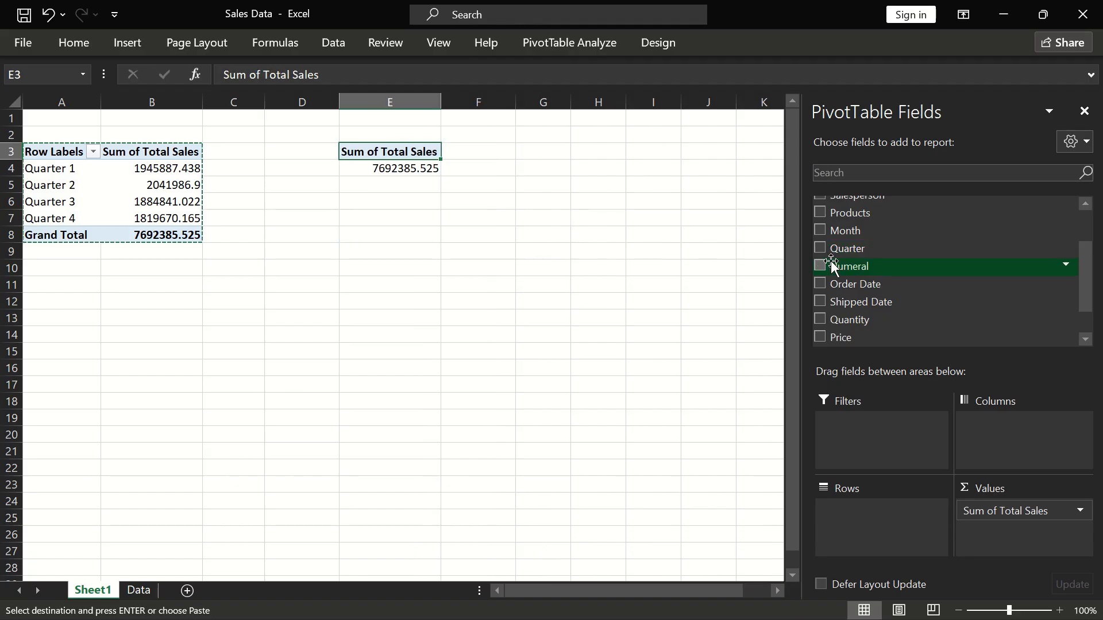
pyautogui.scroll(-1, 831, 260)
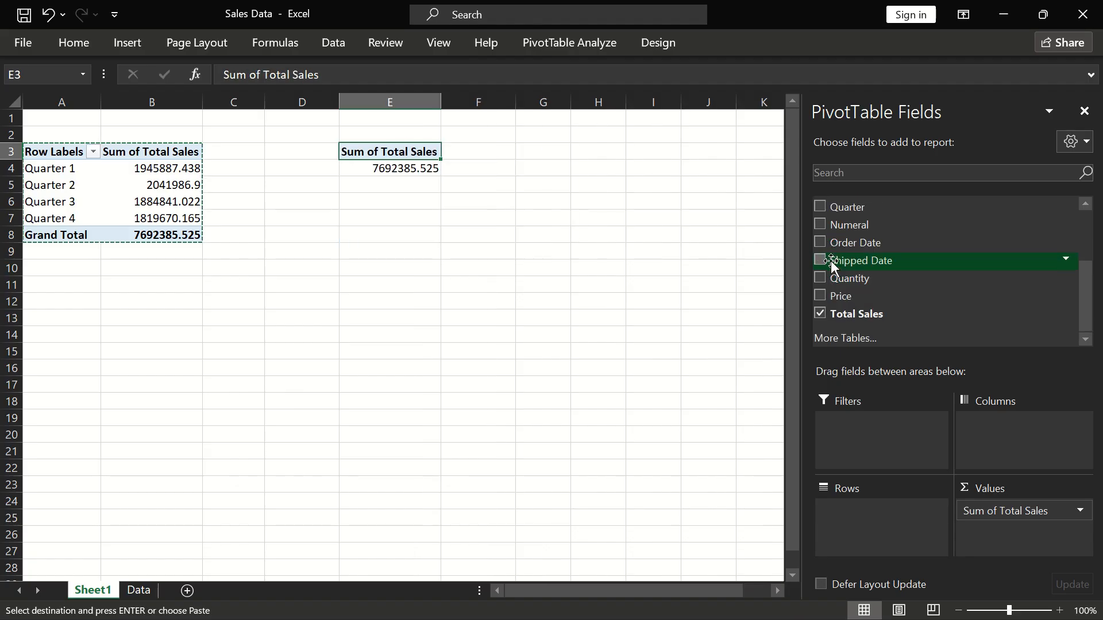
pyautogui.click(821, 313)
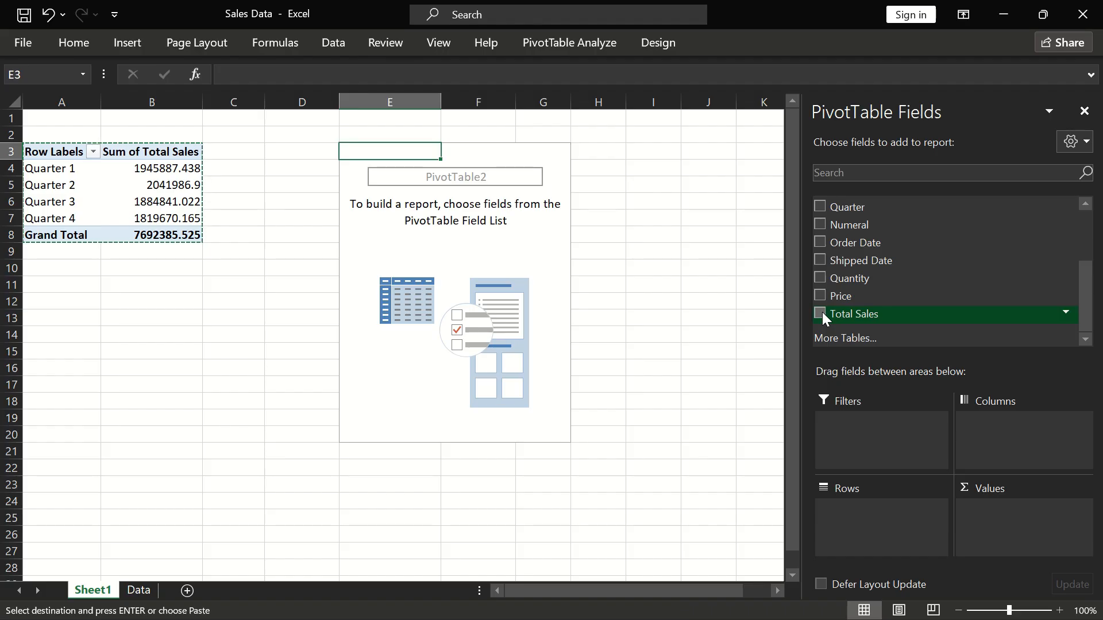
# Build the emptied PivotTable at E3 with Company Name as rows and the sum of Quantity as values.
pyautogui.scroll(1, 822, 312)
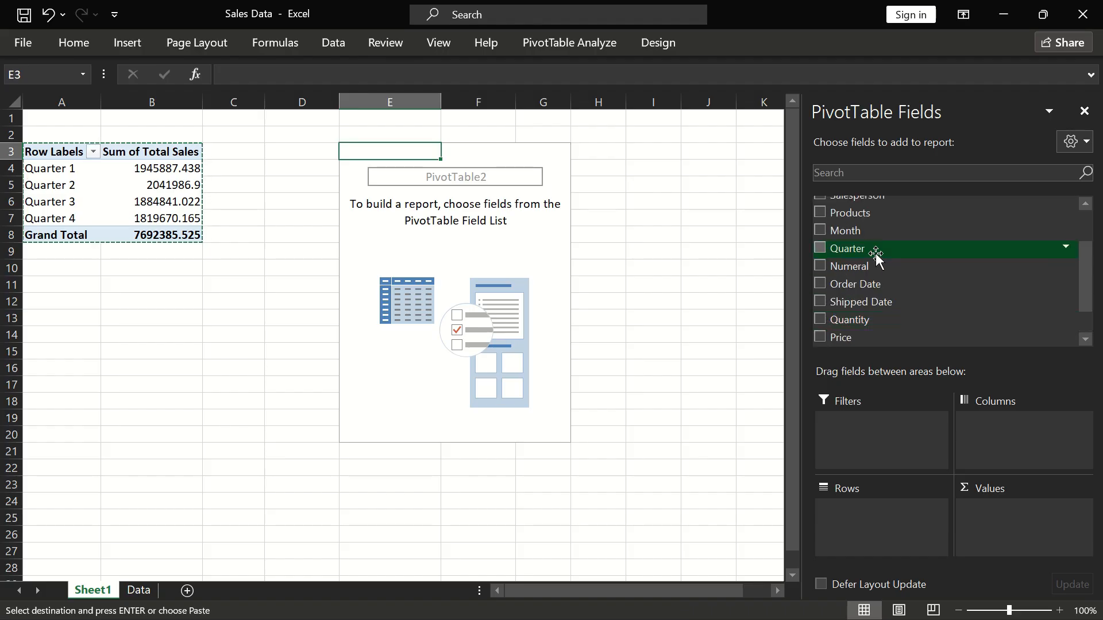
pyautogui.scroll(2, 875, 253)
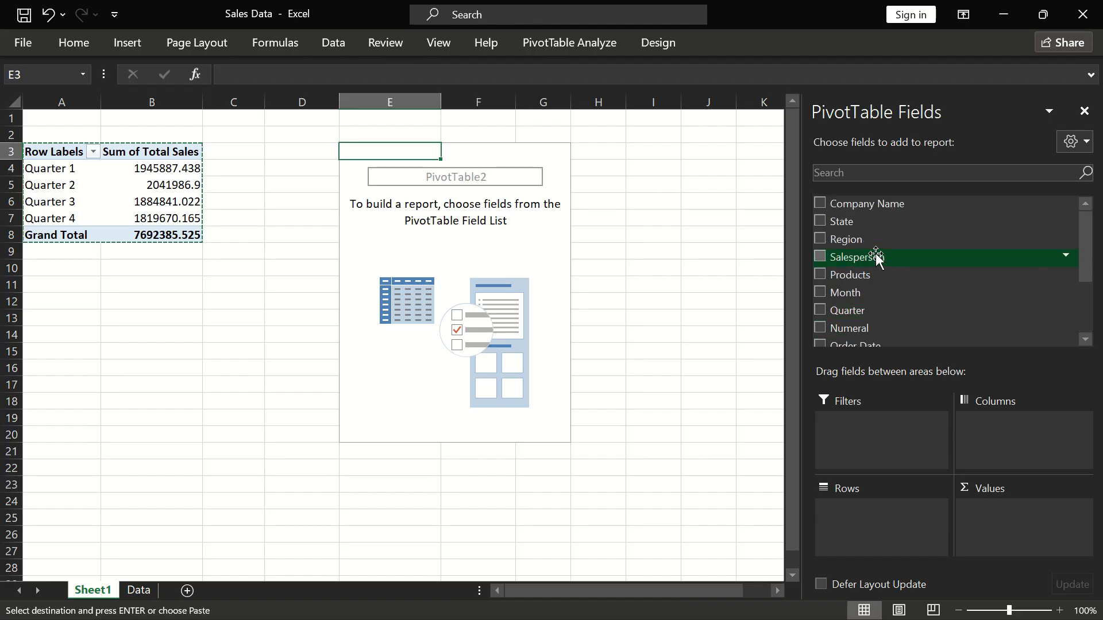
pyautogui.click(820, 202)
pyautogui.scroll(-3, 851, 278)
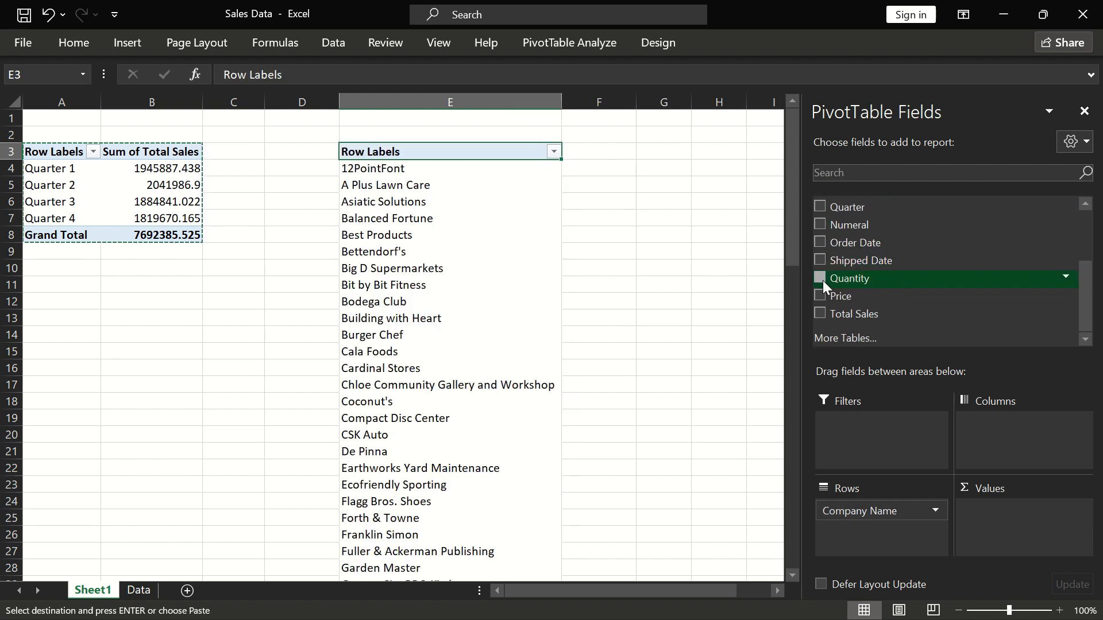
pyautogui.click(823, 280)
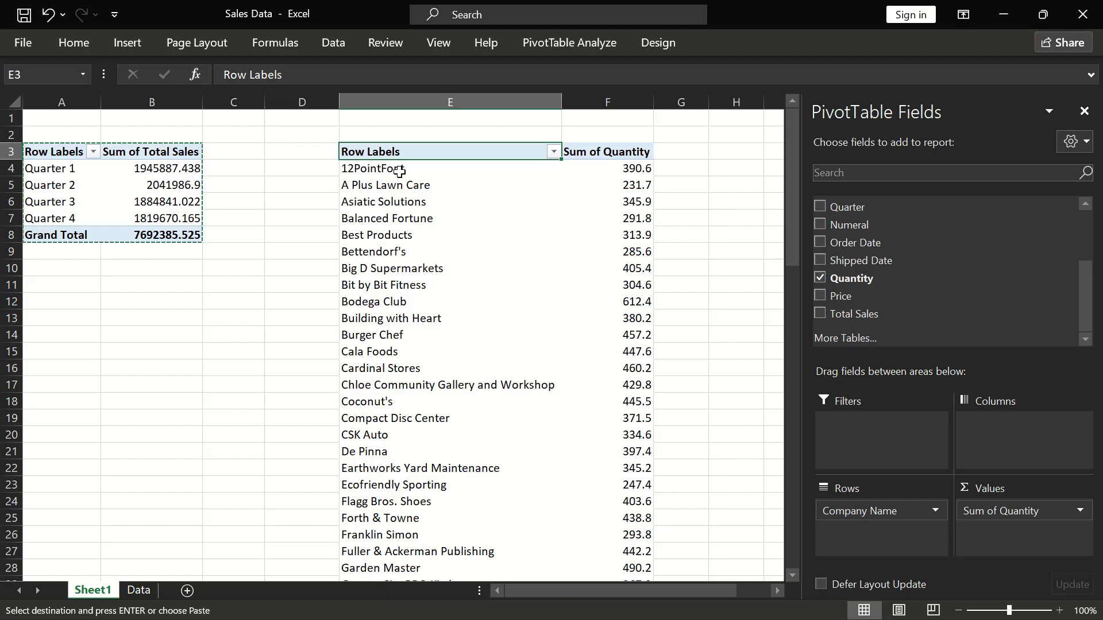
# Examine the company names and their summed quantities in the PivotTable at E3.
pyautogui.click(368, 170)
pyautogui.click(605, 165)
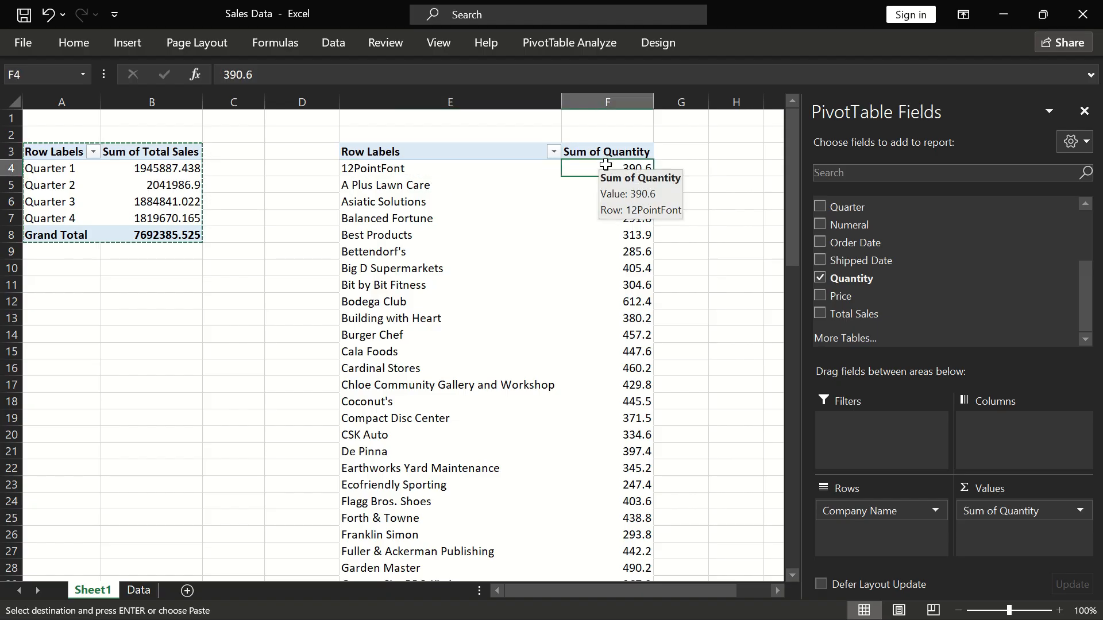
pyautogui.click(371, 192)
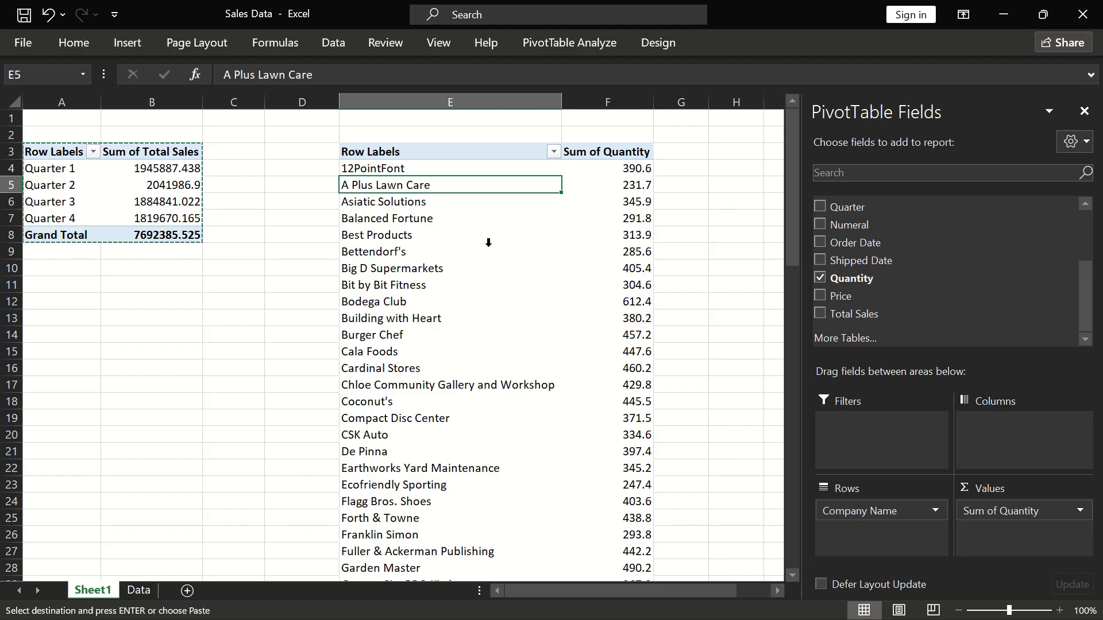
pyautogui.click(672, 282)
pyautogui.scroll(-2, 672, 282)
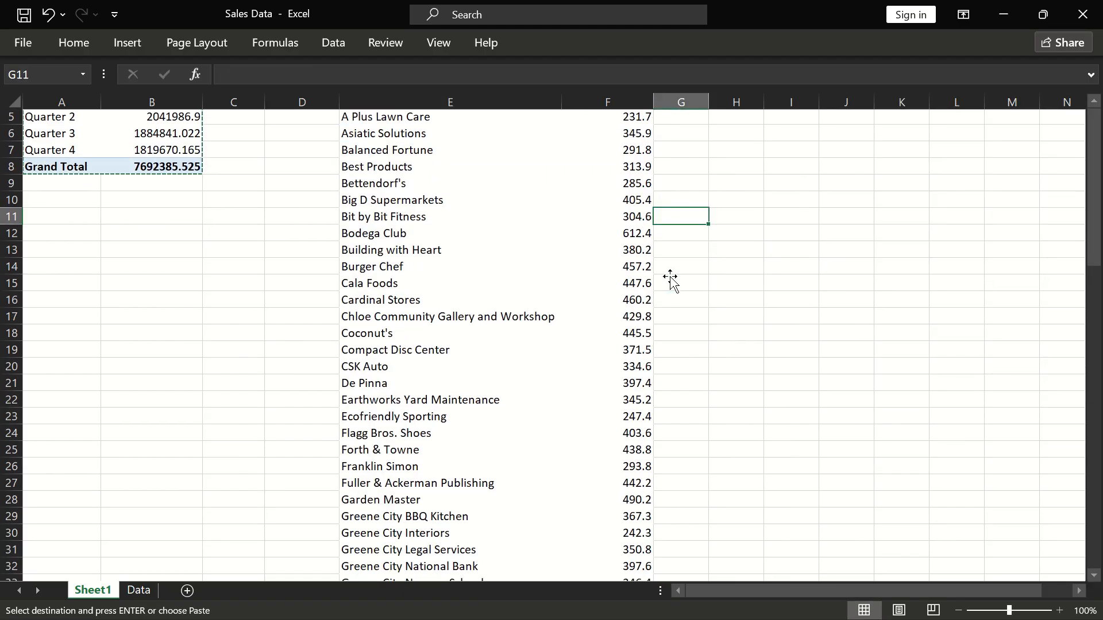
pyautogui.scroll(2, 672, 282)
pyautogui.click(547, 403)
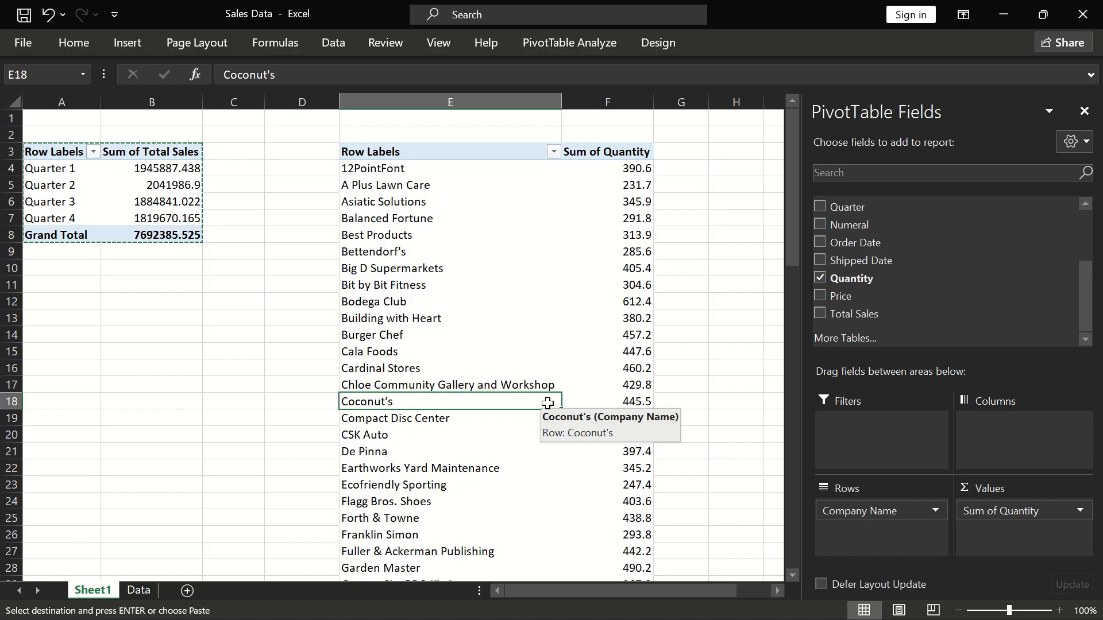
# Read the top 5 selling products question on the Data sheet and identify the Quantity and Products columns as its source.
pyautogui.click(138, 590)
pyautogui.hscroll(6, 595, 396)
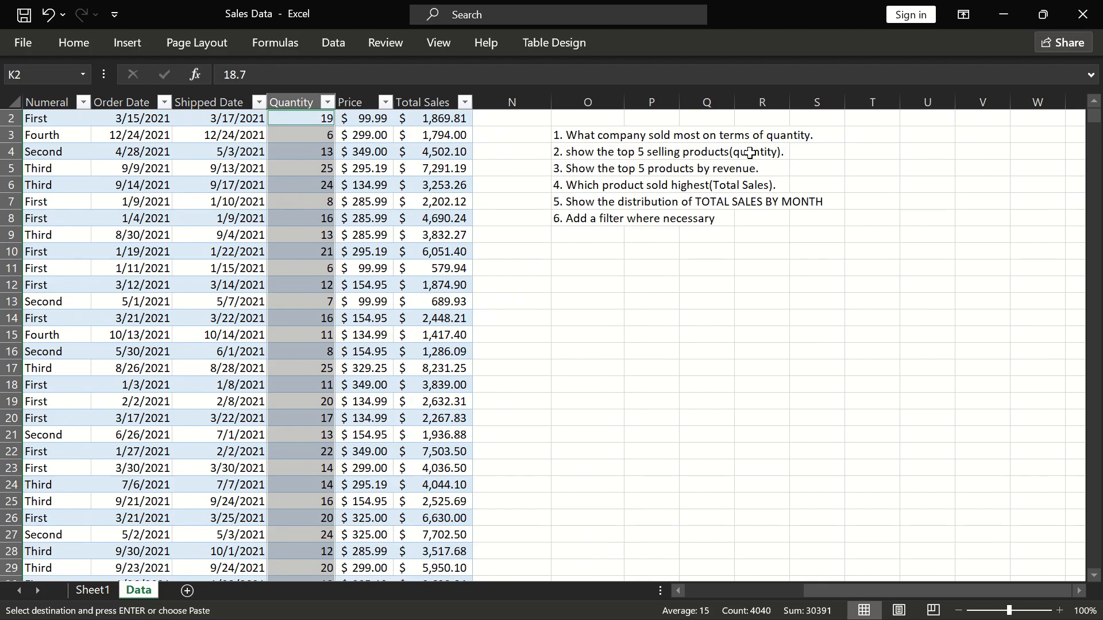
pyautogui.hscroll(-6, 692, 165)
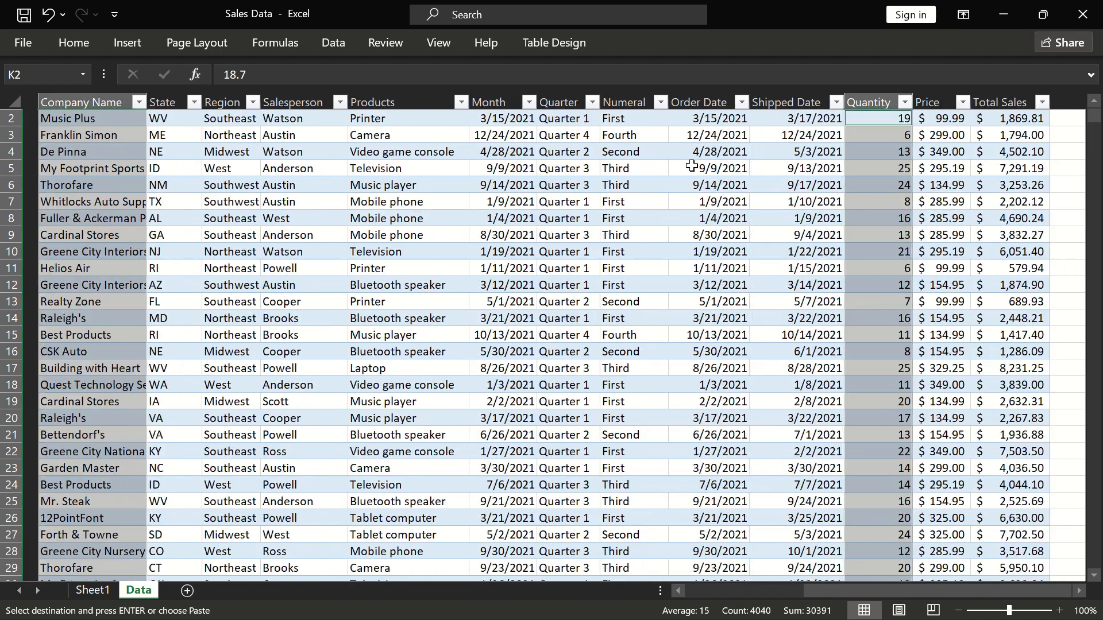
pyautogui.hscroll(1, 691, 165)
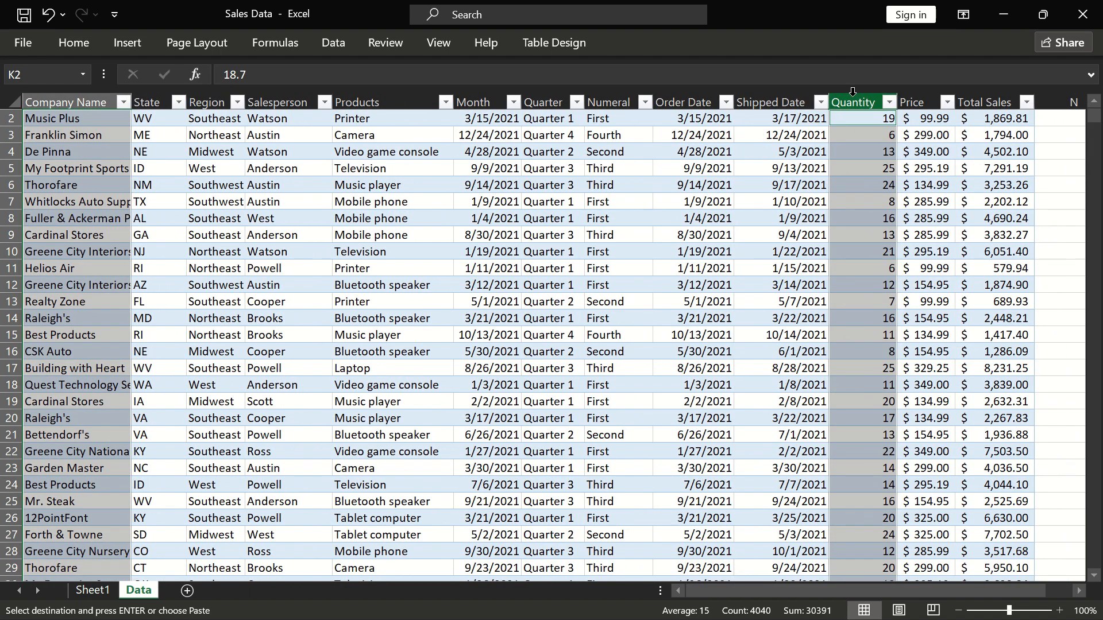
pyautogui.click(853, 92)
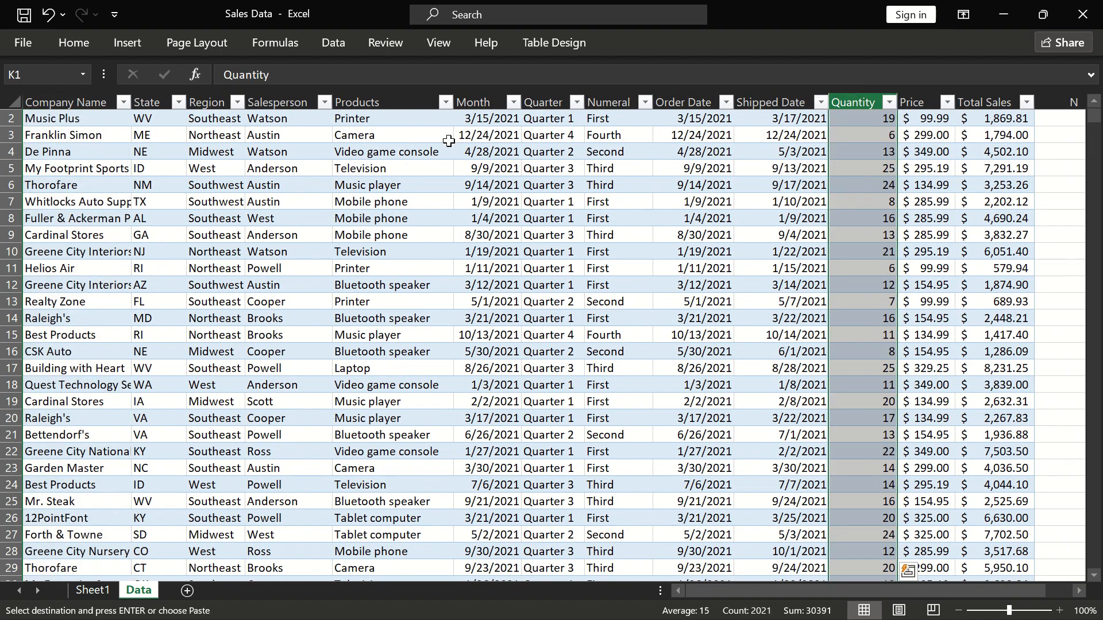
pyautogui.keyDown('ctrl'); pyautogui.click(381, 100); pyautogui.keyUp('ctrl')
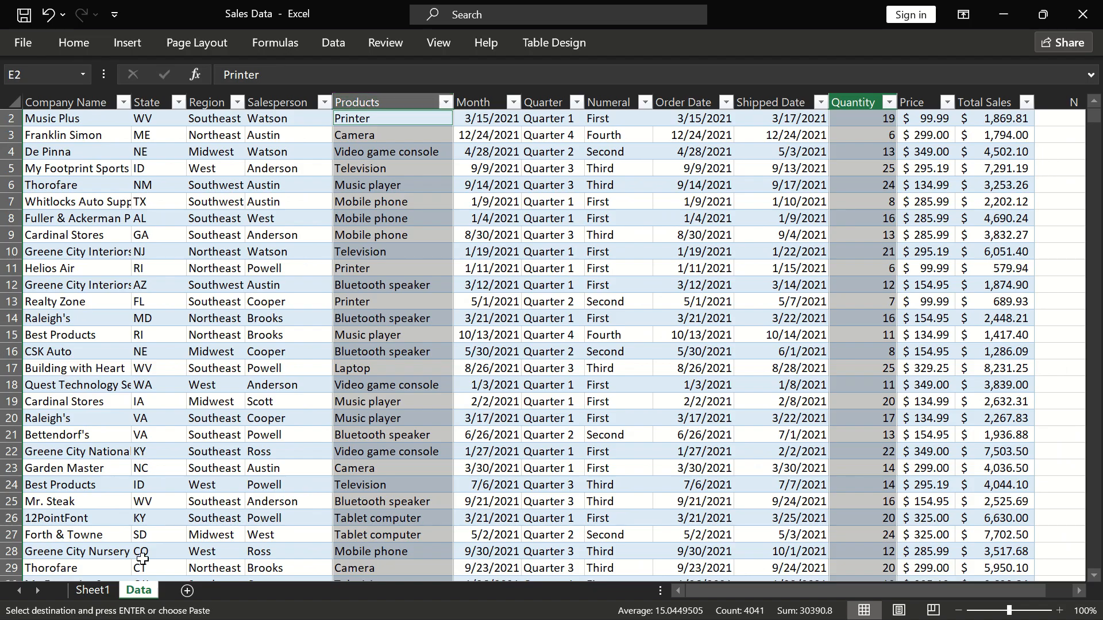
# Copy the whole company quantity PivotTable on Sheet1 and paste the duplicate at cell I3.
pyautogui.click(91, 591)
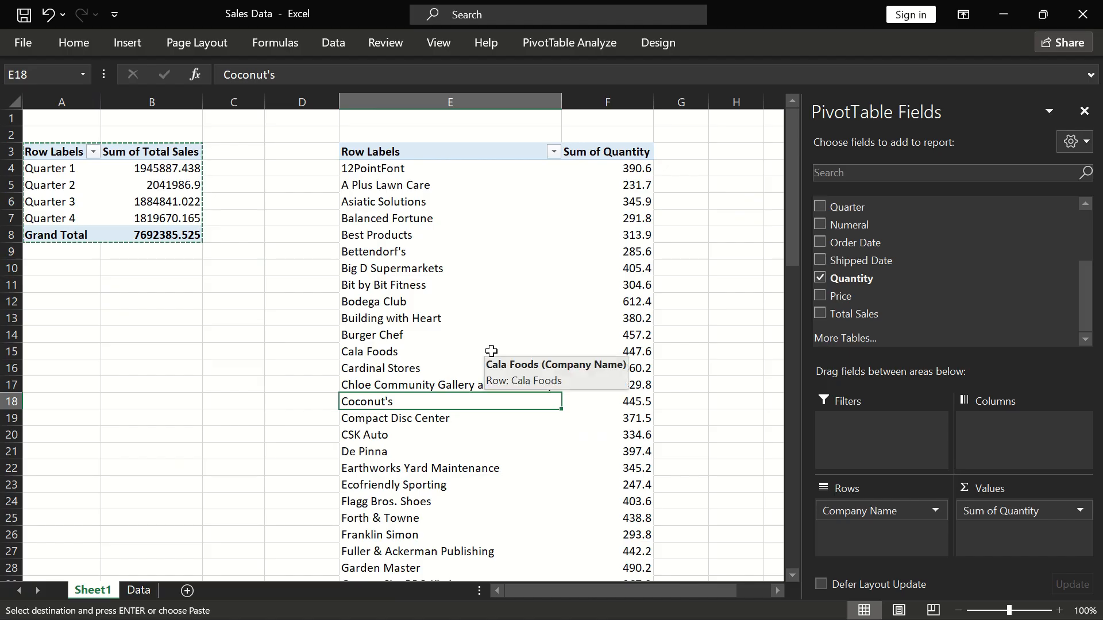
pyautogui.hotkey('ctrl', 'a')
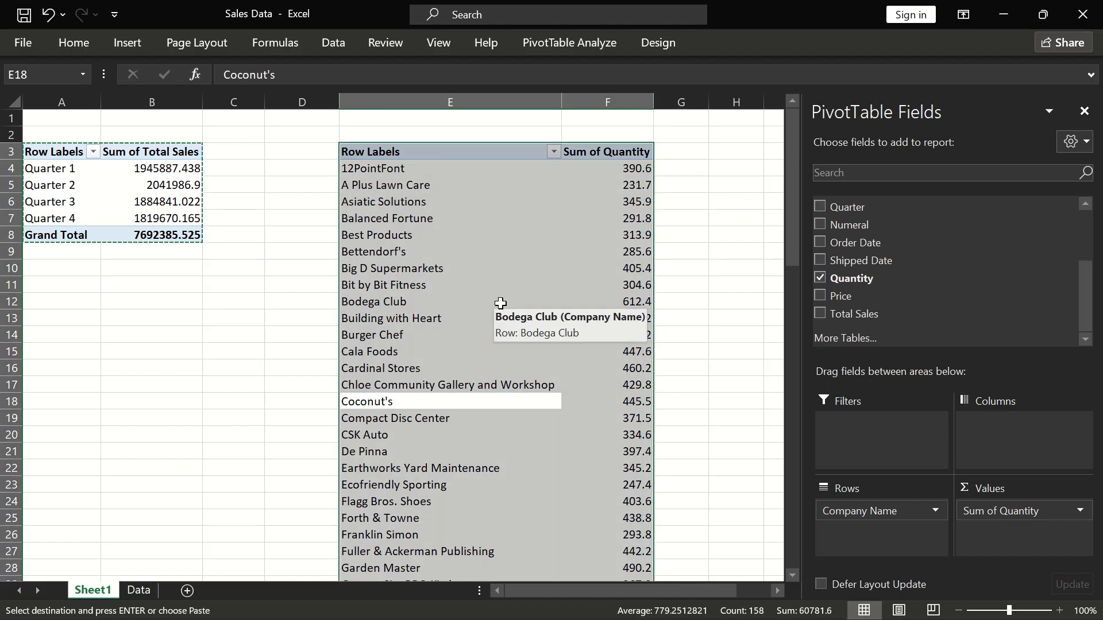
pyautogui.hotkey('ctrl', 'c')
pyautogui.hscroll(3, 501, 304)
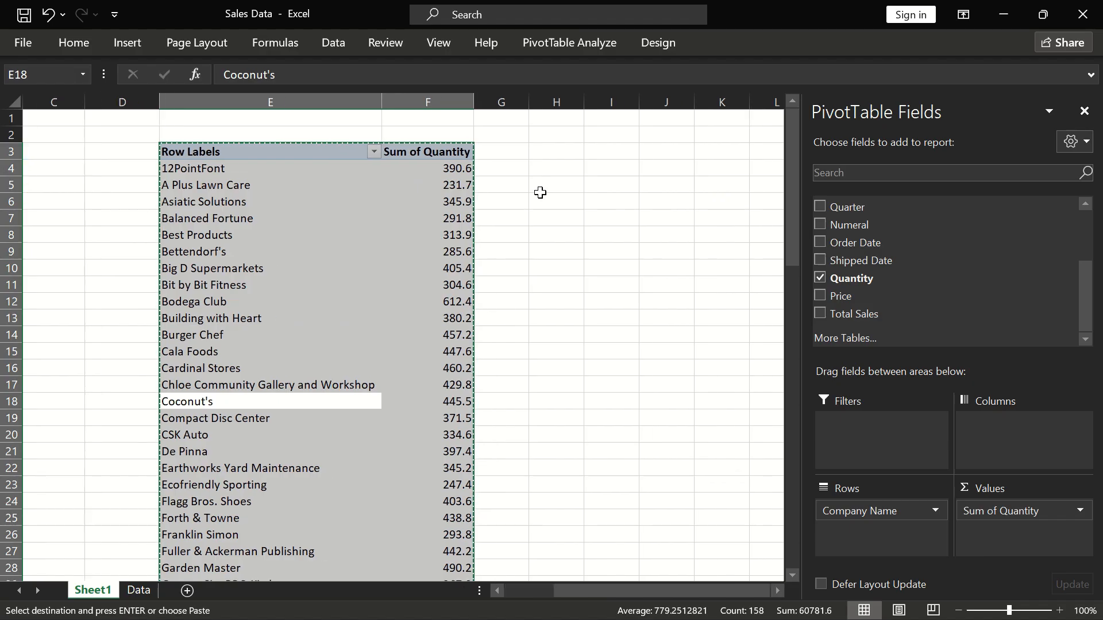
pyautogui.click(611, 150)
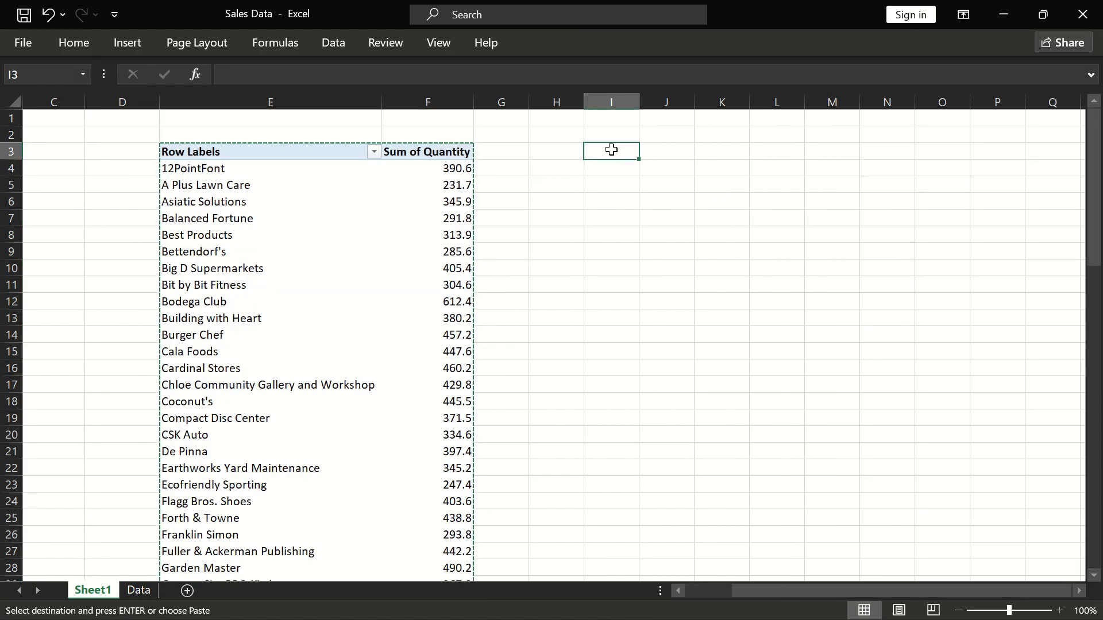
pyautogui.hotkey('ctrl', 'v')
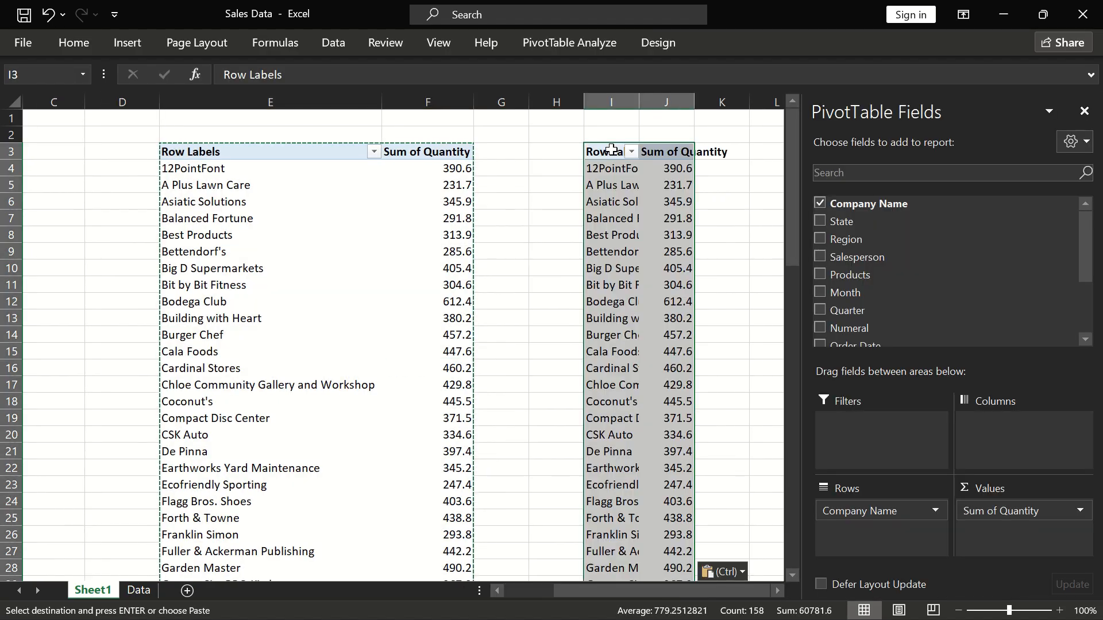
# Remove the Company Name and Quantity fields from the duplicated PivotTable at cell I3.
pyautogui.click(822, 203)
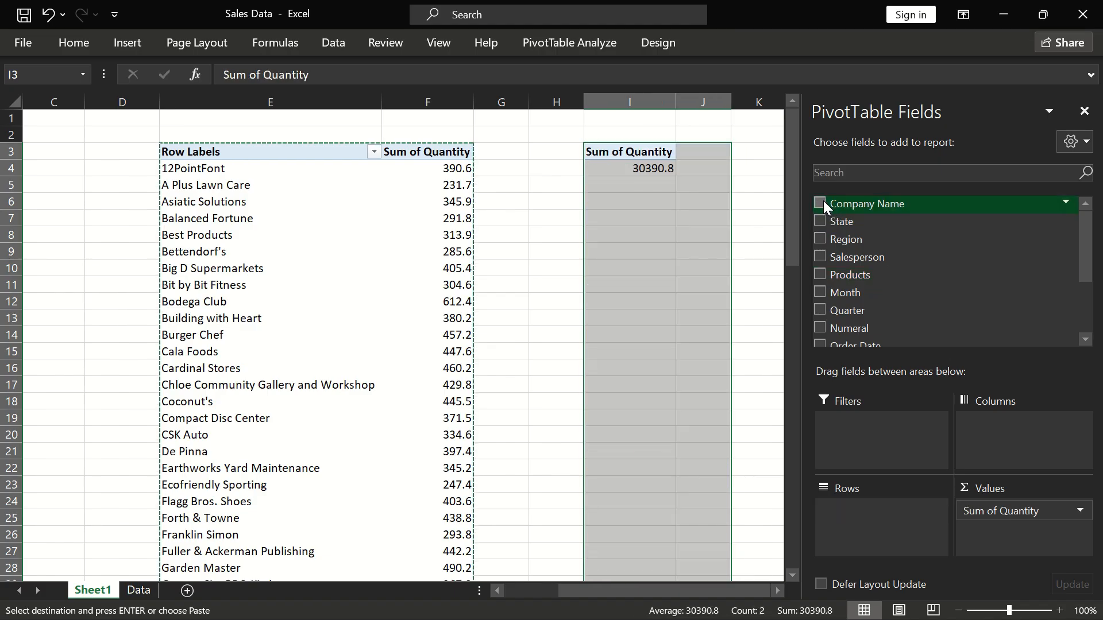
pyautogui.scroll(-2, 871, 282)
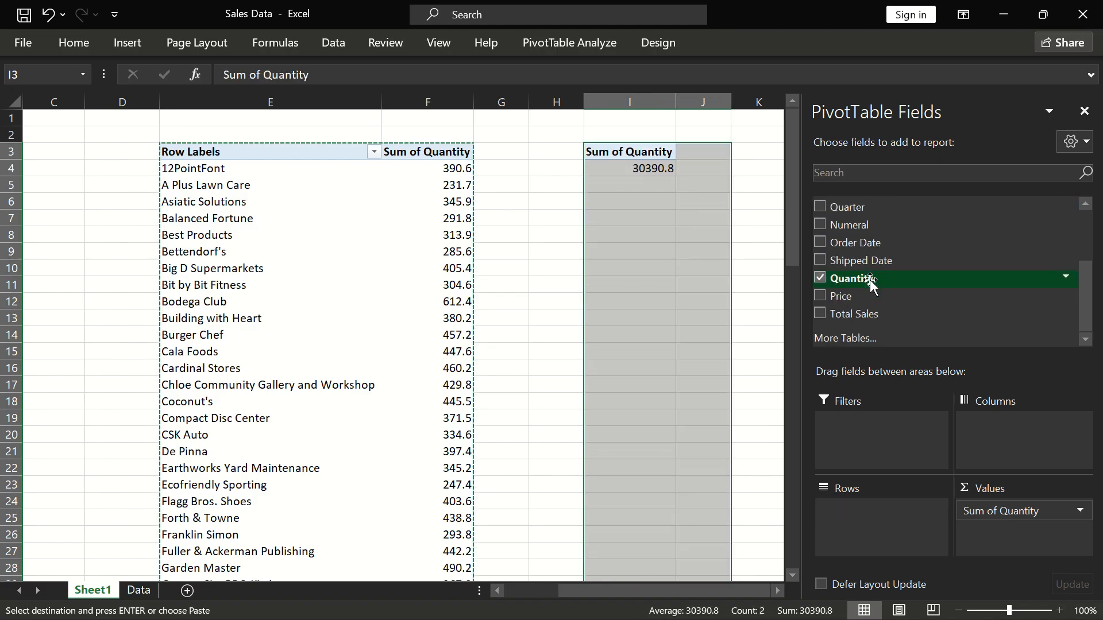
pyautogui.click(819, 278)
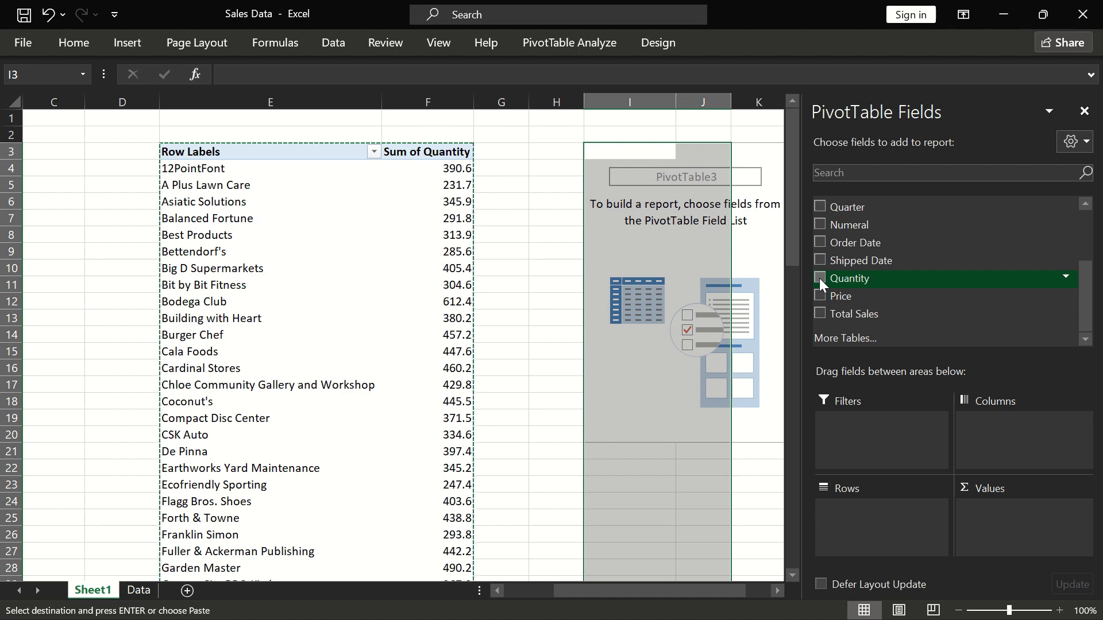
# Add Products as rows and the sum of Quantity as values to the PivotTable at I3, and select its quantity values.
pyautogui.scroll(2, 819, 278)
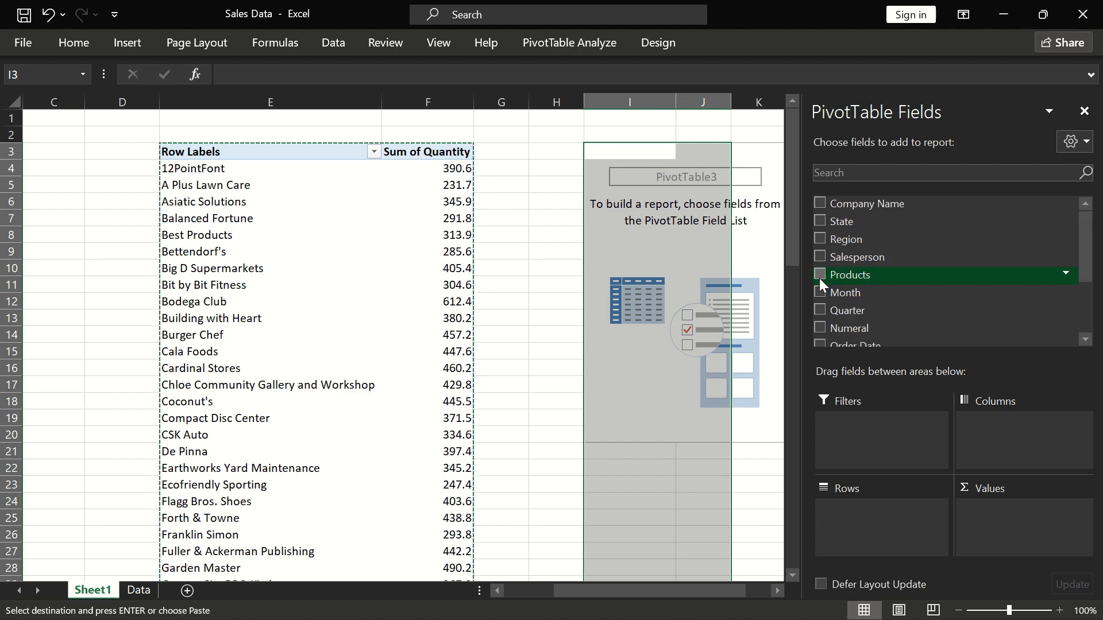
pyautogui.click(668, 234)
pyautogui.click(632, 145)
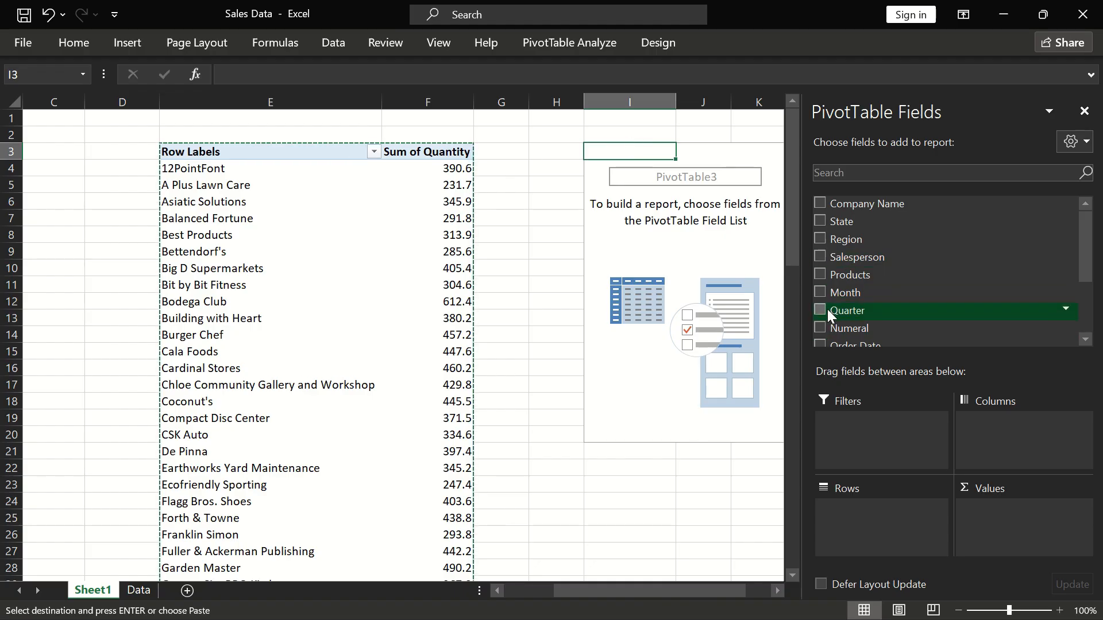
pyautogui.click(820, 274)
pyautogui.scroll(-3, 869, 300)
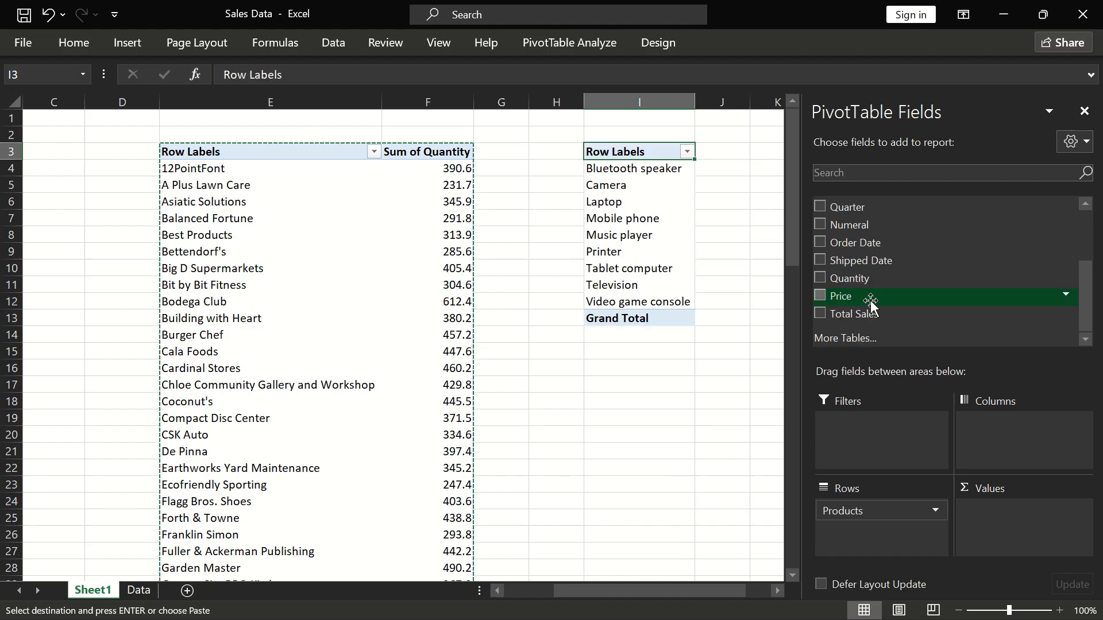
pyautogui.click(823, 277)
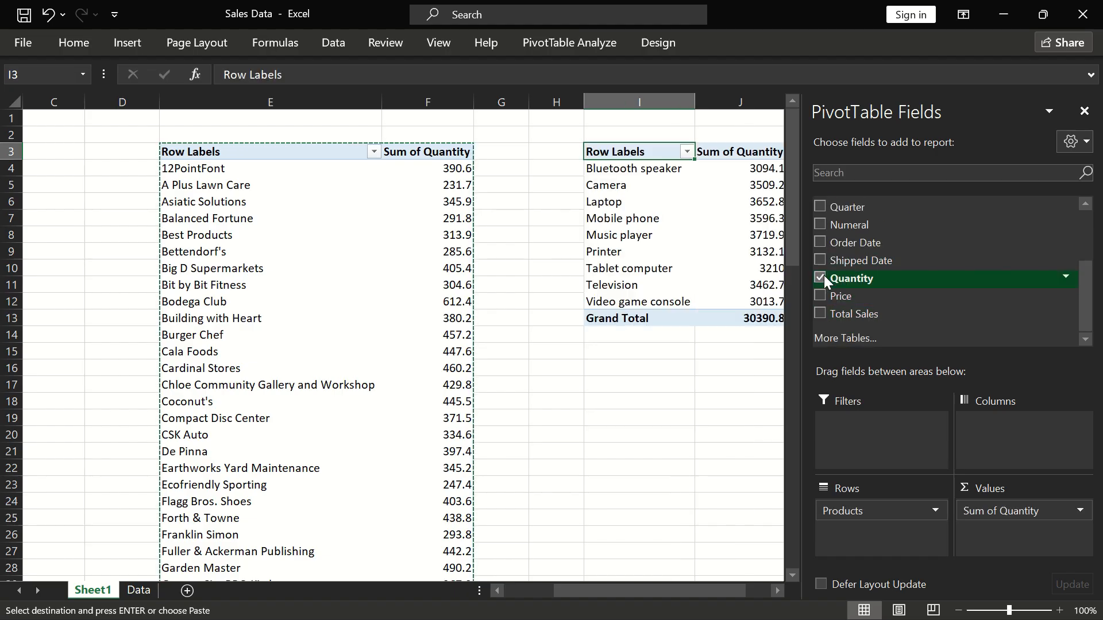
pyautogui.click(710, 407)
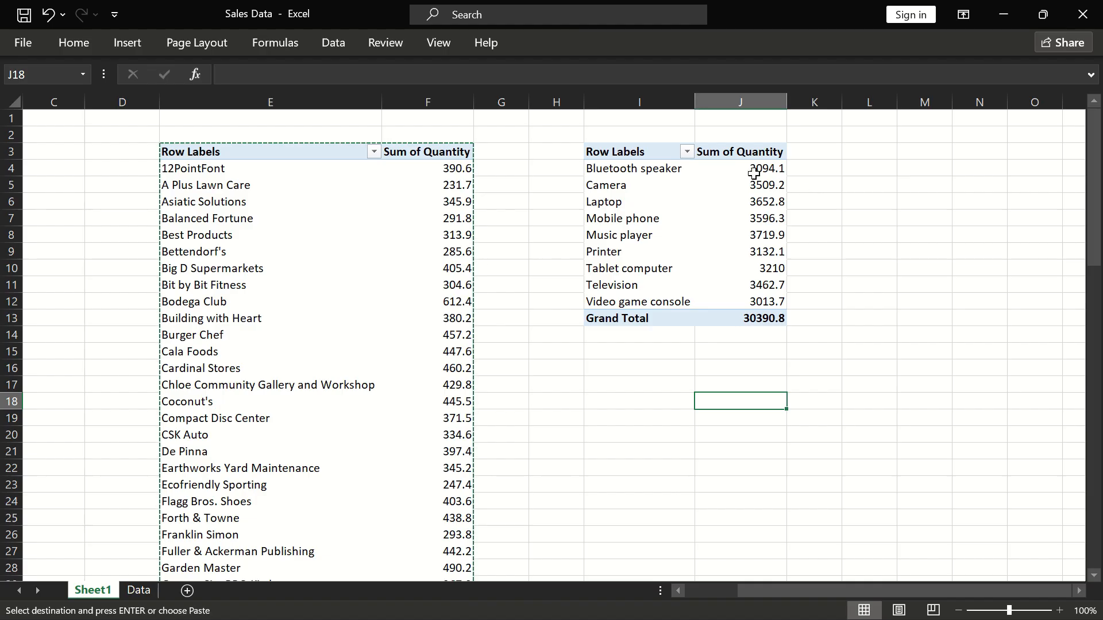
pyautogui.moveTo(753, 169); pyautogui.dragTo(746, 318)
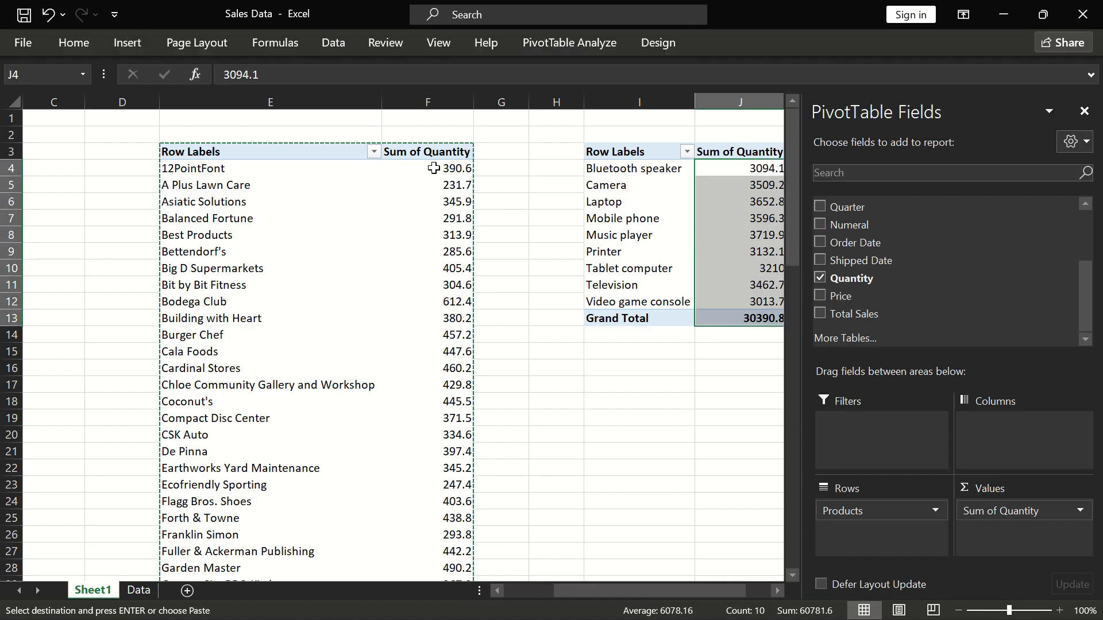
# Display the selected Sum of Quantity values of the product PivotTable at I3 without decimals.
pyautogui.click(72, 46)
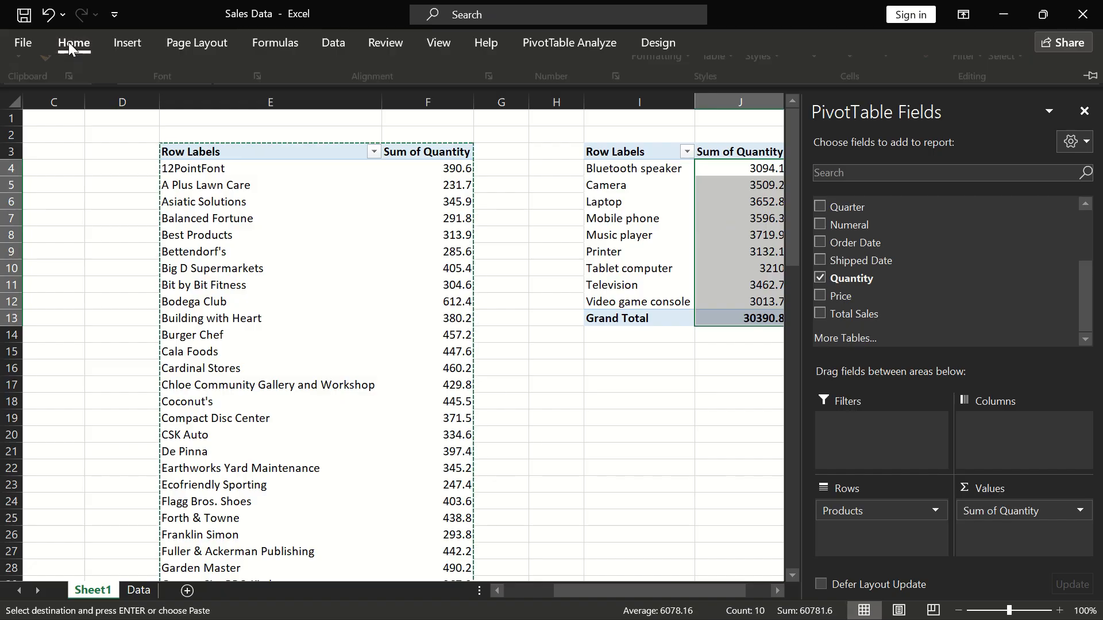
pyautogui.moveTo(738, 222)
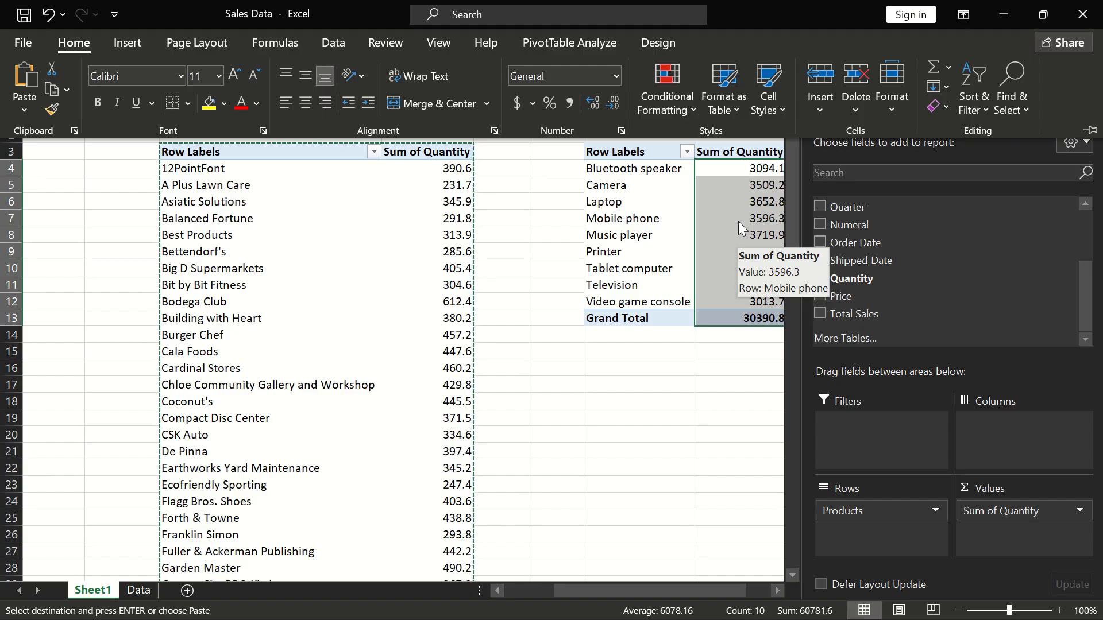
pyautogui.click(611, 106)
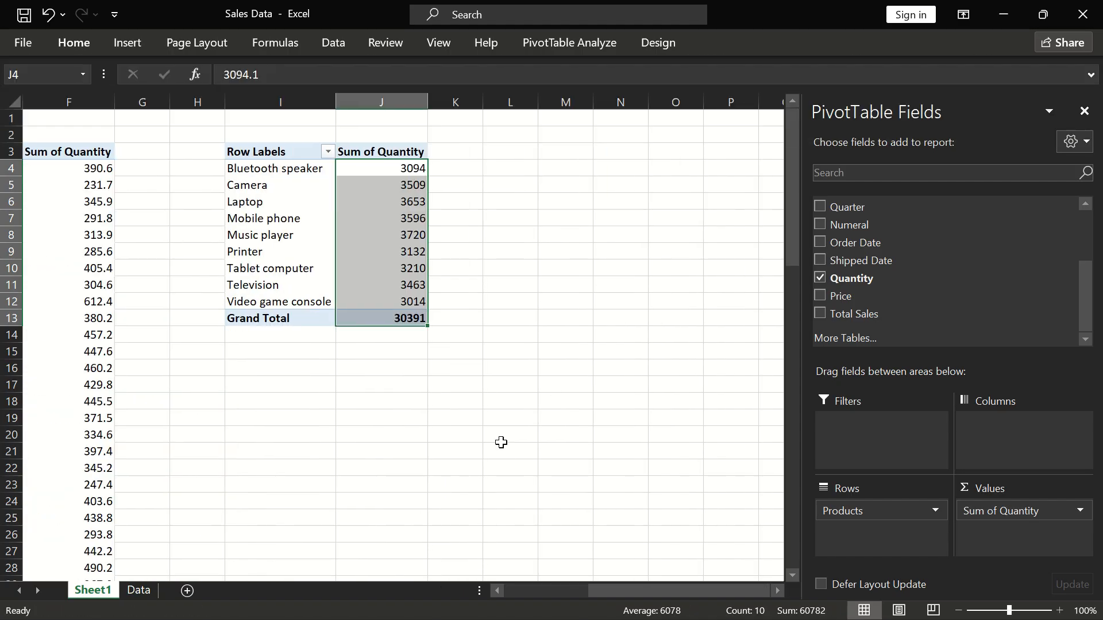
pyautogui.click(499, 443)
pyautogui.hscroll(-3, 542, 387)
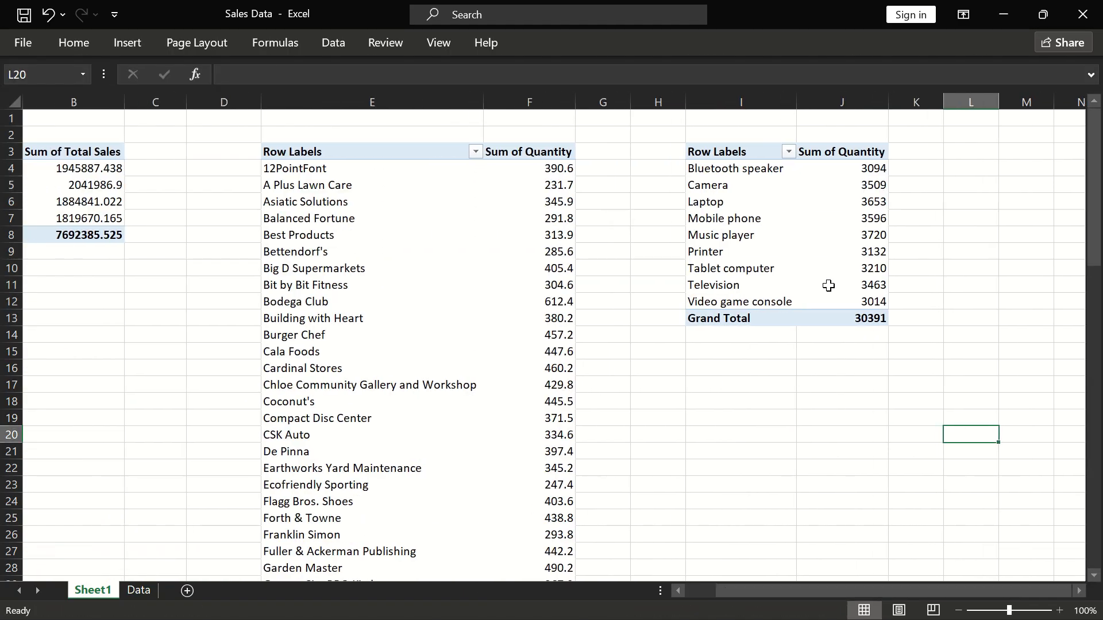
# Reread the top 5 selling products question on the Data sheet and return to the product PivotTable on Sheet1.
pyautogui.click(856, 320)
pyautogui.click(698, 439)
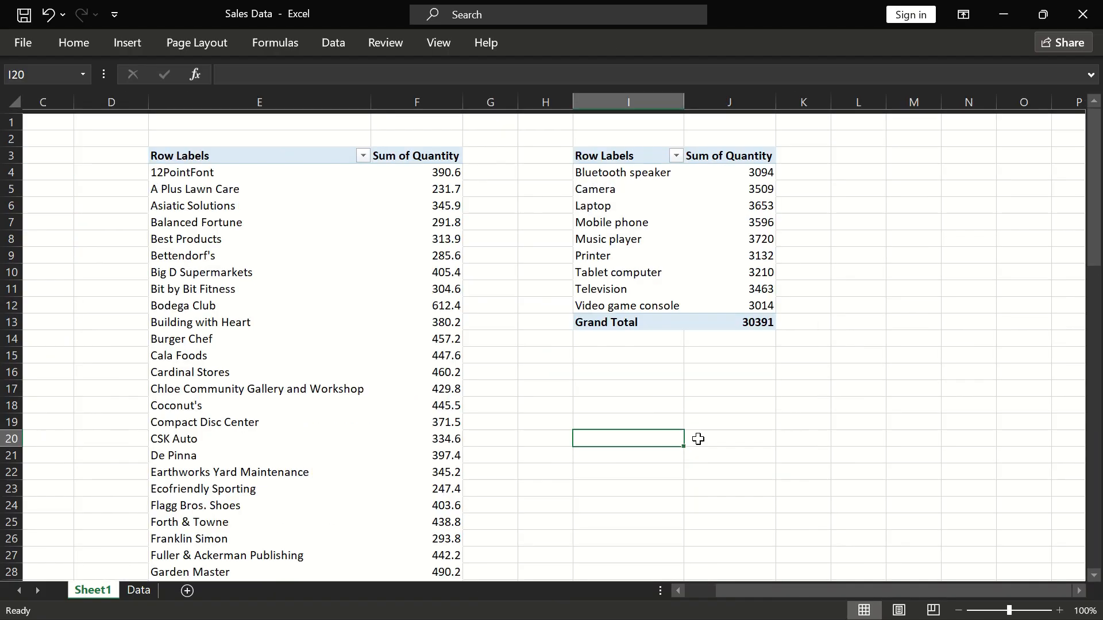
pyautogui.hscroll(2, 697, 439)
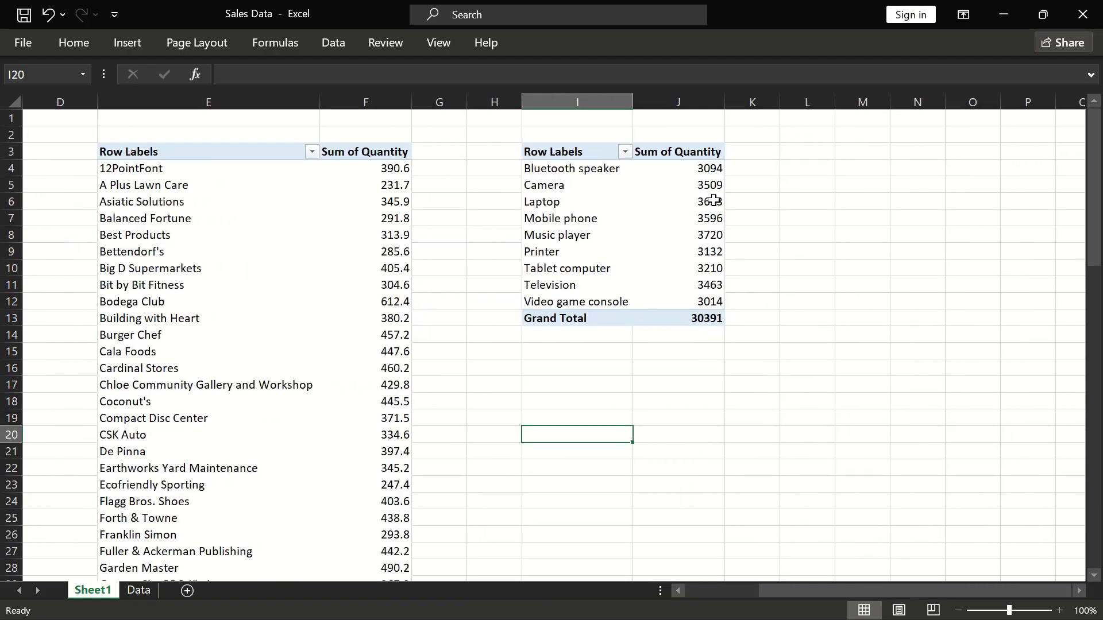
pyautogui.click(139, 590)
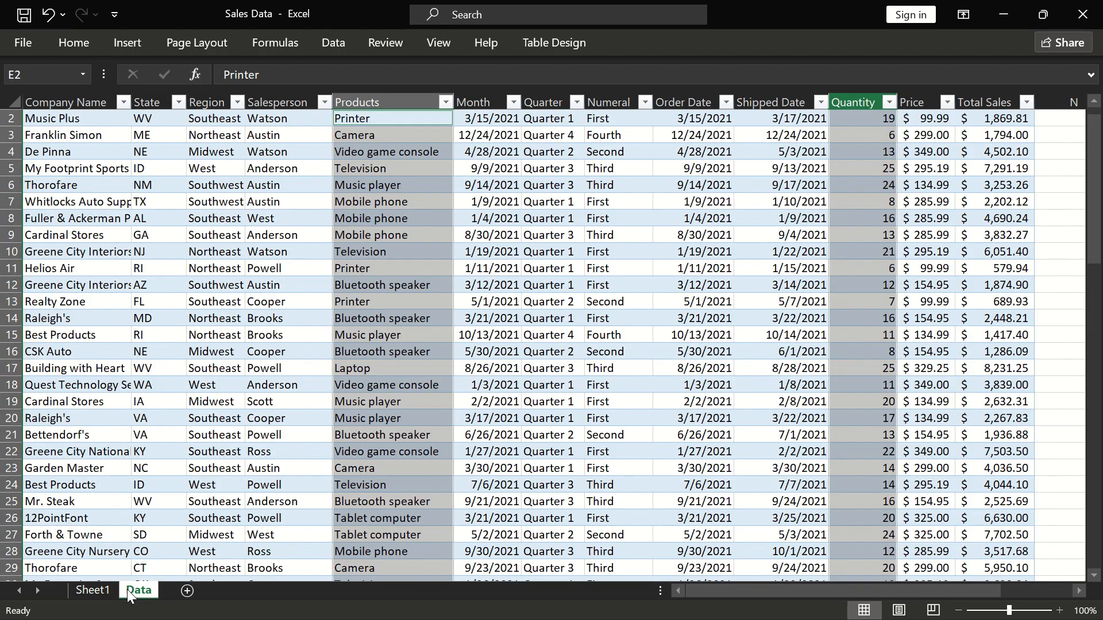
pyautogui.hscroll(4, 639, 399)
pyautogui.hscroll(1, 639, 399)
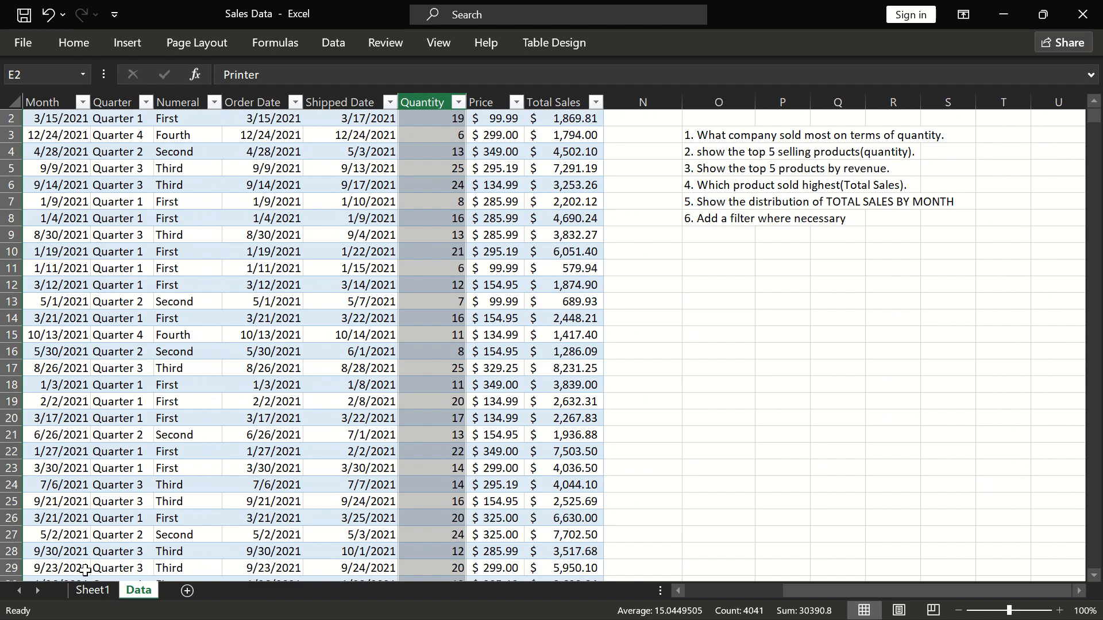
pyautogui.click(89, 592)
pyautogui.click(672, 349)
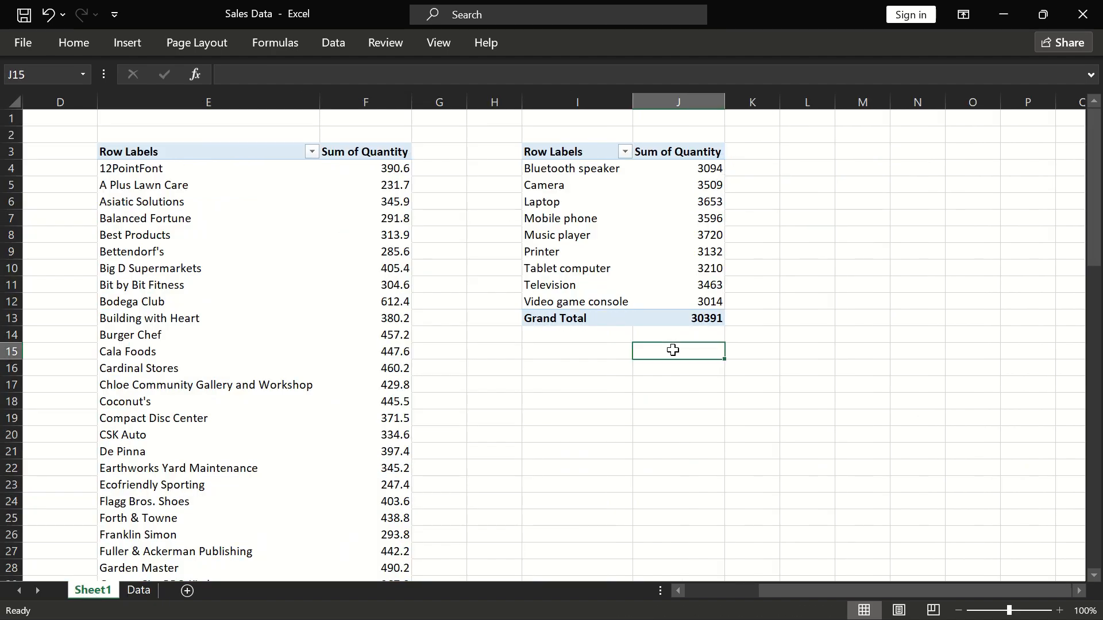
# Filter the product PivotTable at I3 to show only the top 5 items by Sum of Quantity.
pyautogui.click(674, 267)
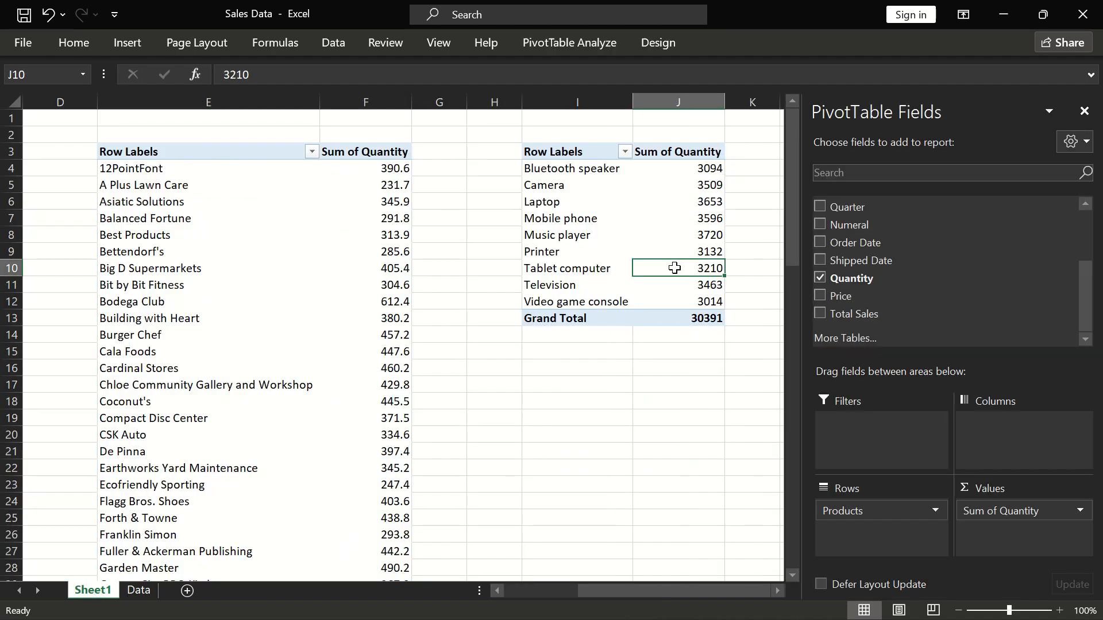
pyautogui.click(625, 152)
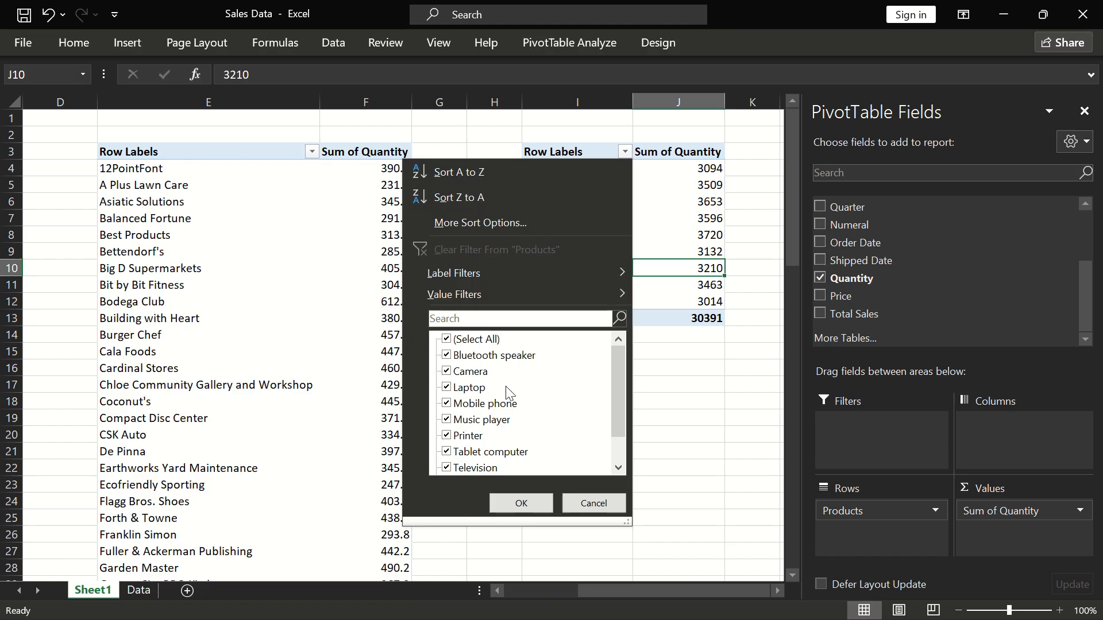
pyautogui.moveTo(572, 296)
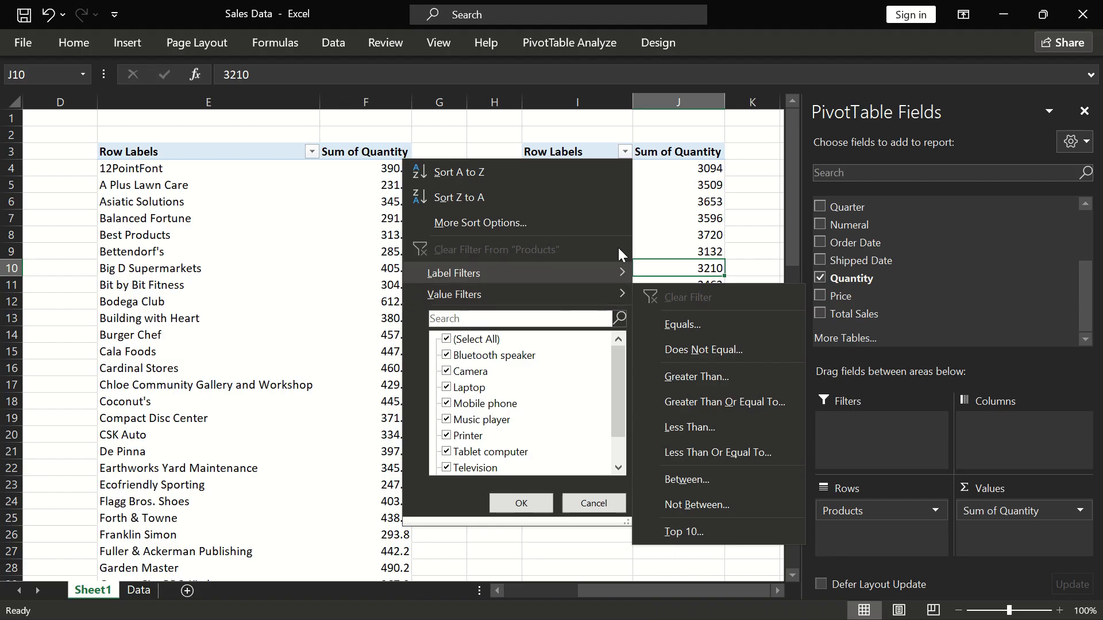
pyautogui.click(626, 154)
pyautogui.click(626, 153)
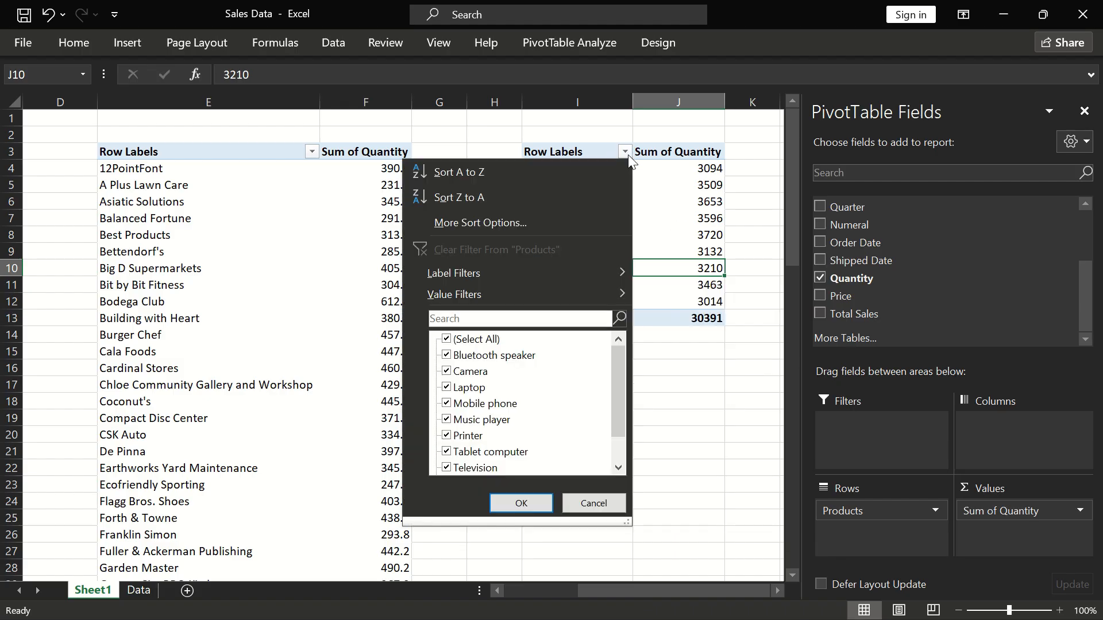
pyautogui.click(626, 153)
pyautogui.click(625, 152)
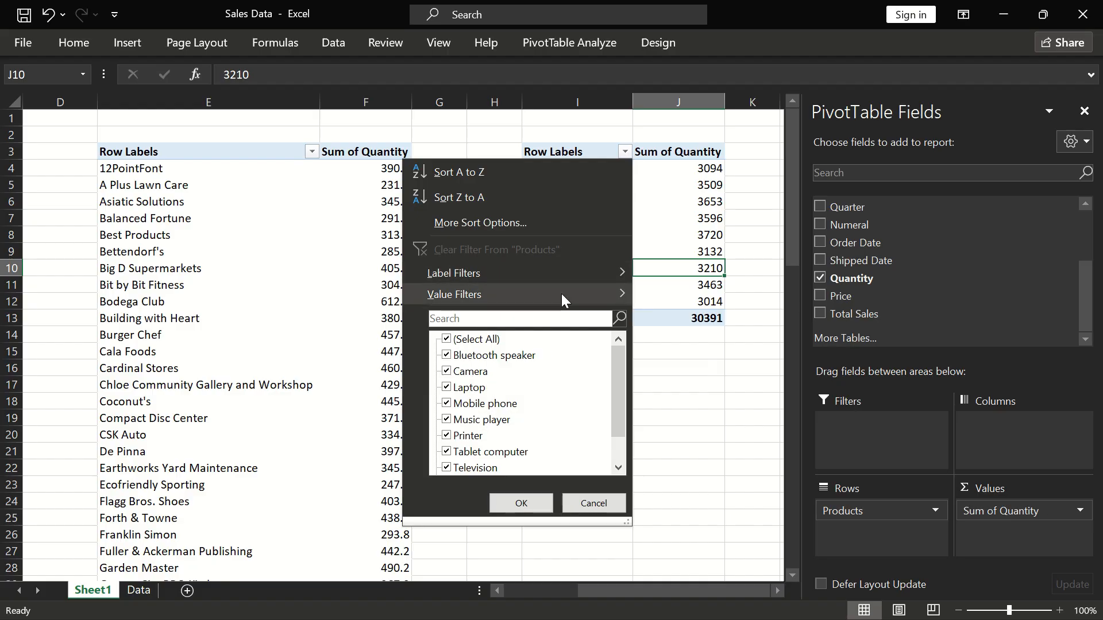
pyautogui.moveTo(488, 294)
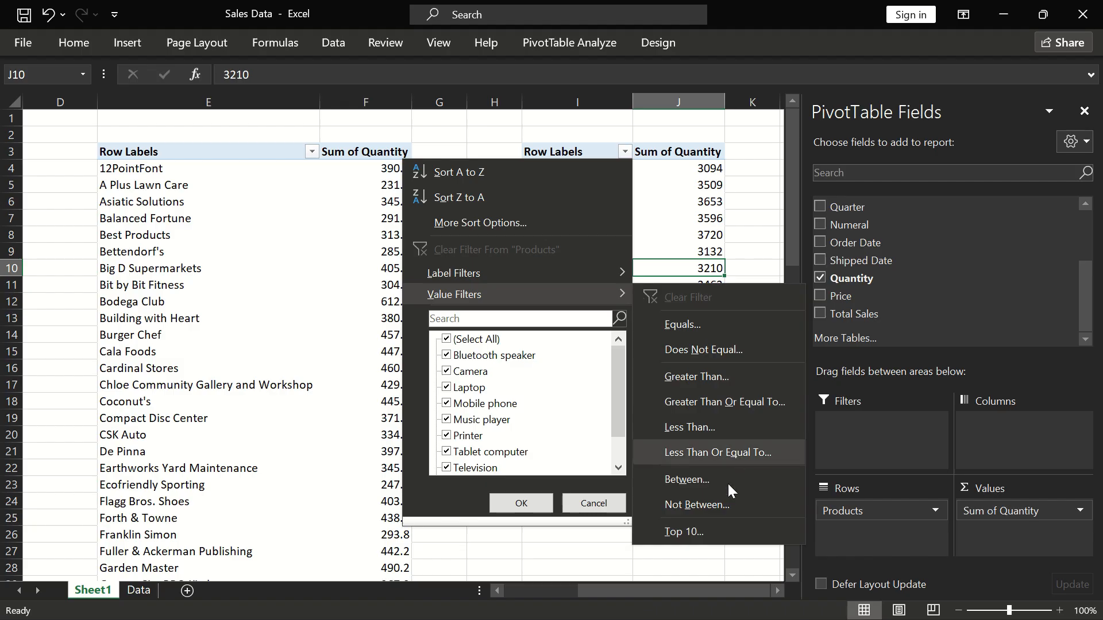
pyautogui.click(723, 526)
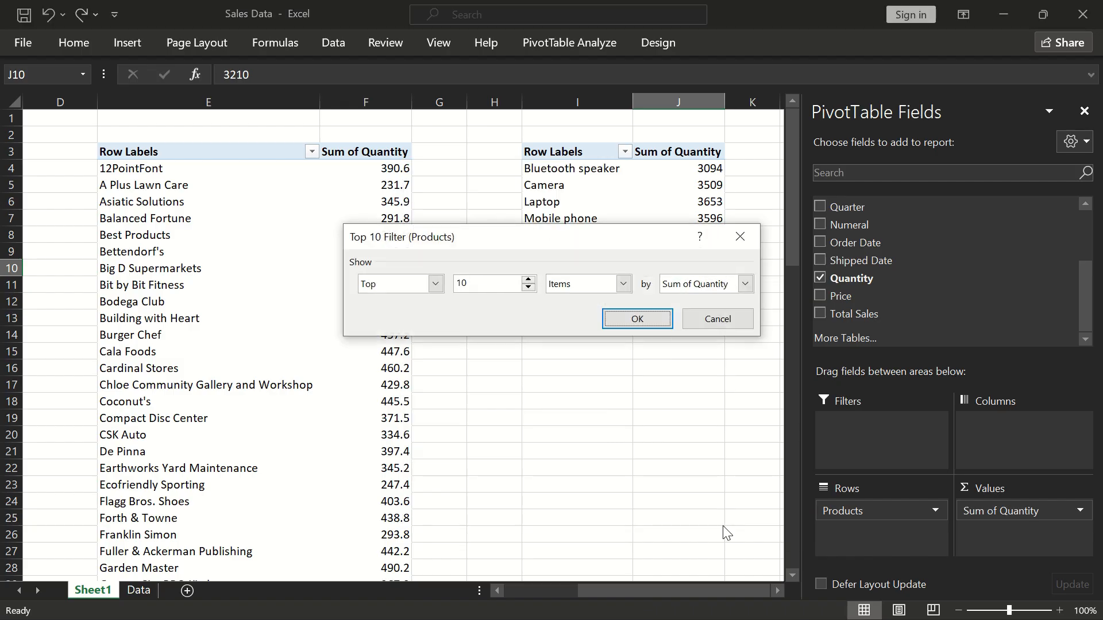
pyautogui.click(528, 287)
pyautogui.click(527, 288)
pyautogui.click(497, 286)
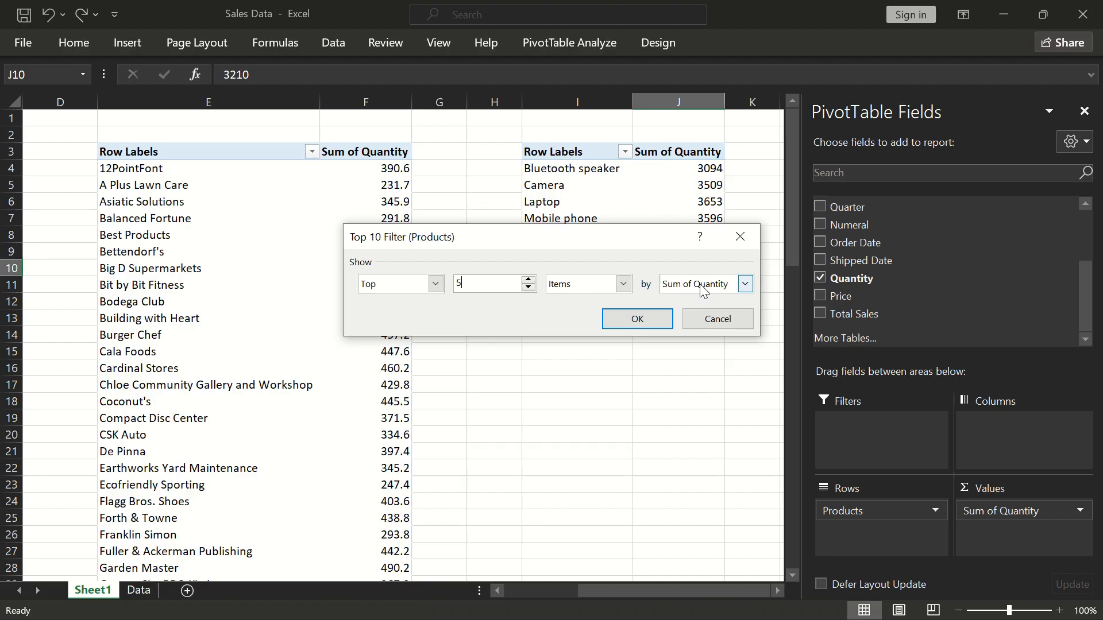
pyautogui.click(645, 323)
pyautogui.click(649, 217)
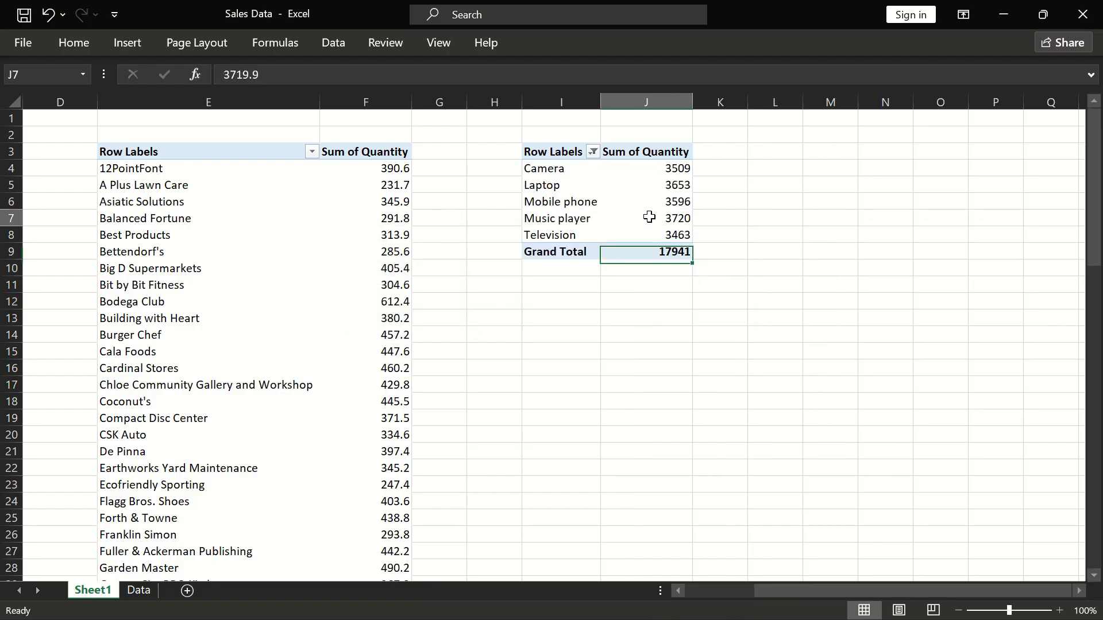
pyautogui.click(666, 336)
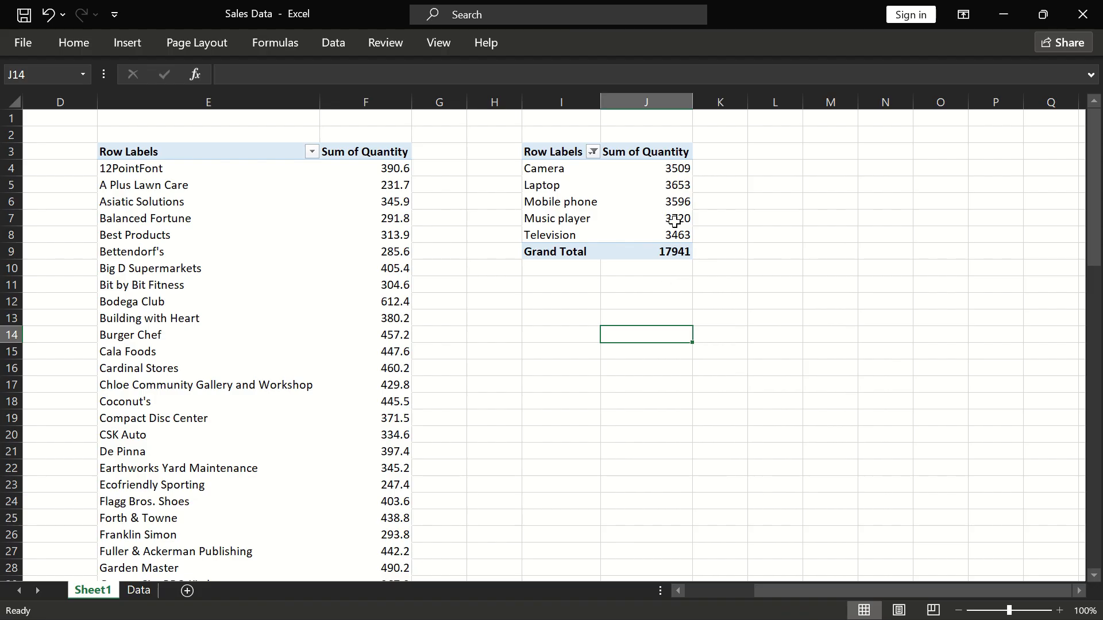
# Sort the filtered product PivotTable by Sum of Quantity from smallest to largest and compare its first and last products.
pyautogui.moveTo(676, 210)
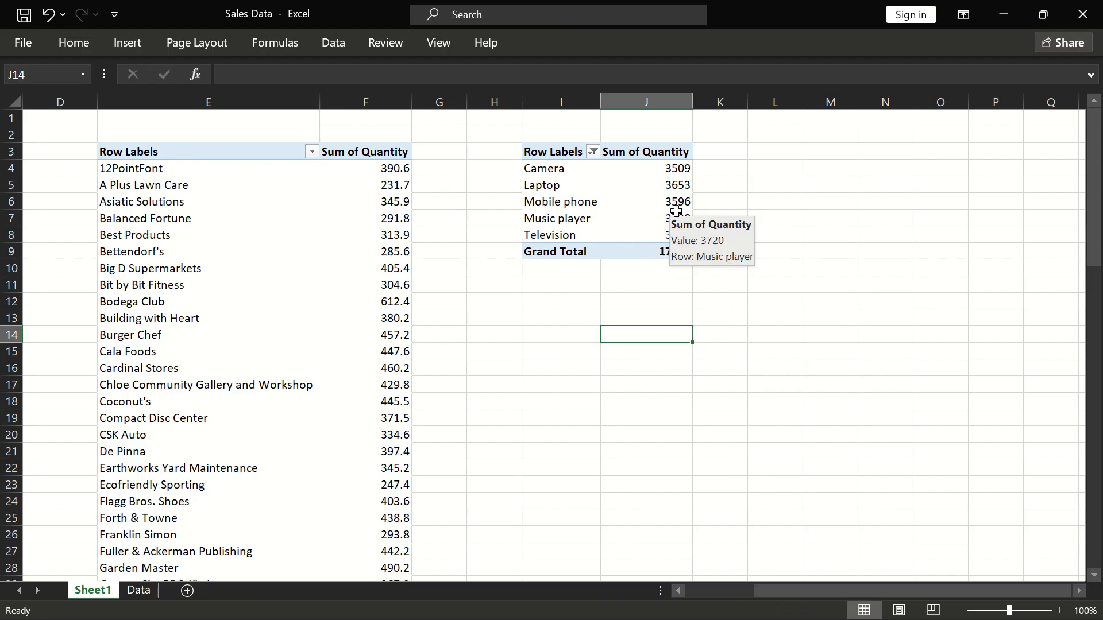
pyautogui.click(678, 214)
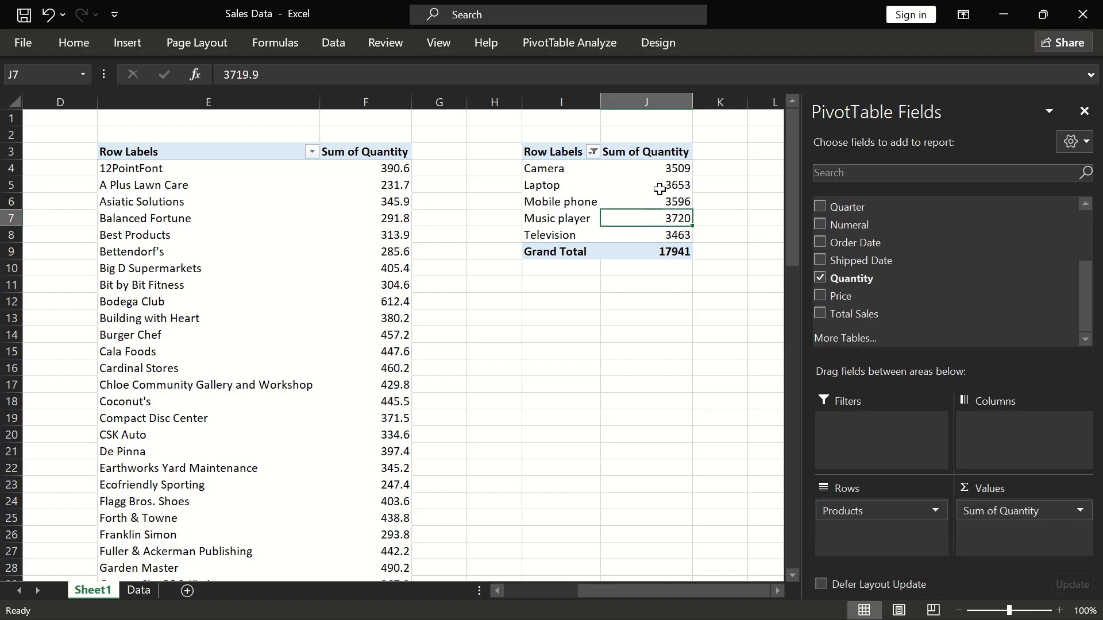
pyautogui.click(659, 187)
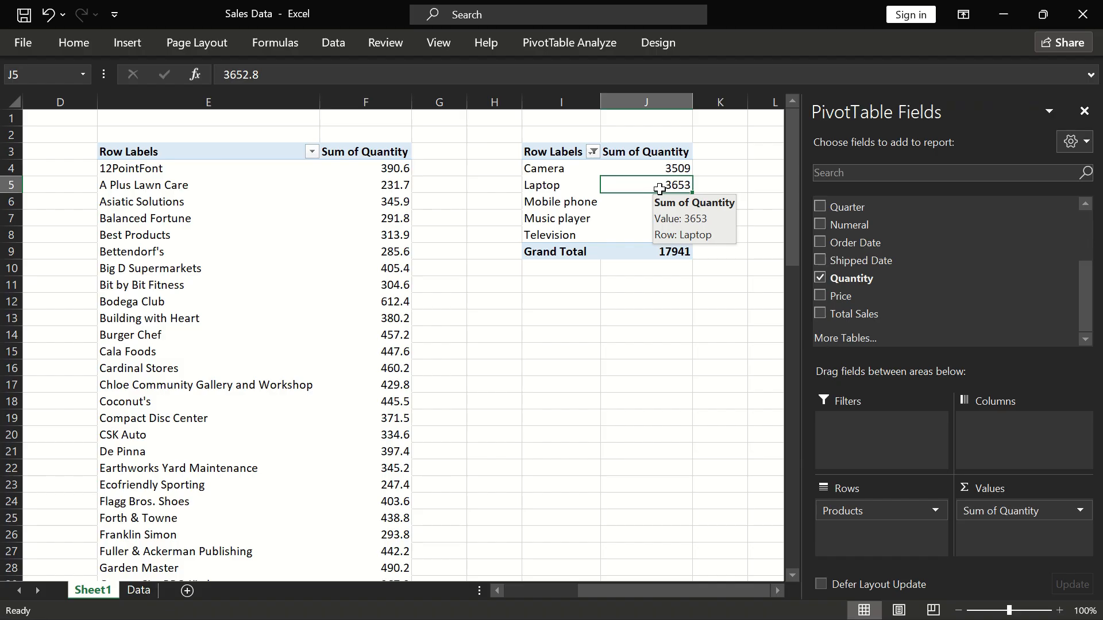
pyautogui.click(659, 208)
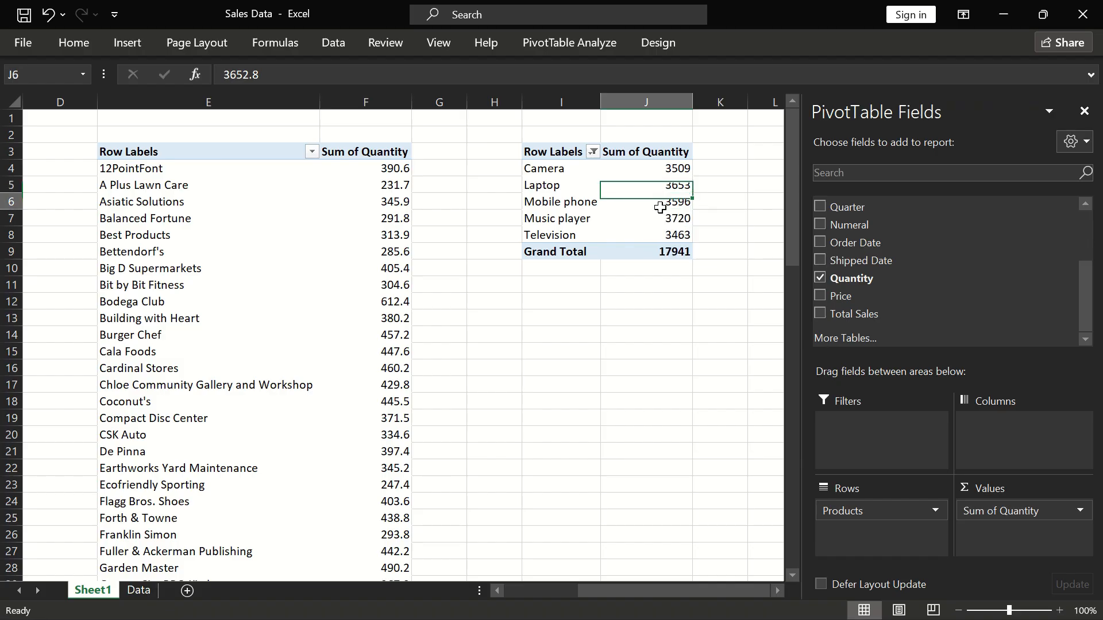
pyautogui.rightClick(660, 208)
pyautogui.moveTo(795, 331)
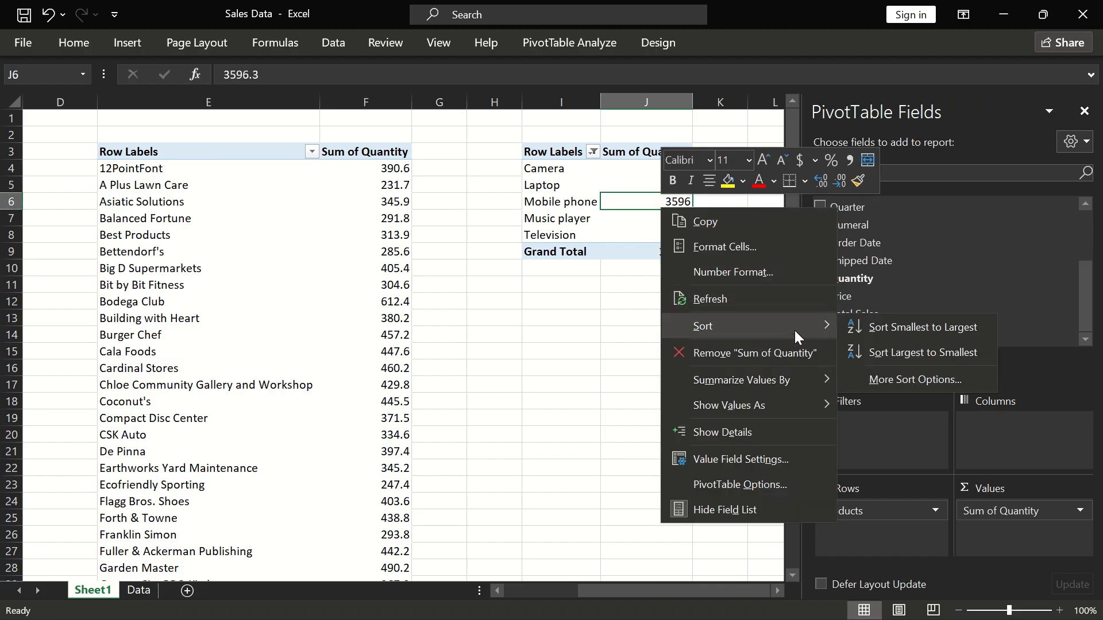
pyautogui.click(887, 327)
pyautogui.click(703, 332)
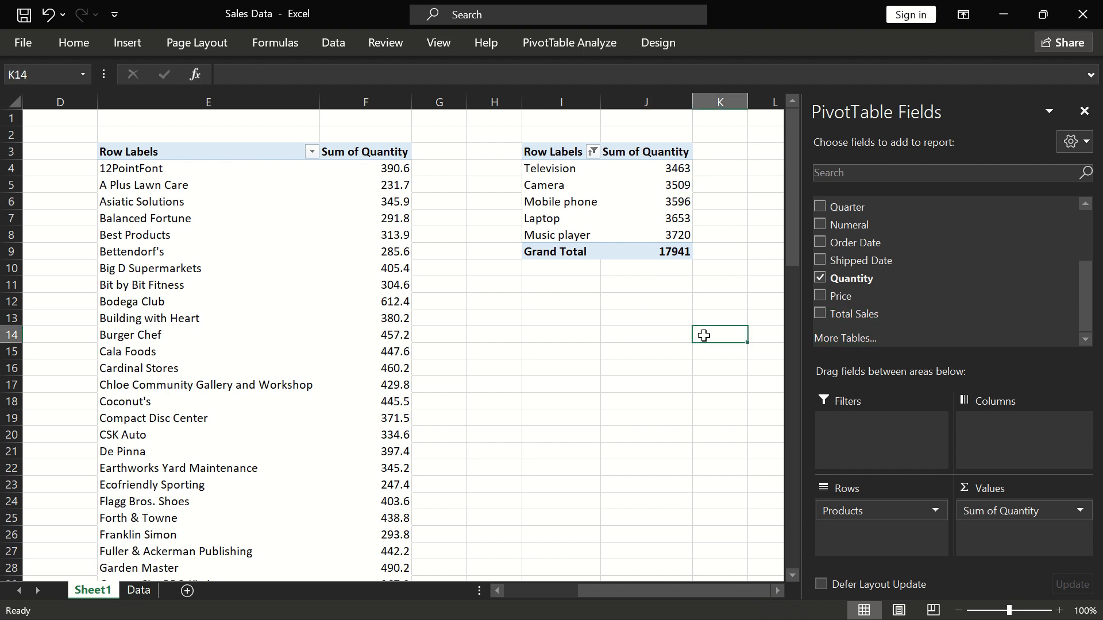
pyautogui.click(677, 165)
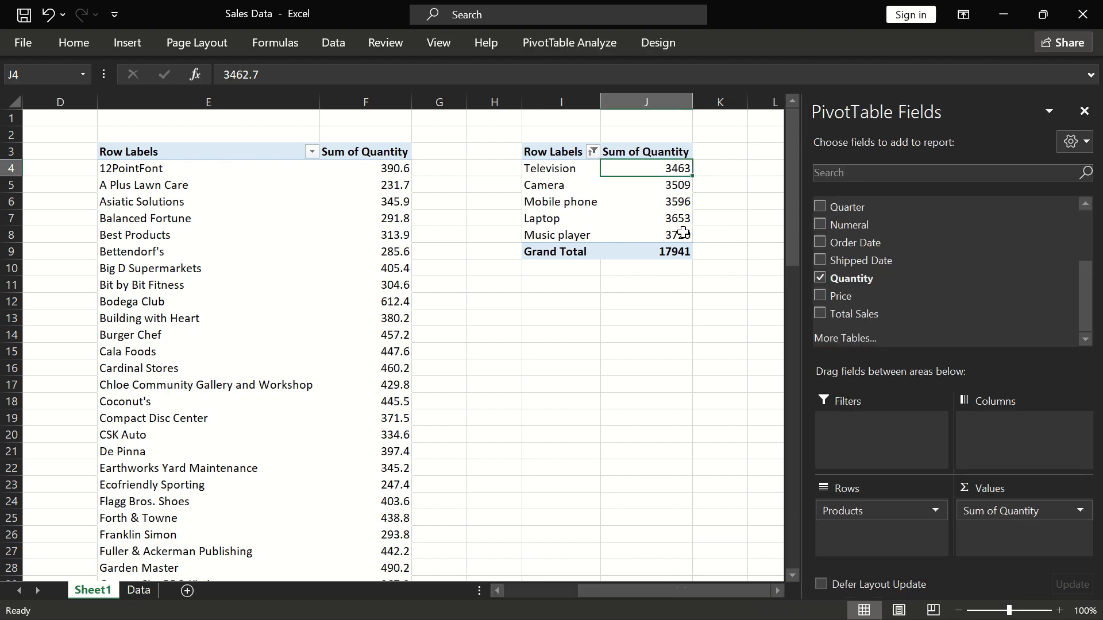
pyautogui.click(681, 233)
pyautogui.click(678, 168)
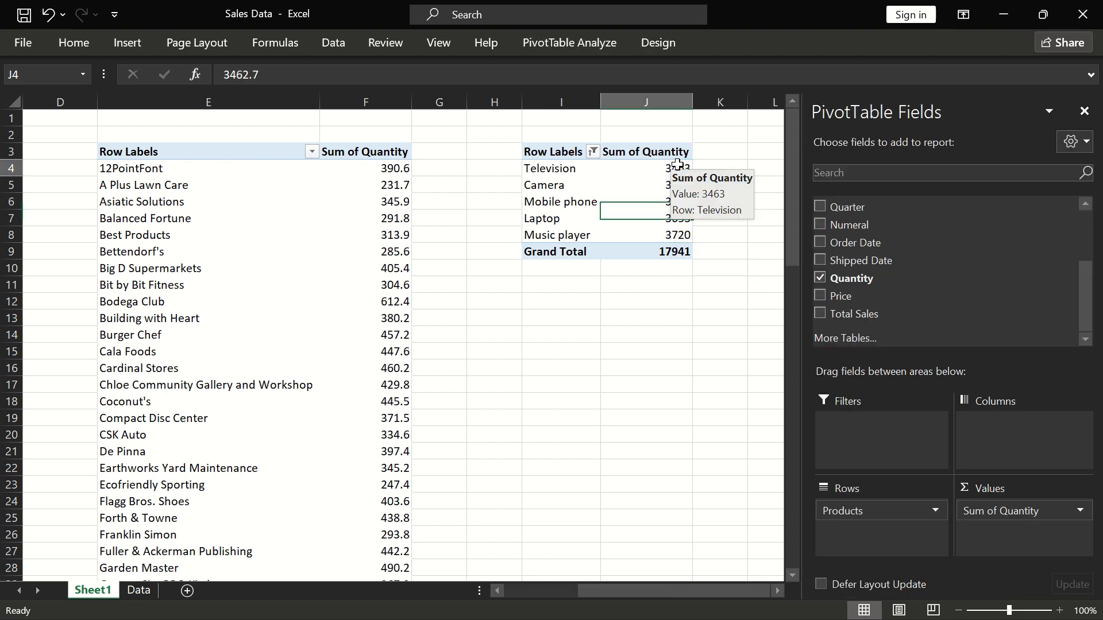
pyautogui.click(678, 239)
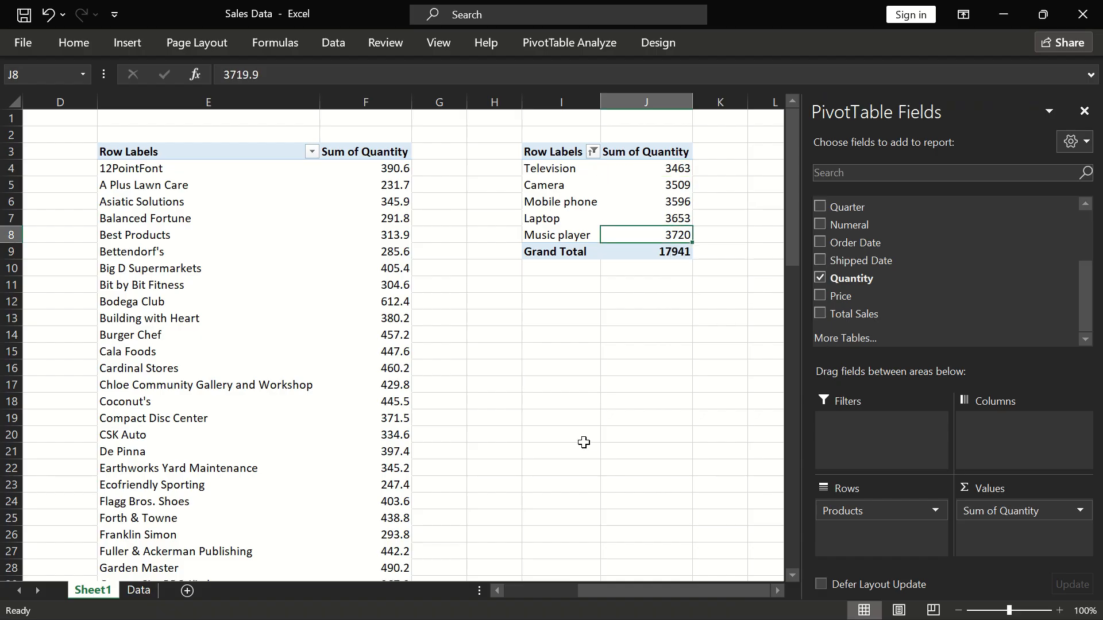
# Return to the Data sheet and read through the remaining questions 3 to 6 in column O.
pyautogui.click(132, 592)
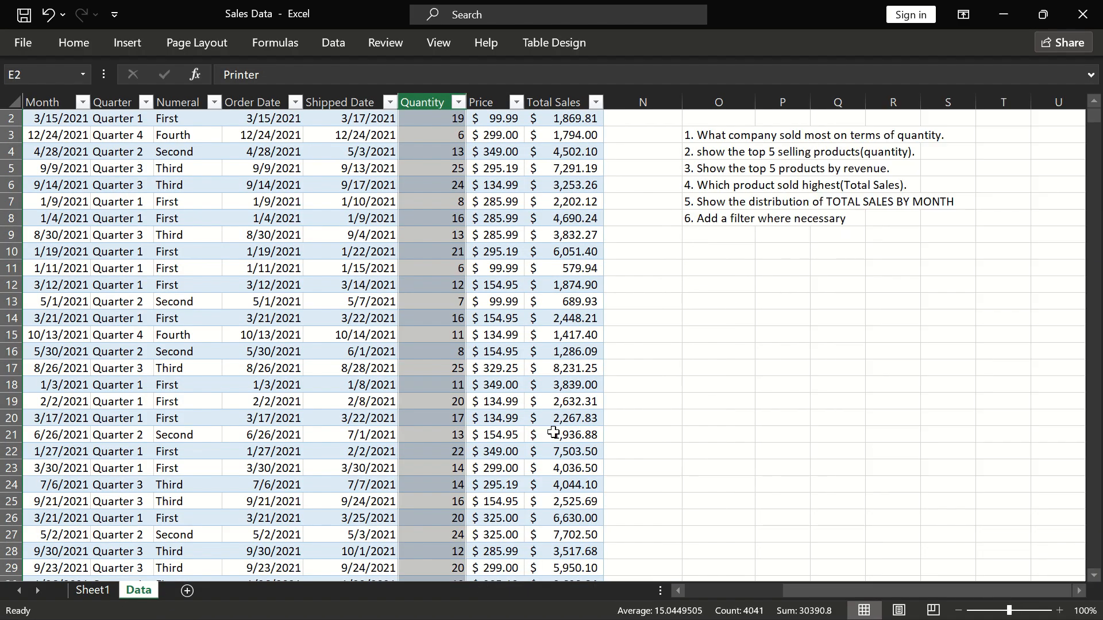
pyautogui.hscroll(2, 553, 432)
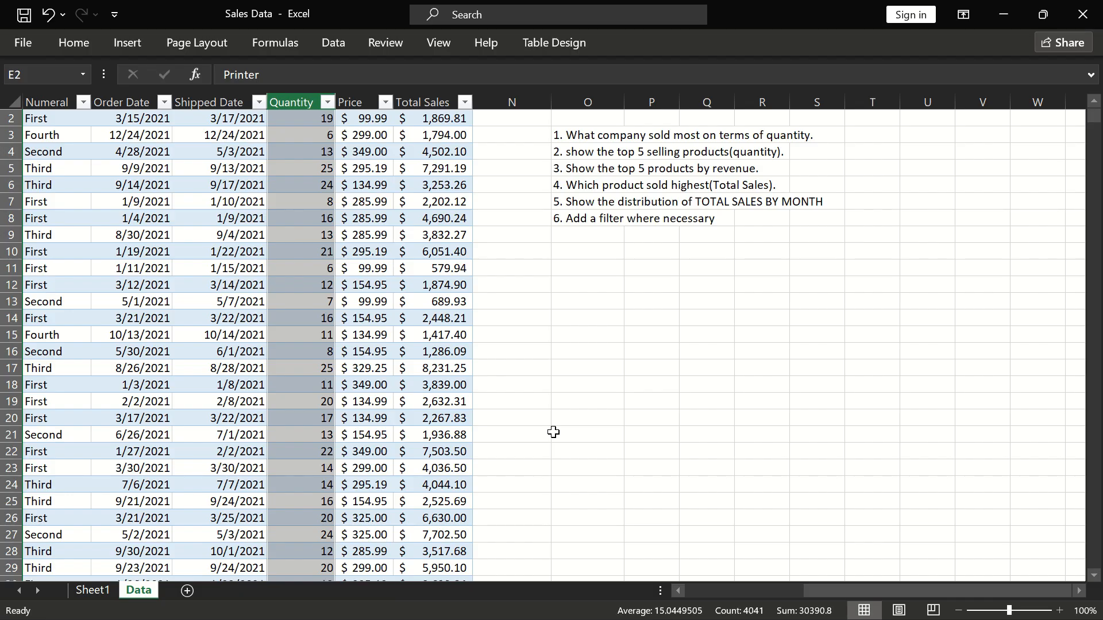
pyautogui.click(562, 232)
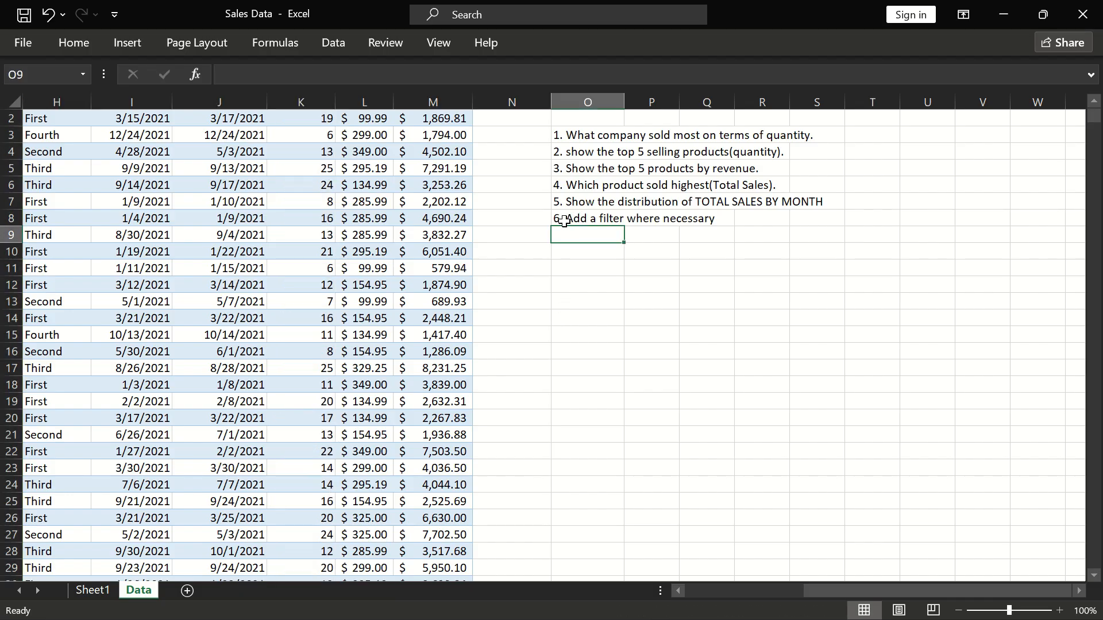
pyautogui.click(563, 221)
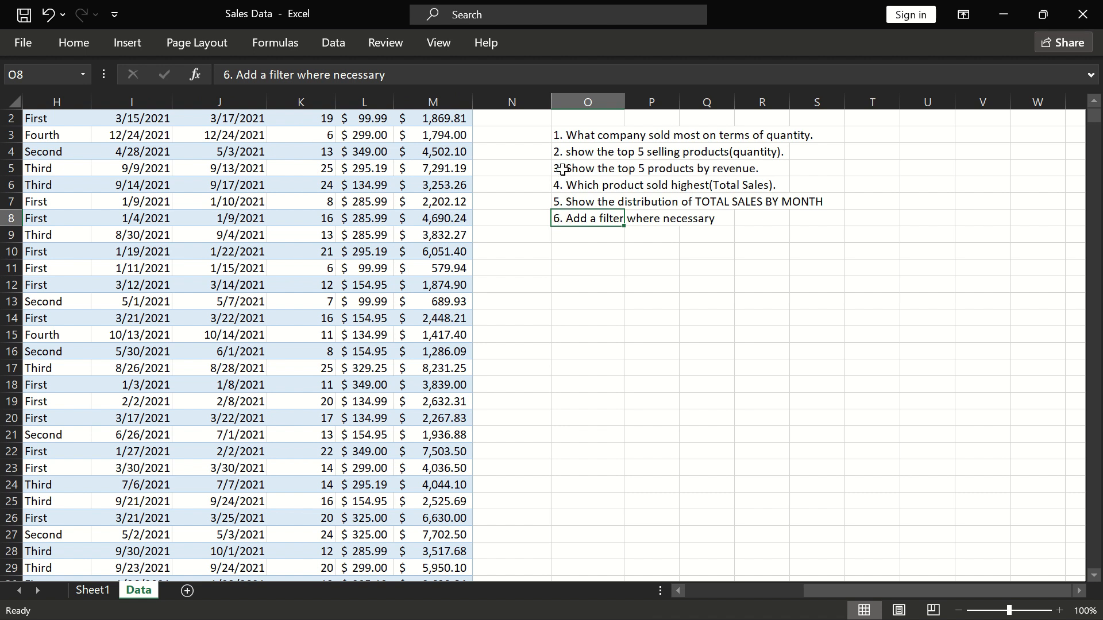
pyautogui.moveTo(563, 170); pyautogui.dragTo(798, 196)
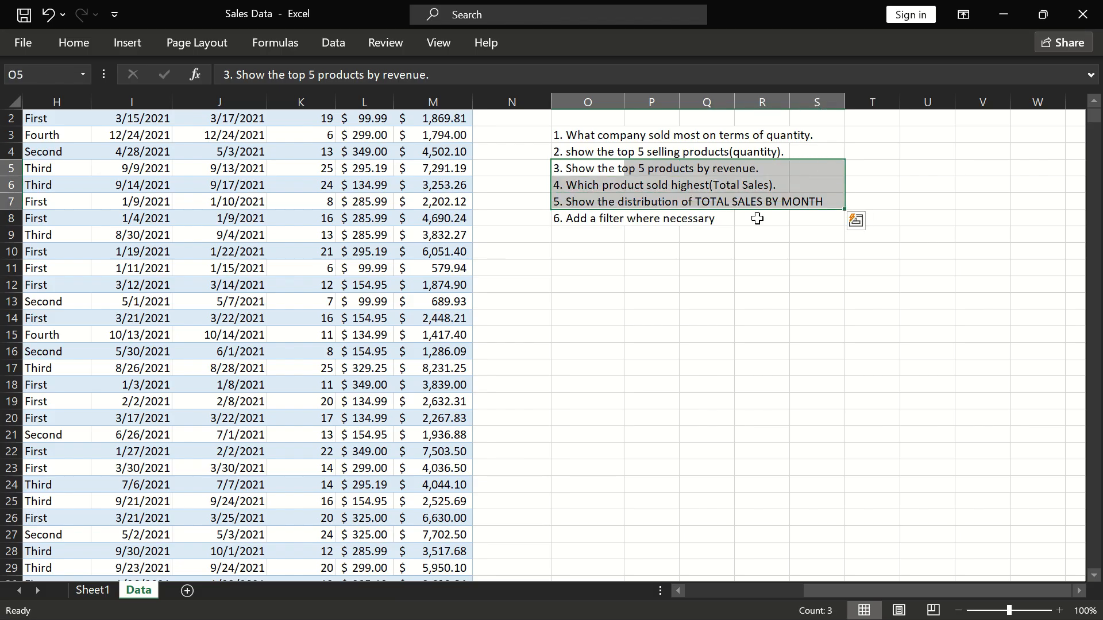
pyautogui.hscroll(-1, 702, 250)
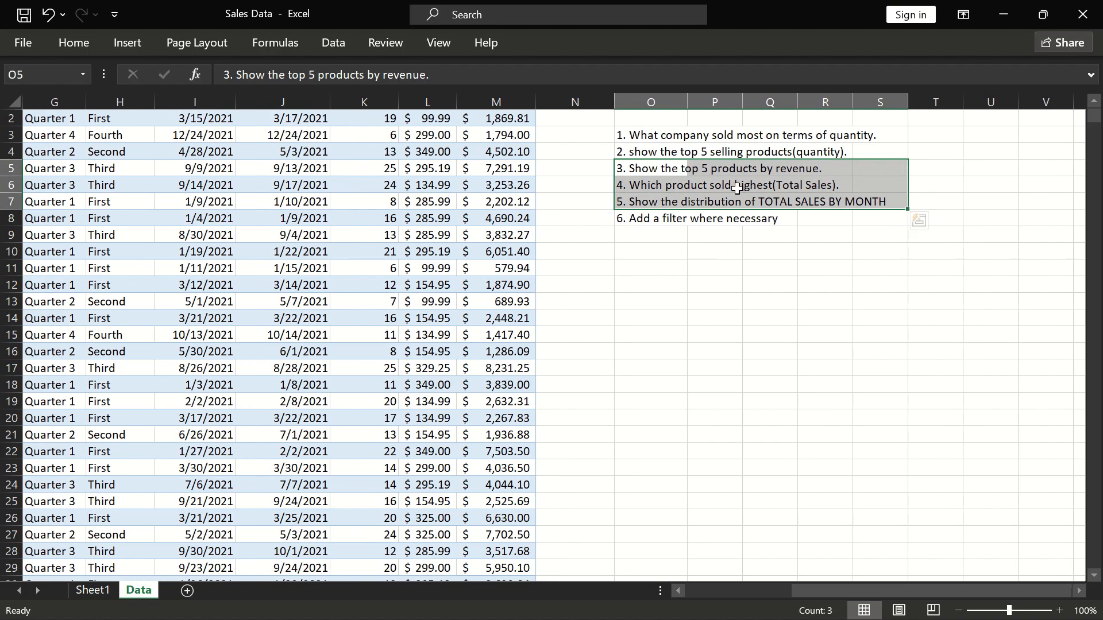
# Replace the word "product" with "quarter" in question 4, making it "Which quarter sold highest(Total Sales).".
pyautogui.click(733, 185)
pyautogui.doubleClick(658, 182)
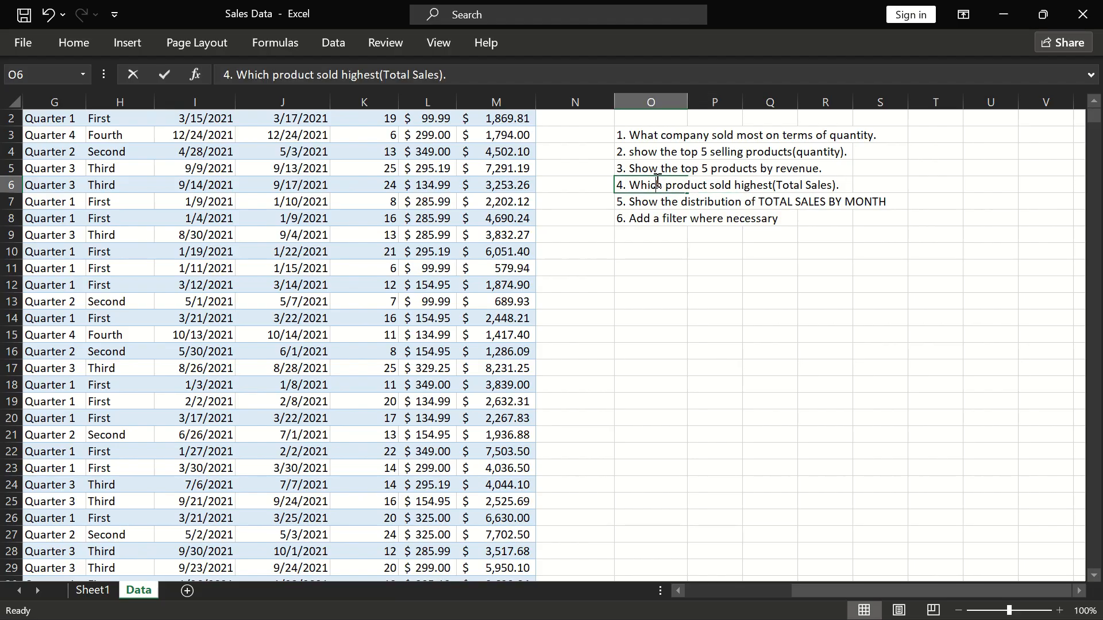
pyautogui.doubleClick(677, 183)
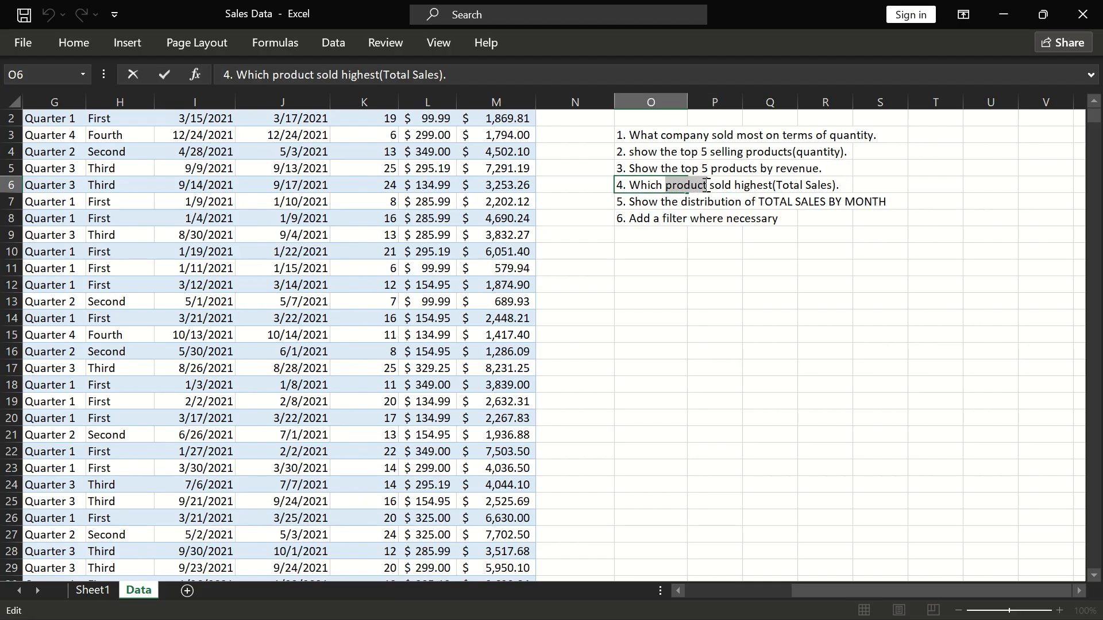
pyautogui.write('Q')
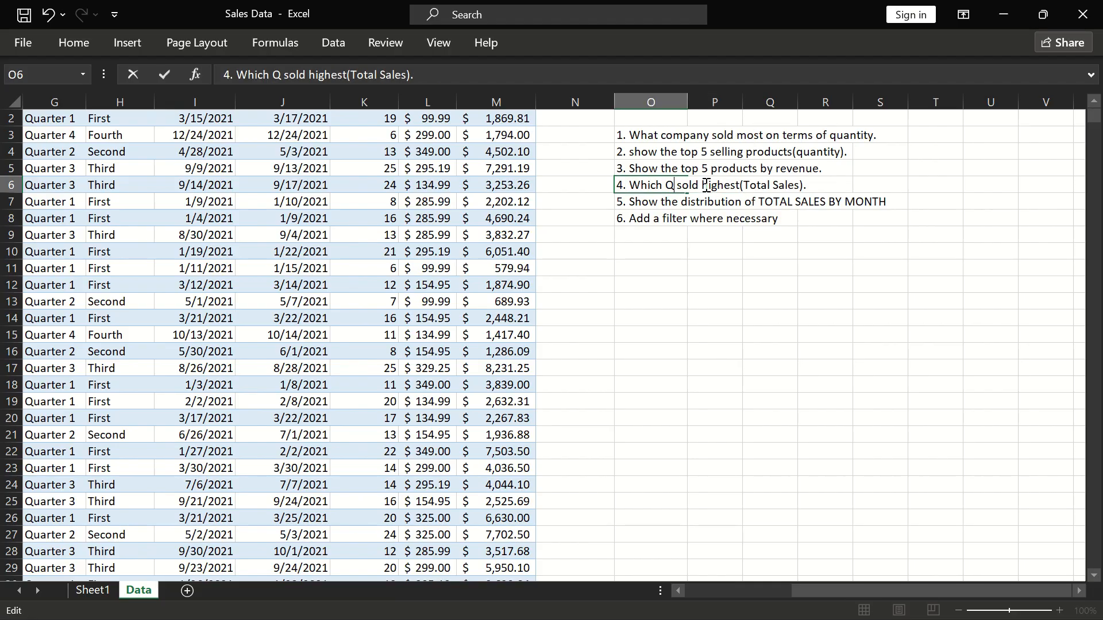
pyautogui.write('u')
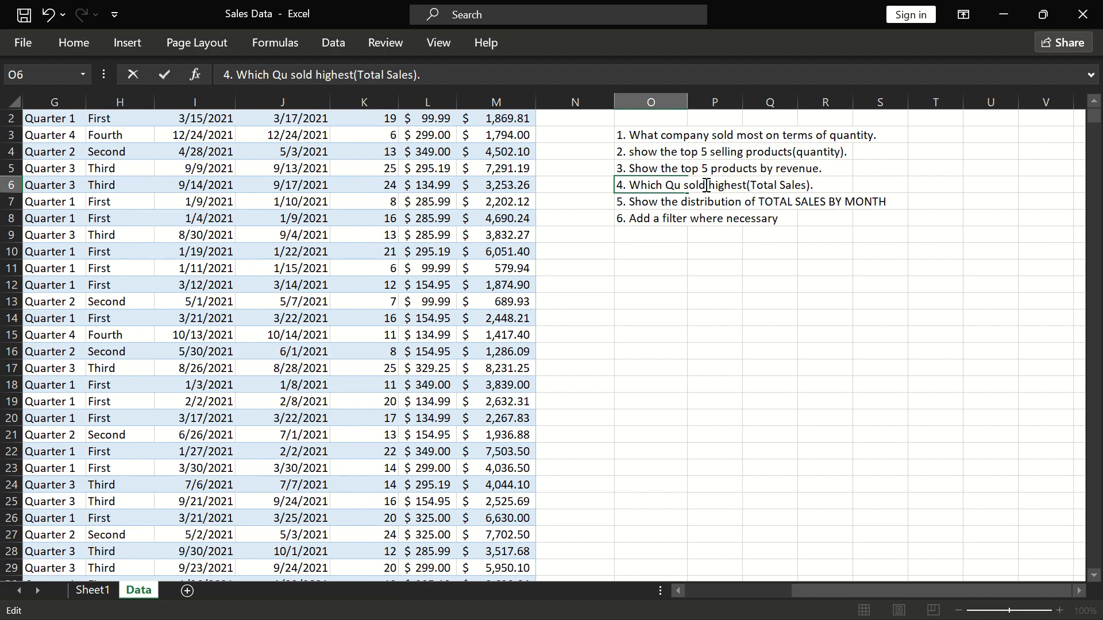
pyautogui.press('BackSpace')
pyautogui.press('BackSpace')
pyautogui.write('quarter')
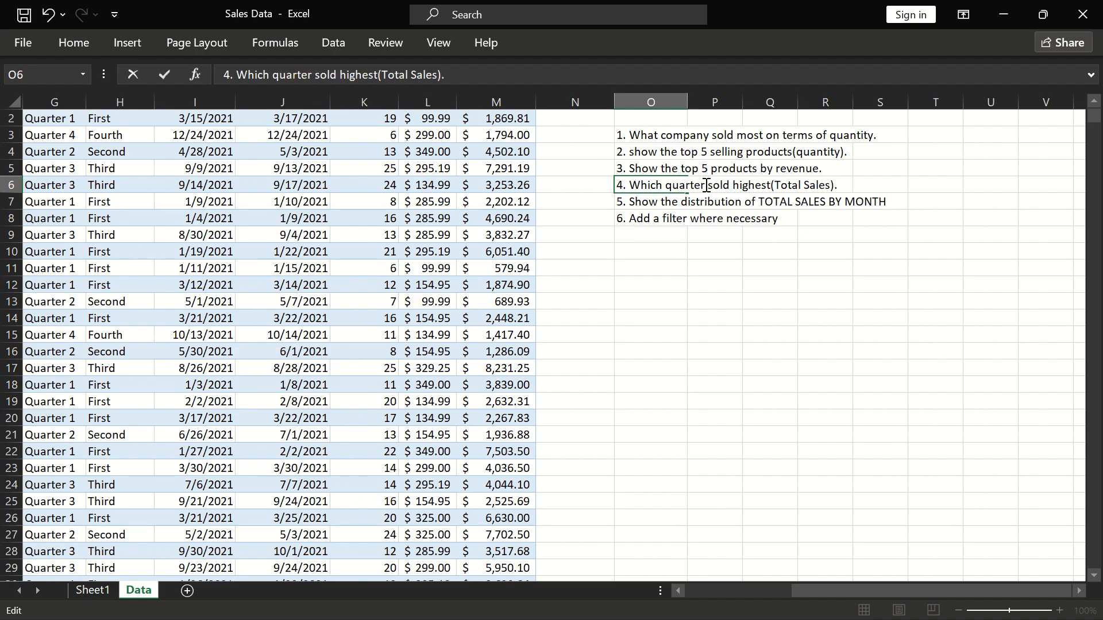
pyautogui.press('Return')
# Reread questions 3 to 5 about revenue, quarter and monthly total sales, and look over the columns of the sales table.
pyautogui.click(665, 183)
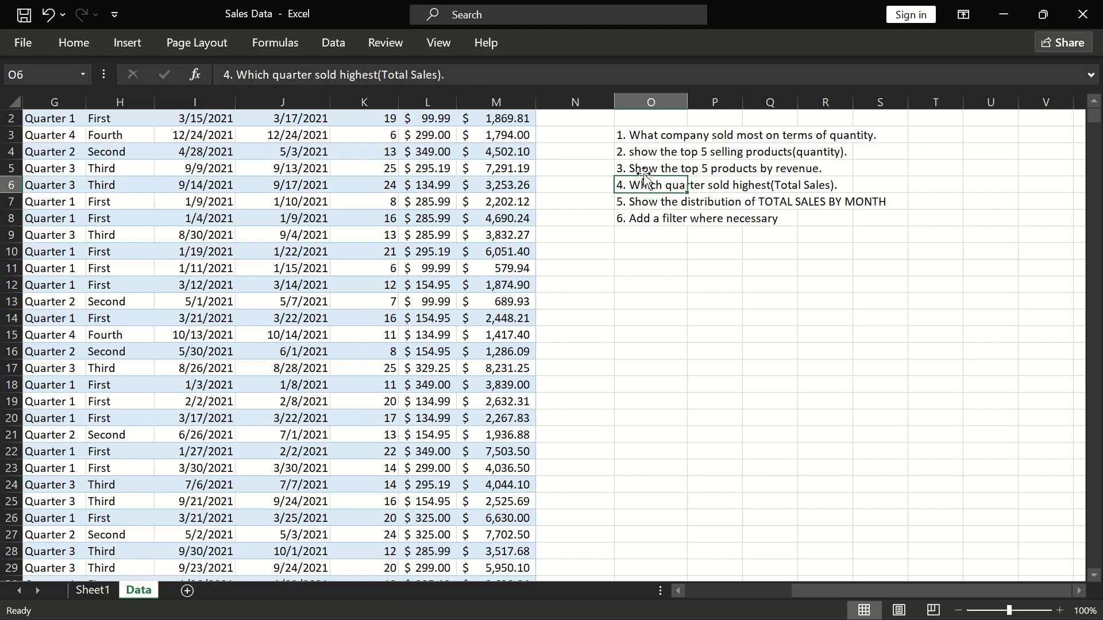
pyautogui.click(648, 169)
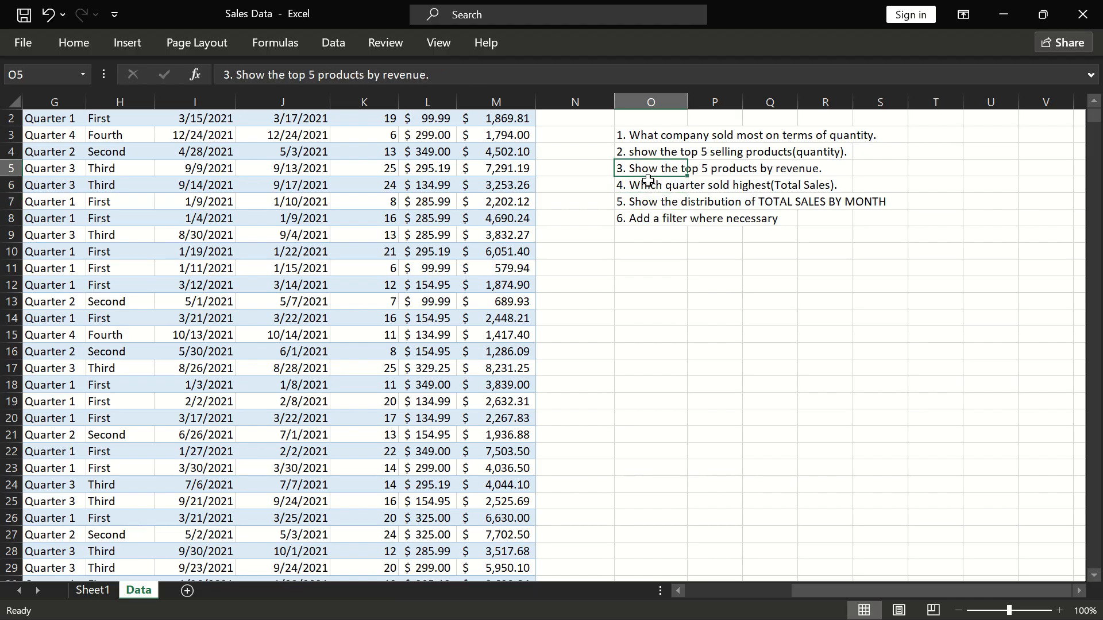
pyautogui.click(648, 185)
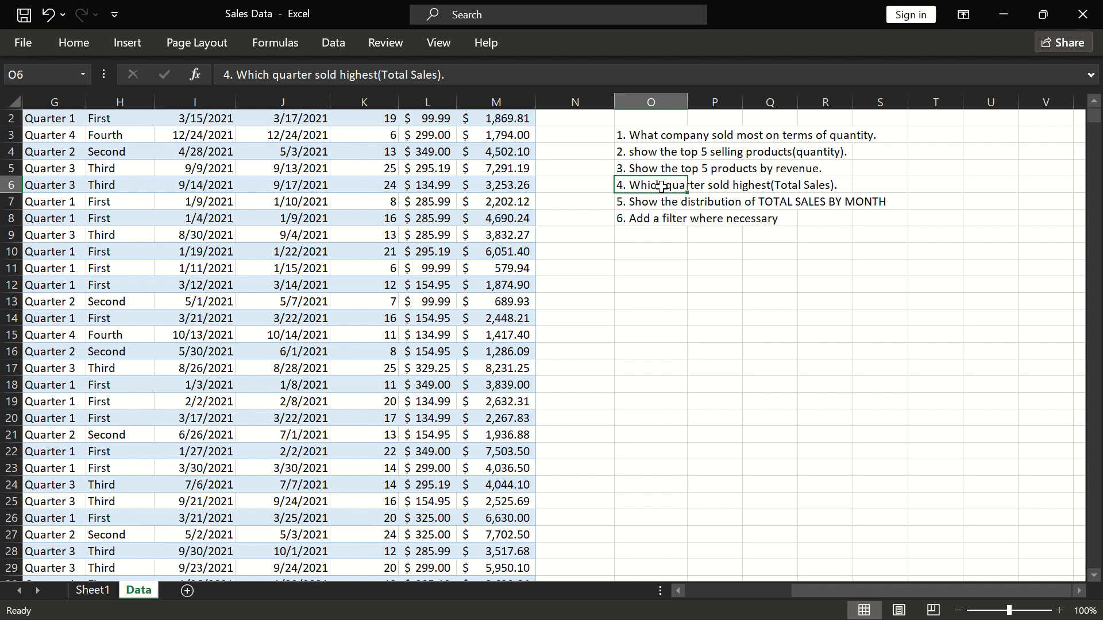
pyautogui.click(656, 201)
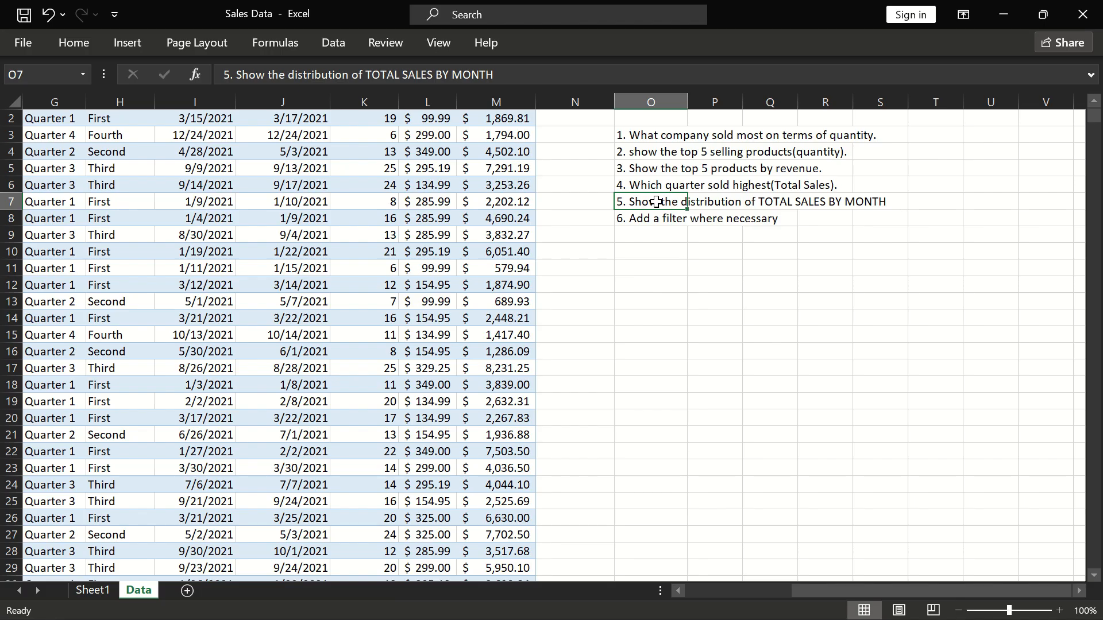
pyautogui.moveTo(770, 203); pyautogui.dragTo(825, 202)
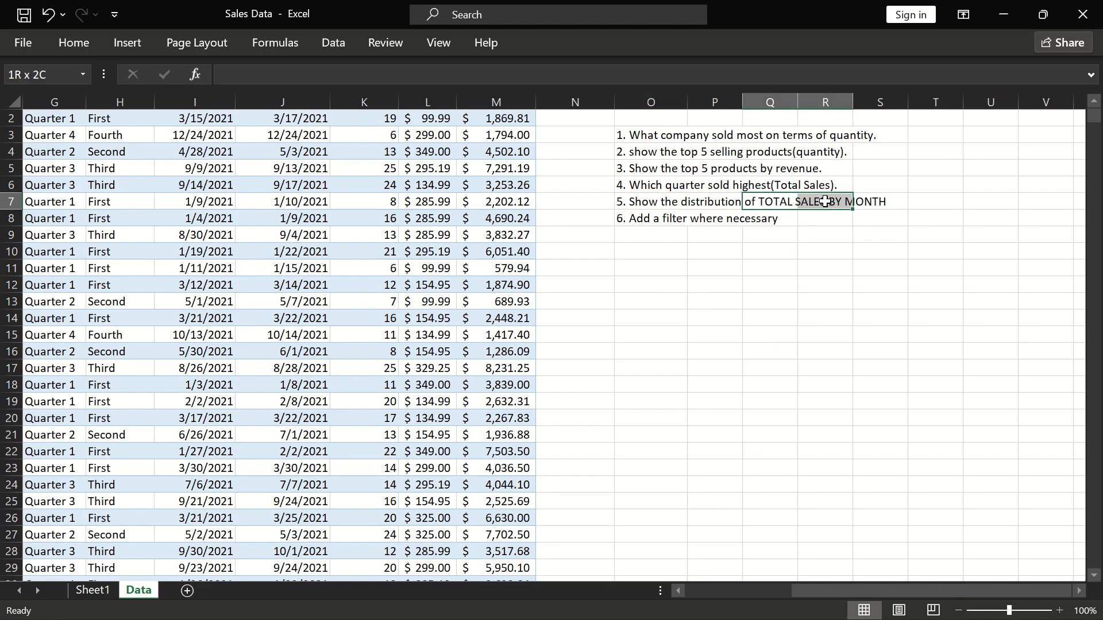
pyautogui.click(865, 202)
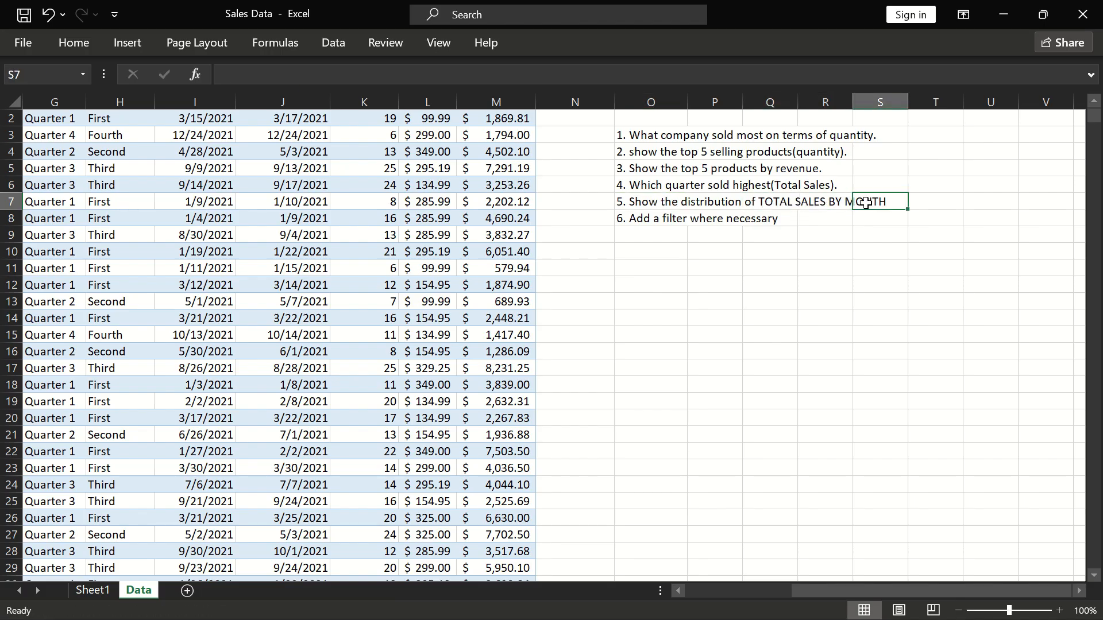
pyautogui.scroll(1, 704, 315)
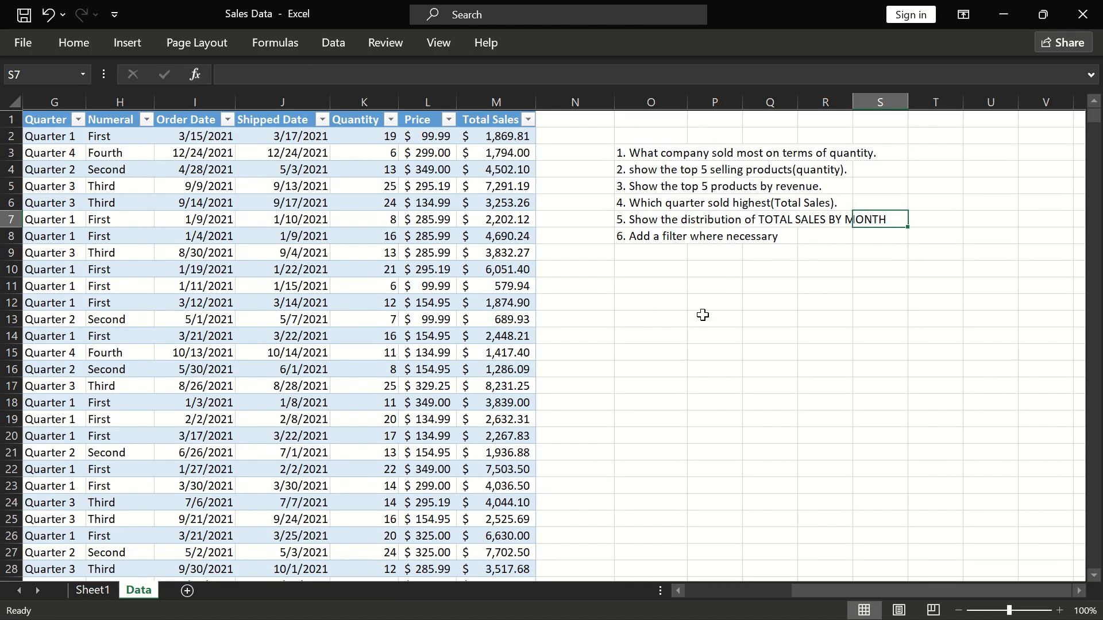
pyautogui.hscroll(-2, 703, 315)
pyautogui.hscroll(-4, 703, 315)
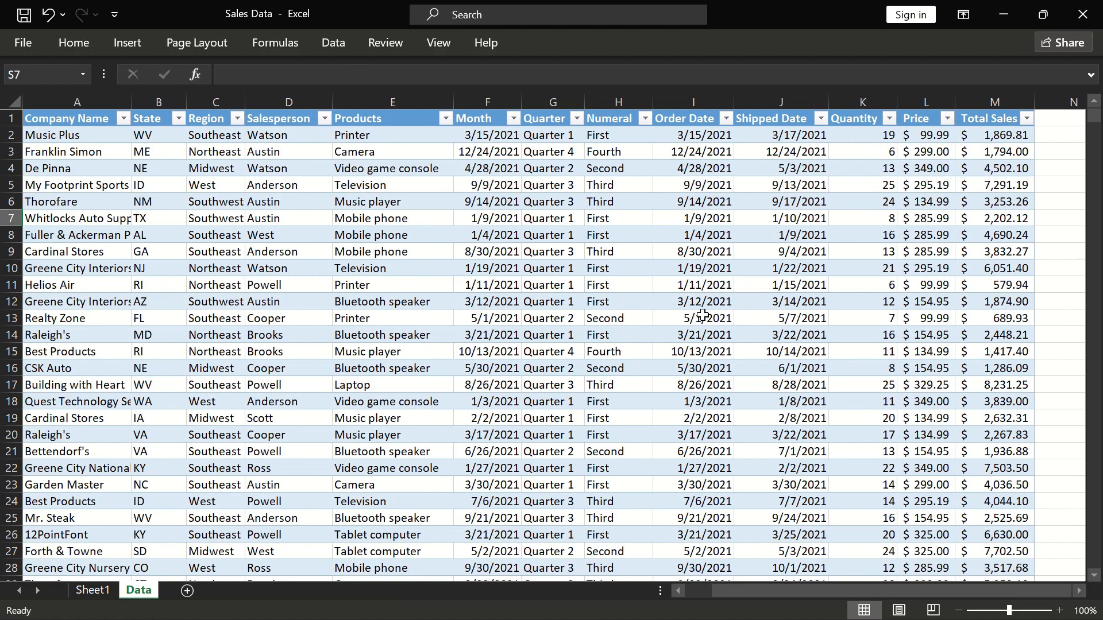
pyautogui.hscroll(10, 703, 315)
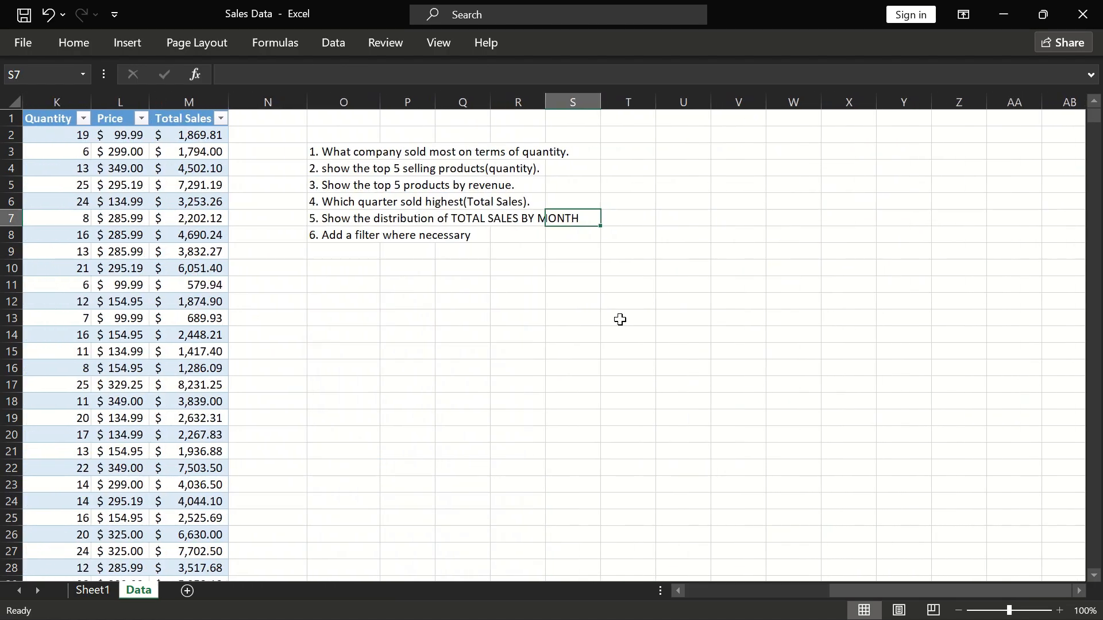
pyautogui.click(620, 319)
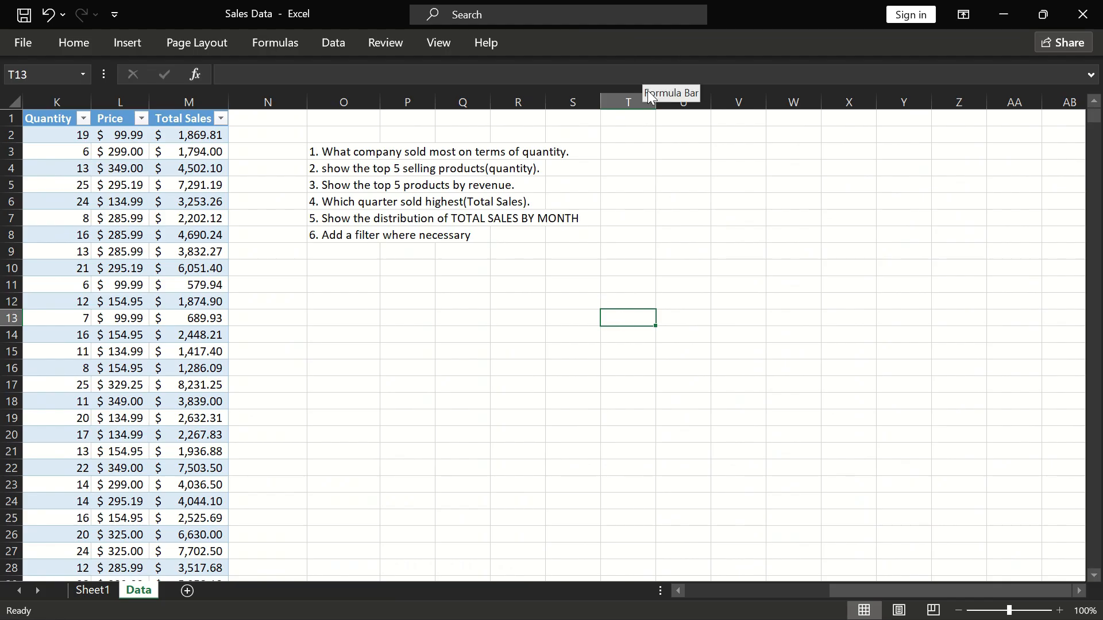
pyautogui.moveTo(561, 6)
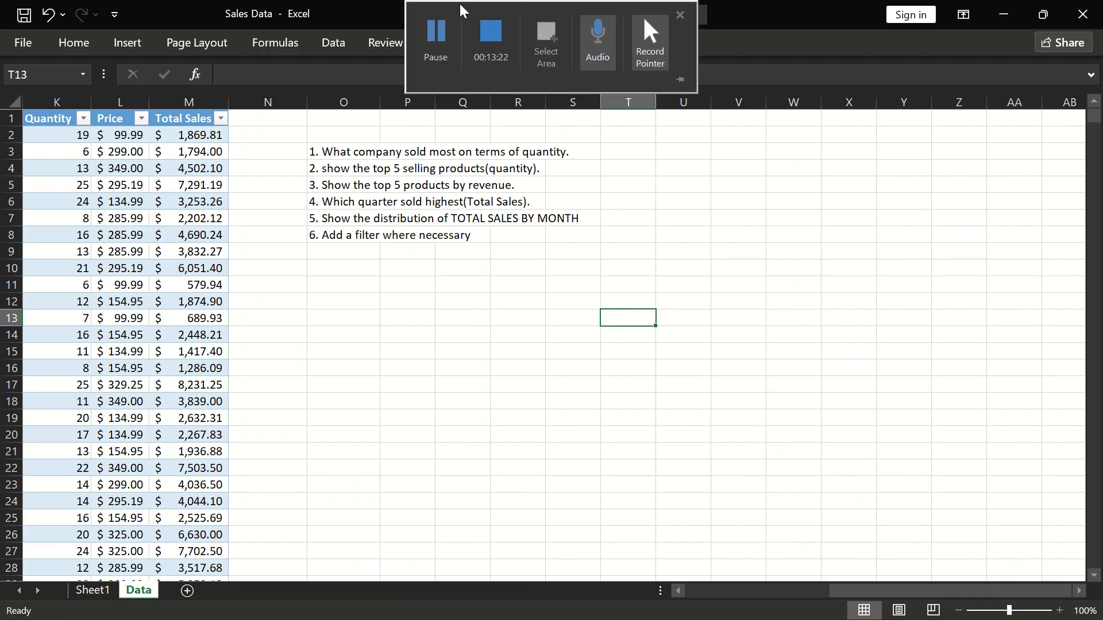
pyautogui.click(492, 32)
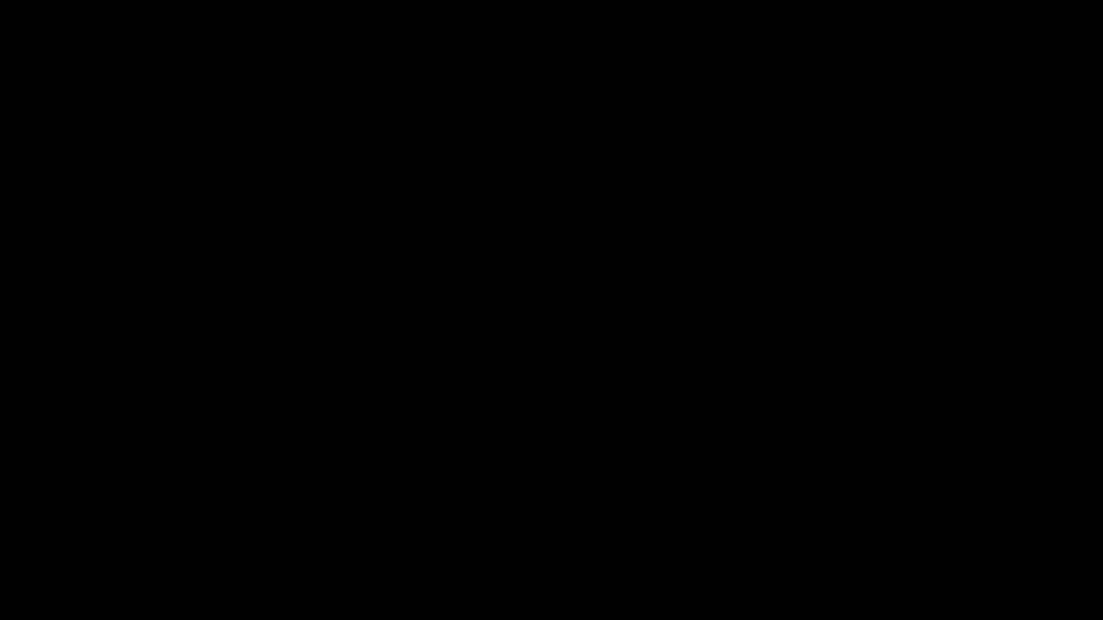